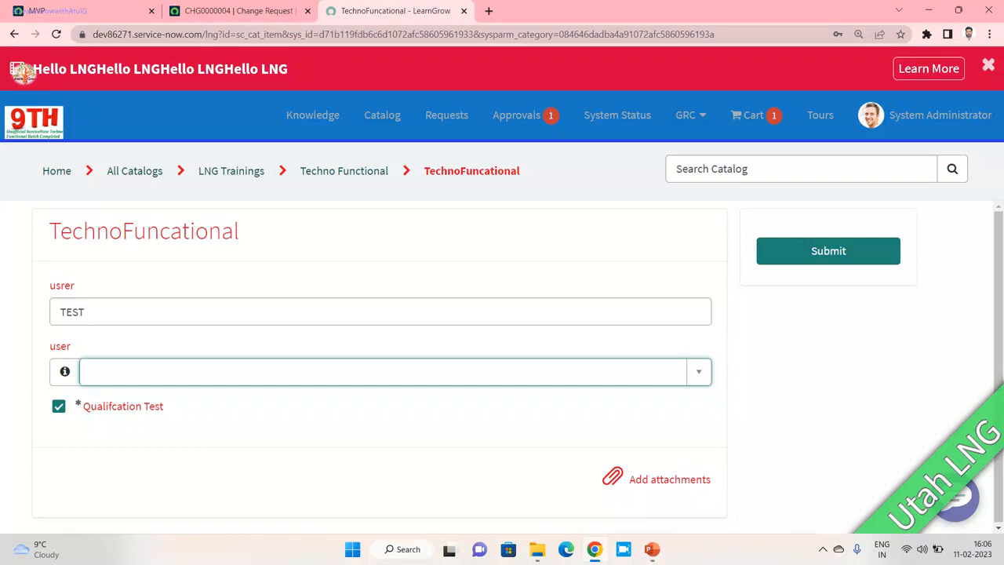
- Highlight the red banner's announcement text, then switch to change request CHG0000004
left_click_drag(28, 69, 288, 69)
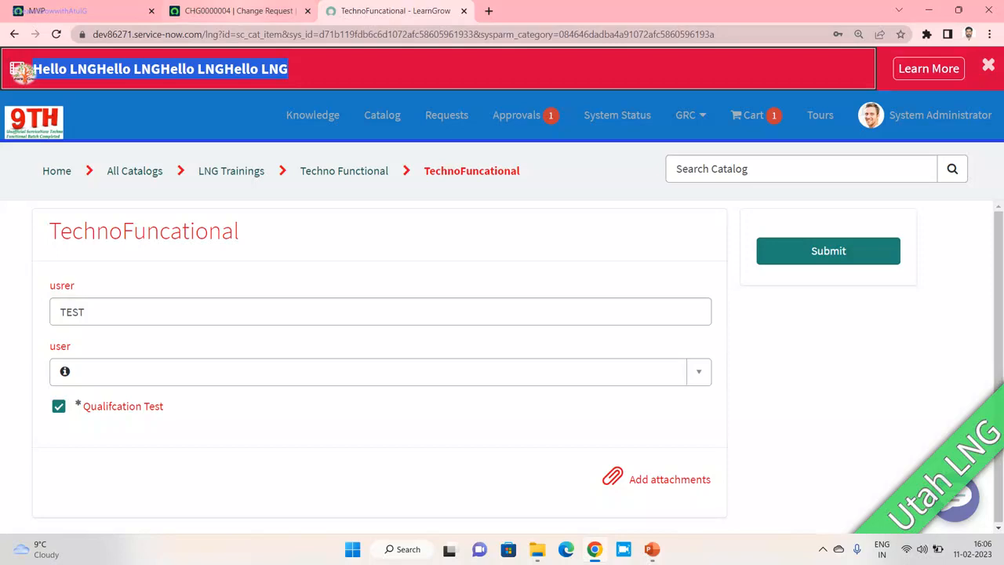
left_click(235, 10)
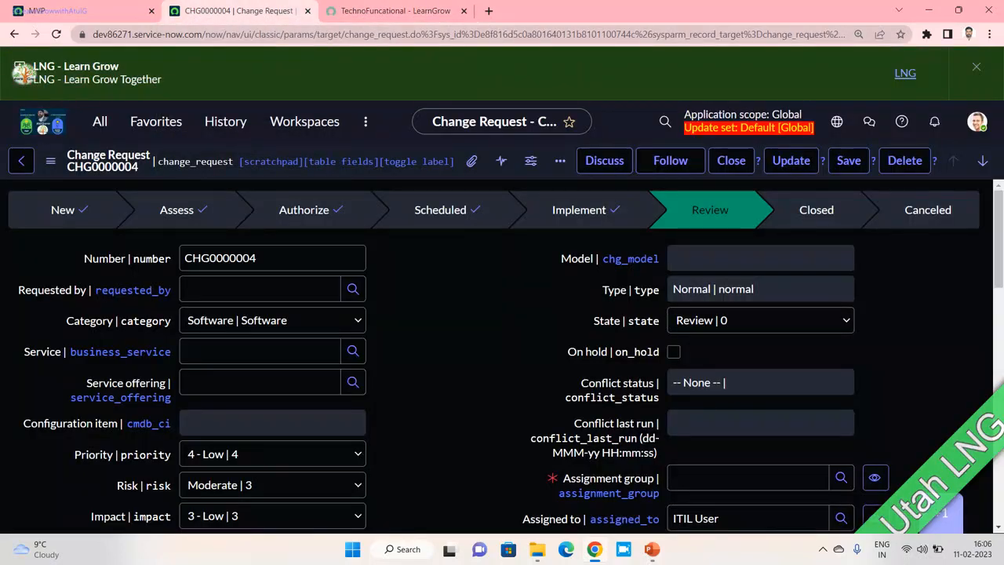
- Highlight the green LNG banner text, then return to the TechnoFuncational catalog item
left_click_drag(31, 66, 162, 80)
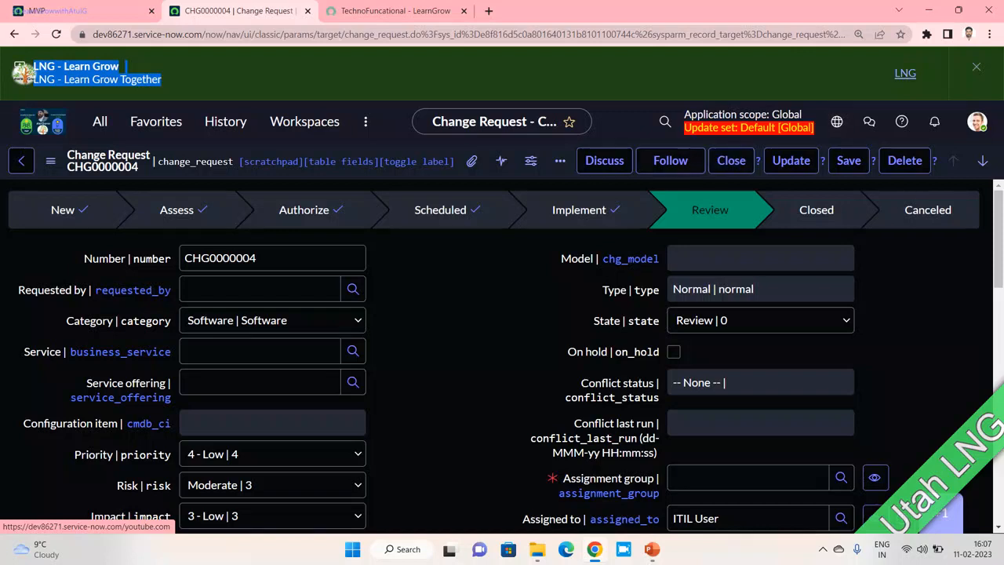
key("ctrl+Tab")
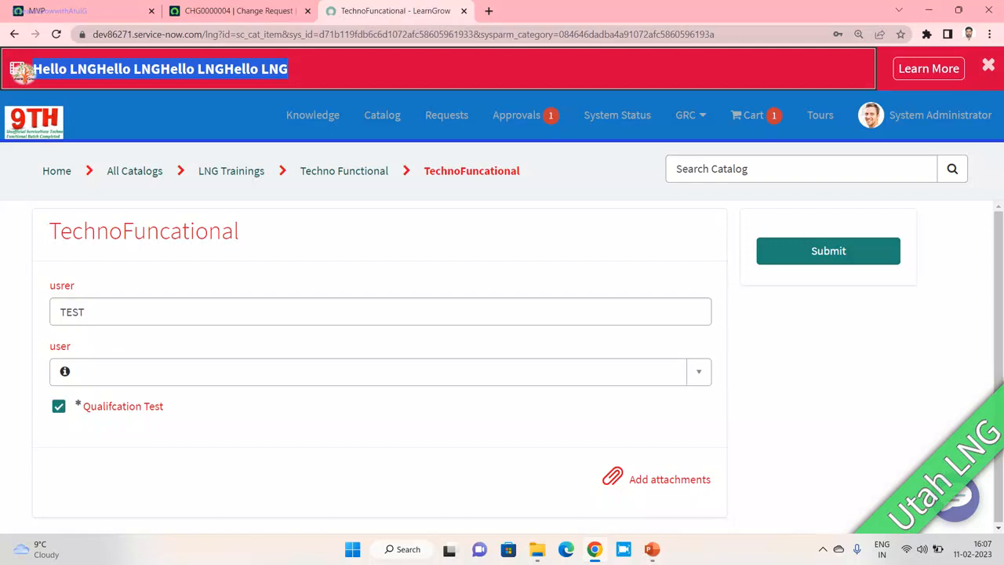
- Choose a person from the directory for the user field and select the user id filled into usrer
left_click(369, 371)
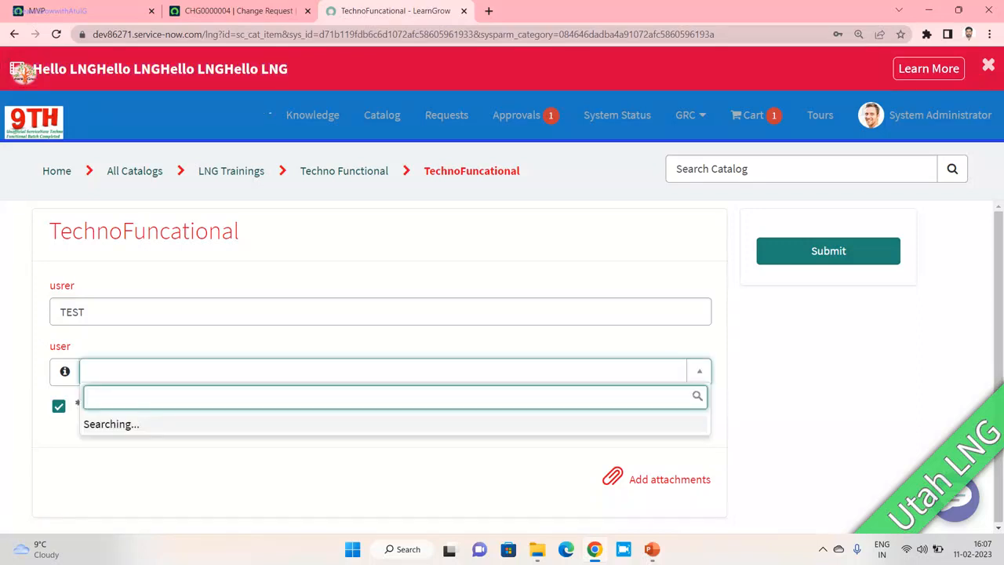
scroll(389, 276, "down", 2)
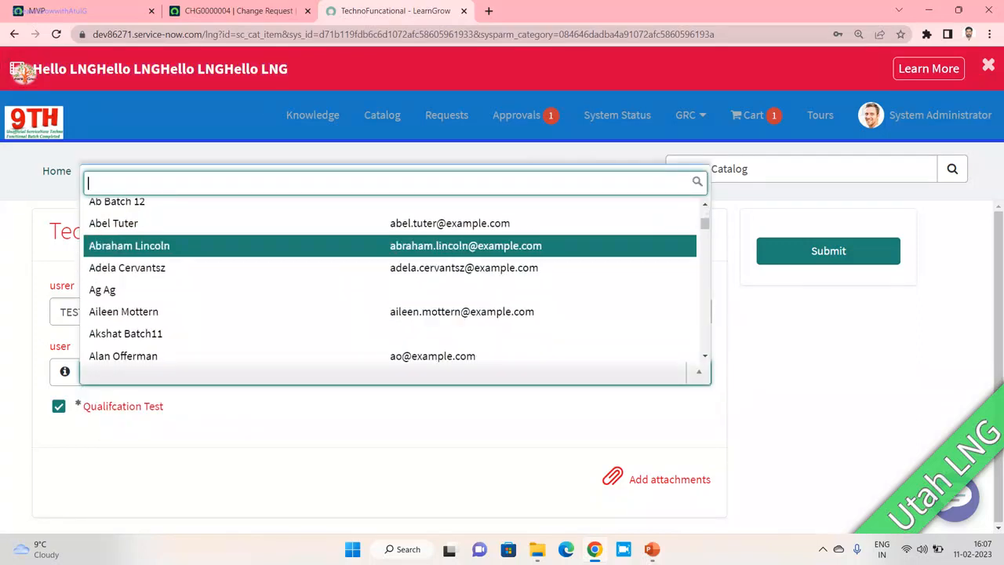
left_click(390, 245)
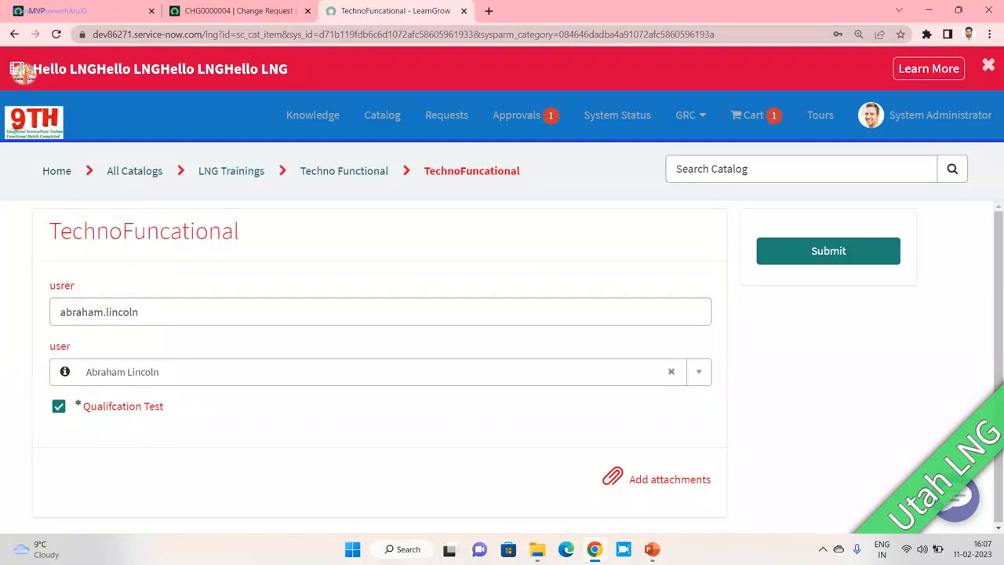
left_click_drag(140, 312, 60, 312)
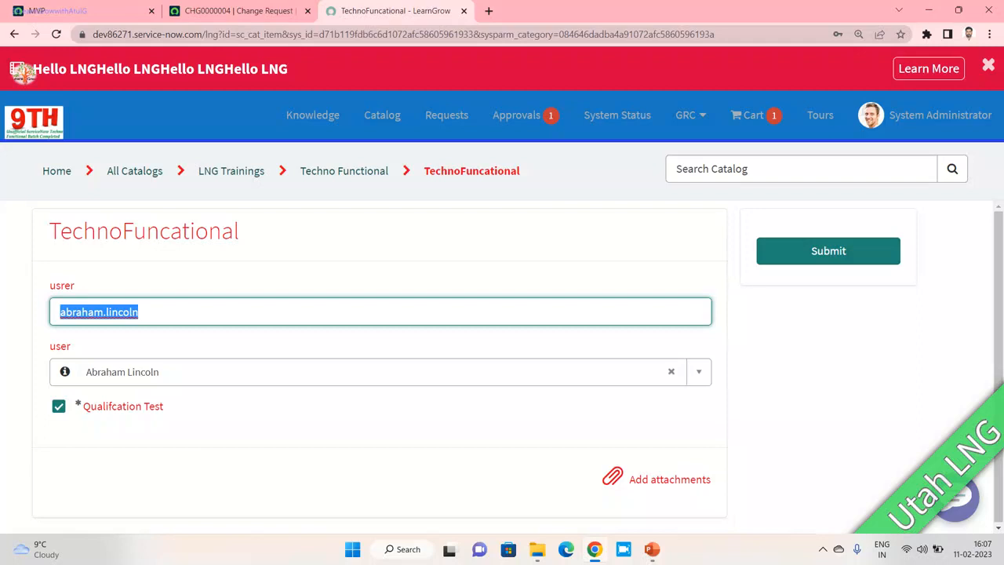
- Flip between the MVP and CHG0000004 tabs, highlighting both LNG banner lines on the change request
left_click(47, 11)
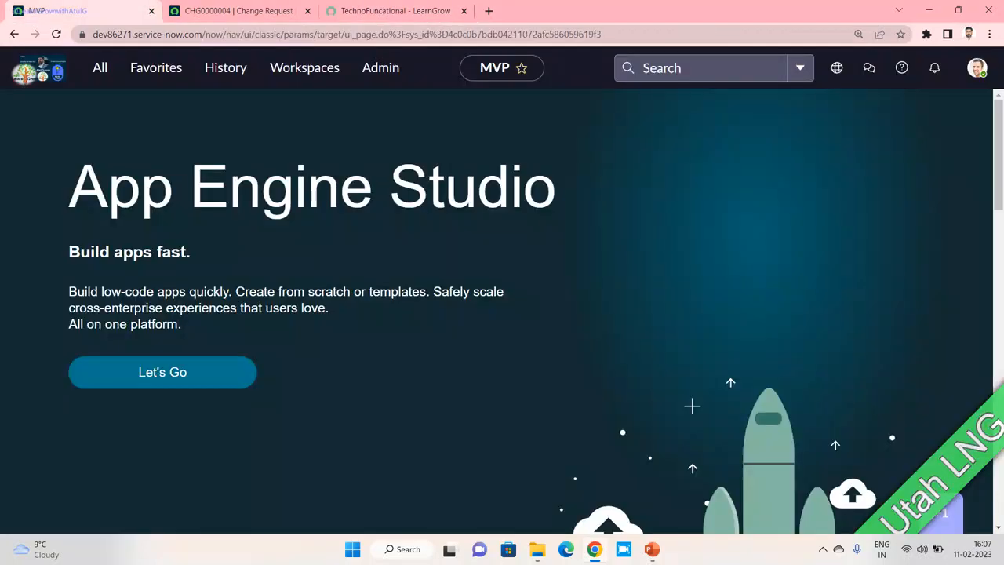
left_click(235, 11)
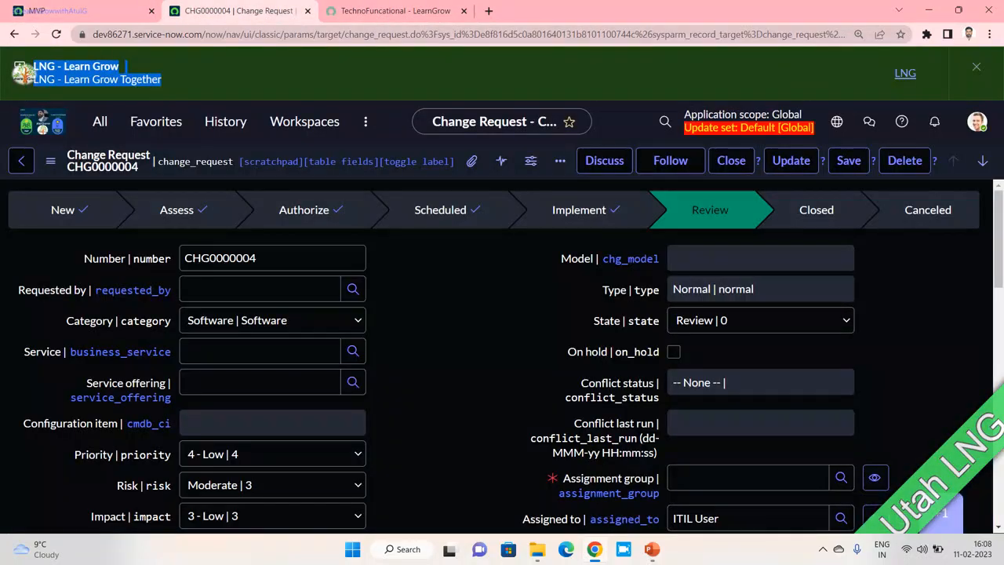
left_click(182, 79)
left_click_drag(33, 66, 161, 79)
left_click(47, 11)
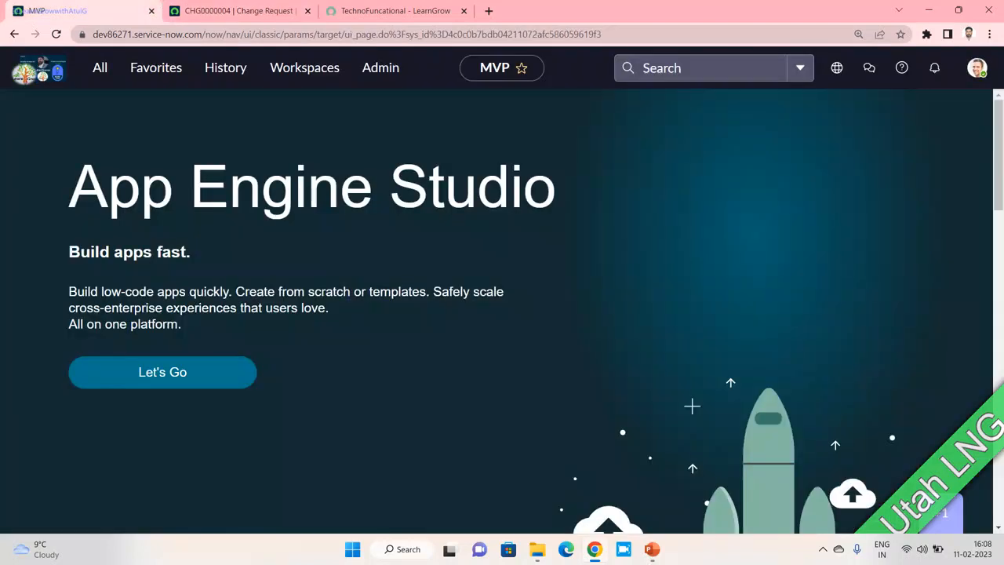
left_click(235, 11)
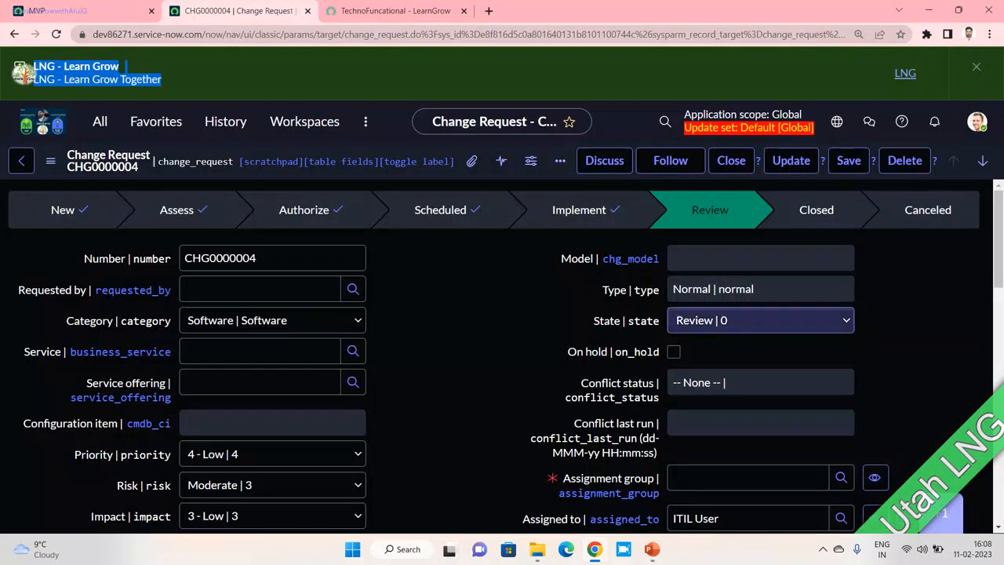
left_click(976, 122)
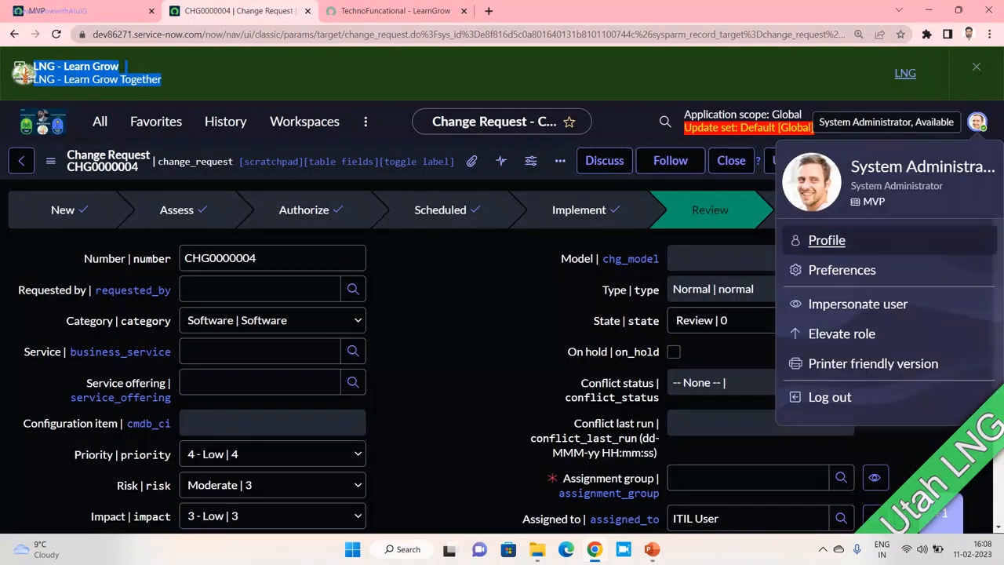
left_click(842, 270)
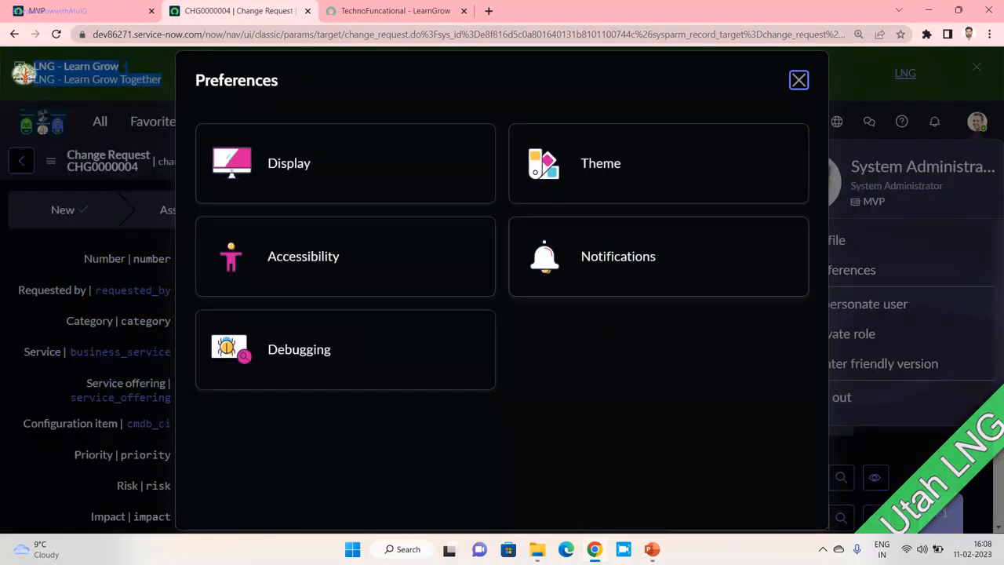
left_click(601, 161)
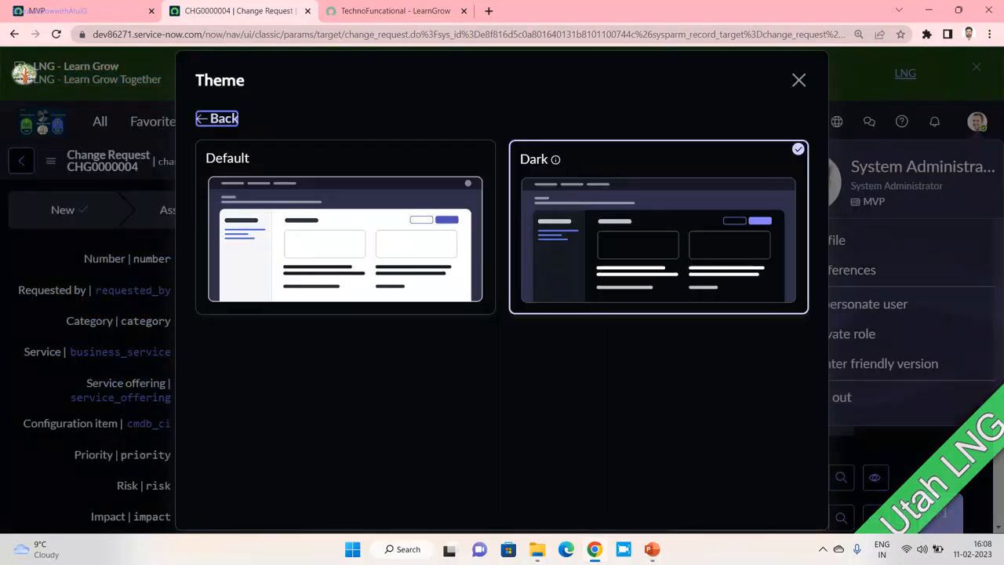
left_click(345, 228)
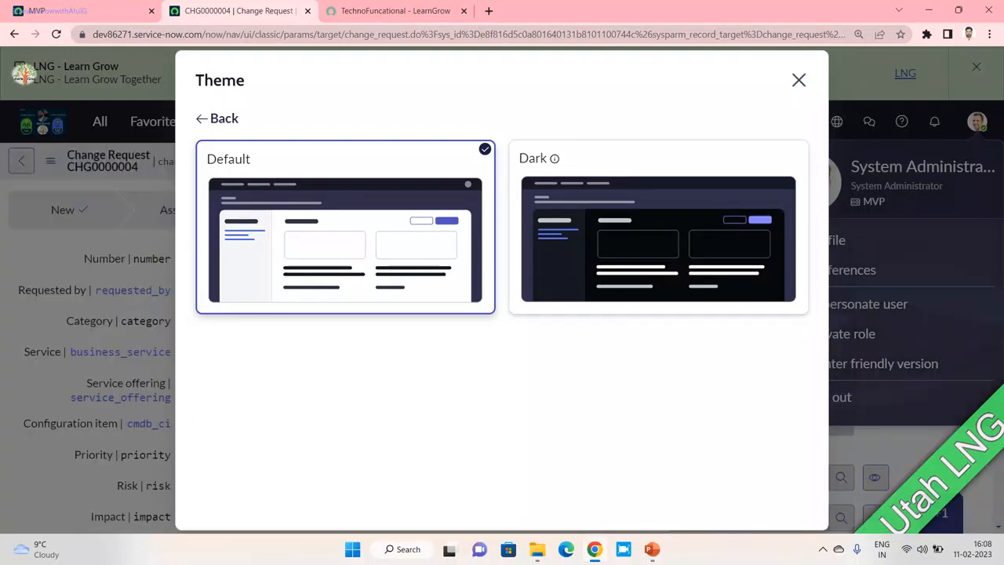
left_click(659, 228)
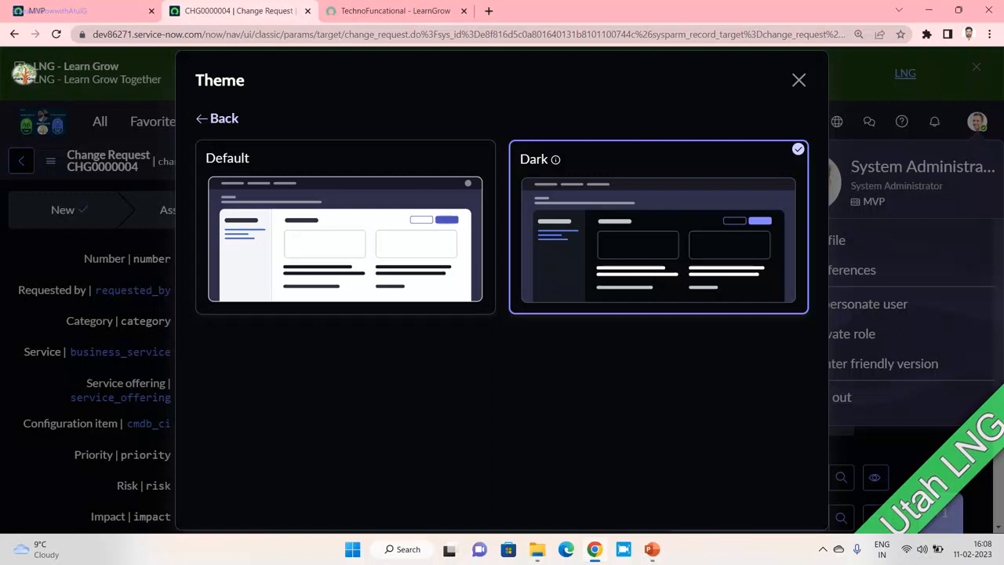
left_click(798, 80)
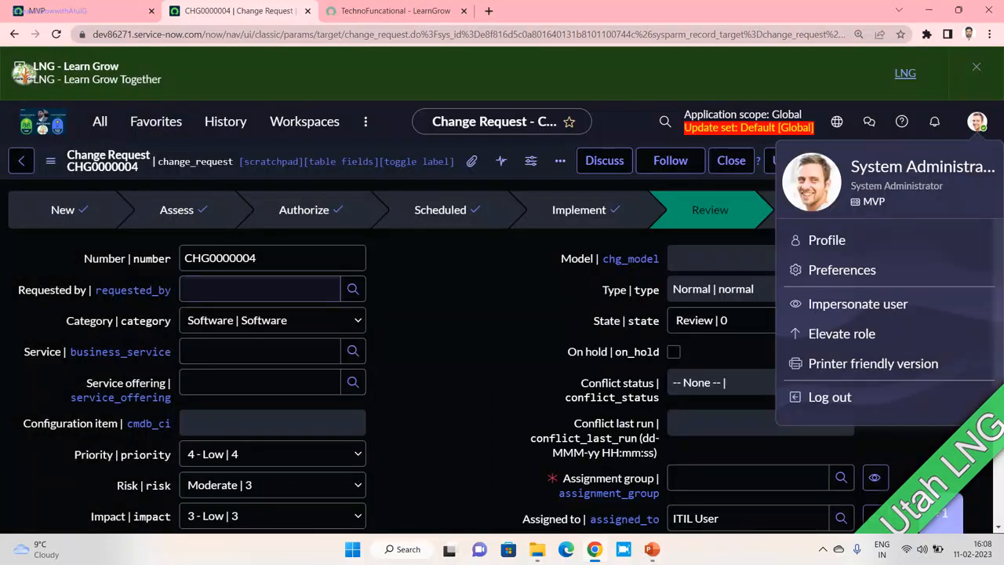
left_click_drag(172, 291, 95, 290)
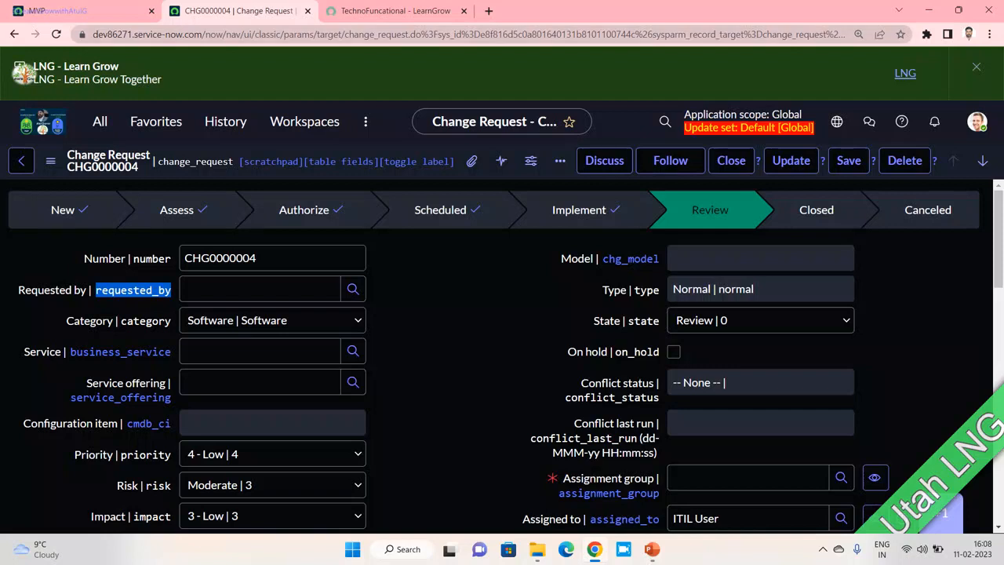
- Highlight both LNG banner lines, then move to the MVP page
left_click(239, 11)
left_click_drag(25, 75, 161, 81)
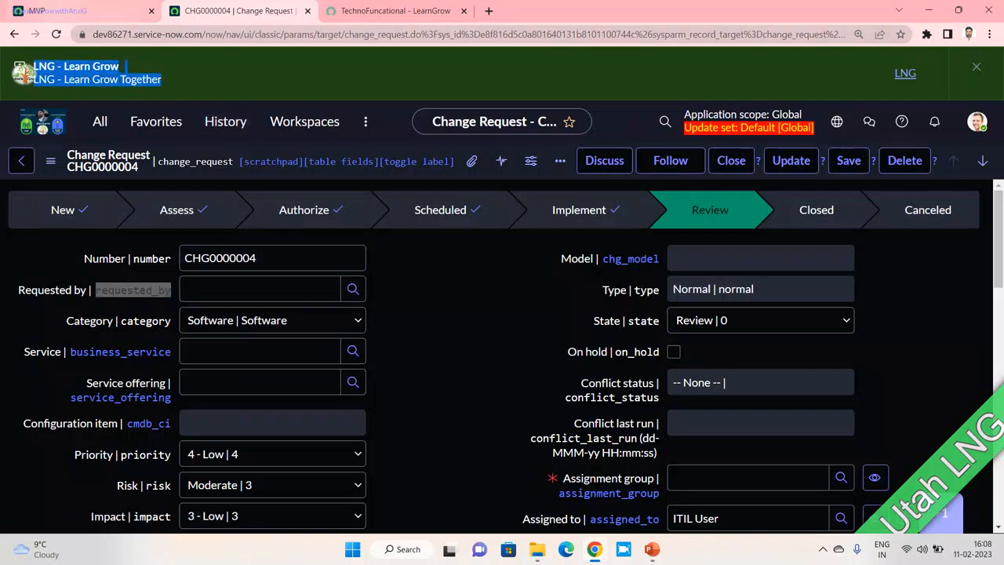
left_click(82, 11)
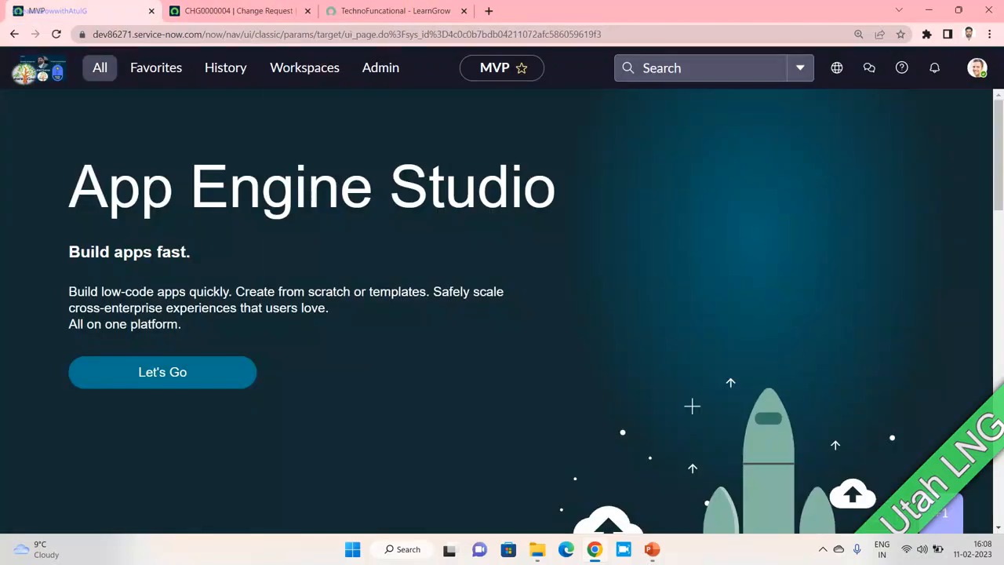
- Filter the All menu navigation for 'Anno' to list the announcement modules
left_click(99, 69)
type("ux a")
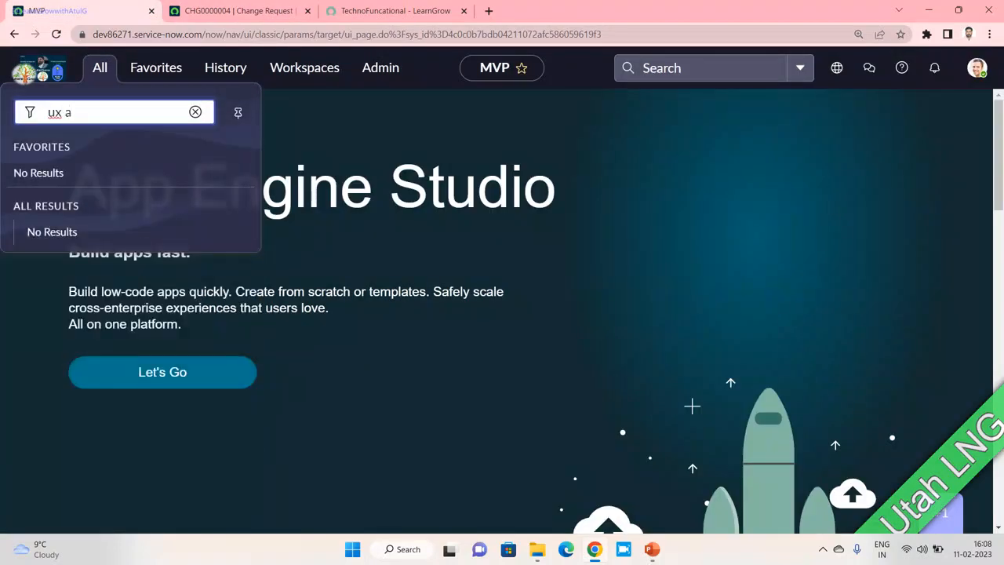
key("BackSpace")
key("BackSpace")
key("BackSpace")
key("BackSpace")
type("Annc")
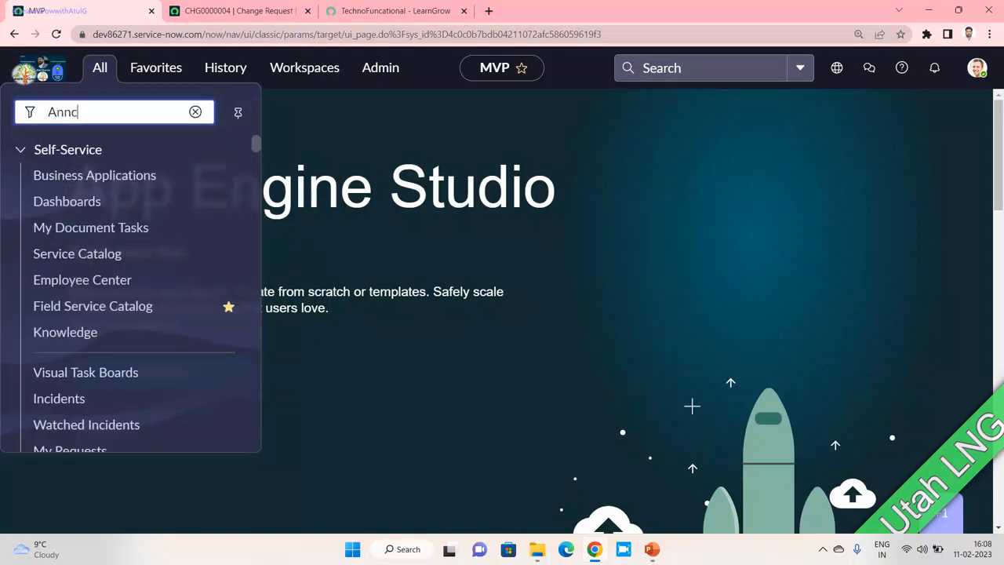
key("BackSpace")
type("o")
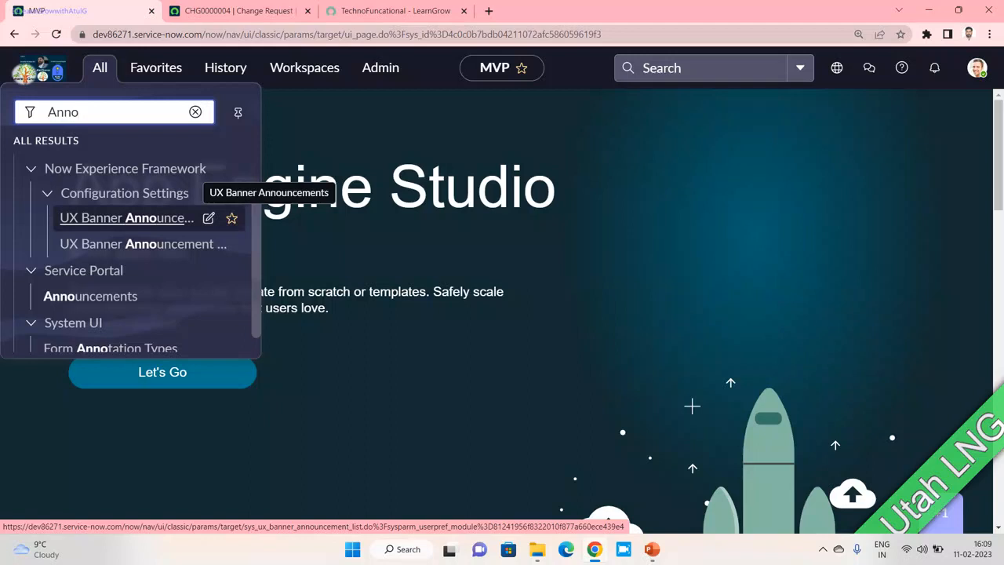
- Open the UX Banner Announcements list and start a new record, highlighting the table name in the address
left_click(126, 218)
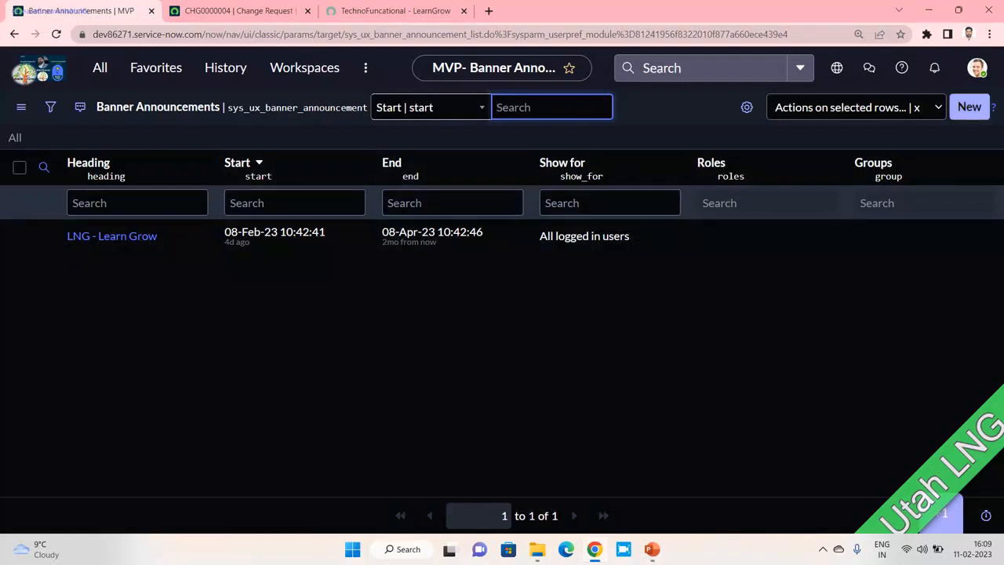
left_click(970, 107)
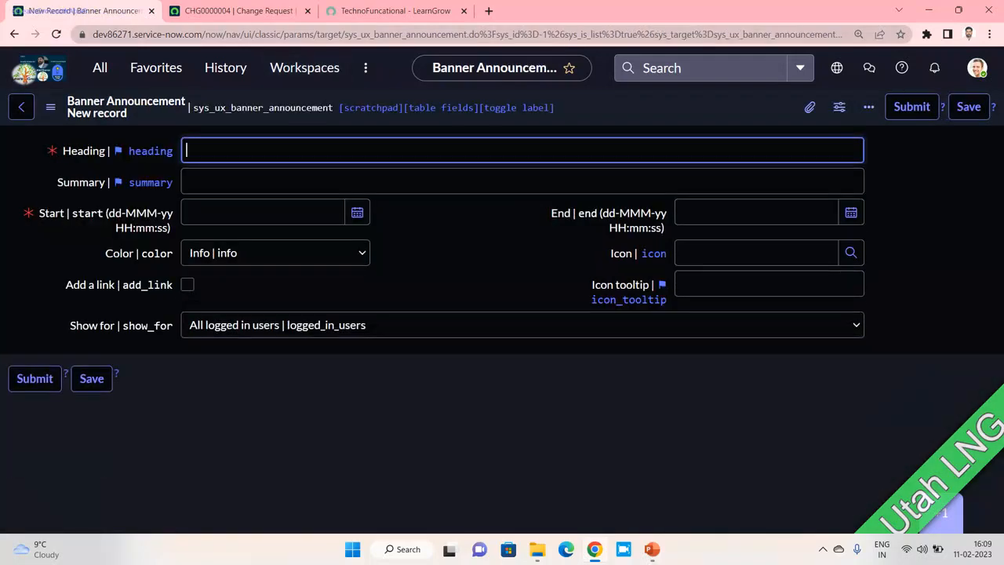
left_click_drag(343, 34, 465, 34)
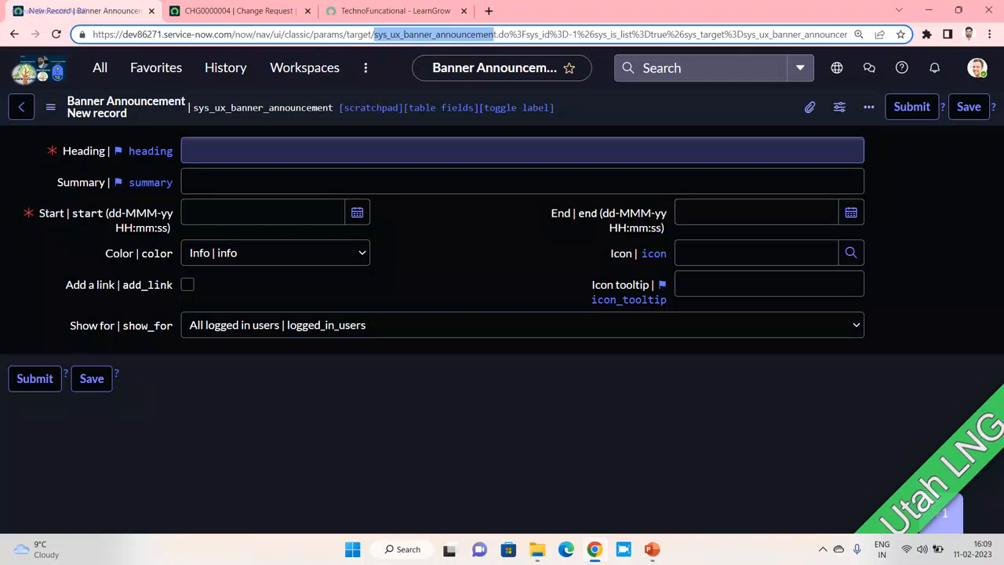
- Enter 'LearnGrowwithAtulG' as the Heading, pasting the handle and removing the leading @
left_click(408, 151)
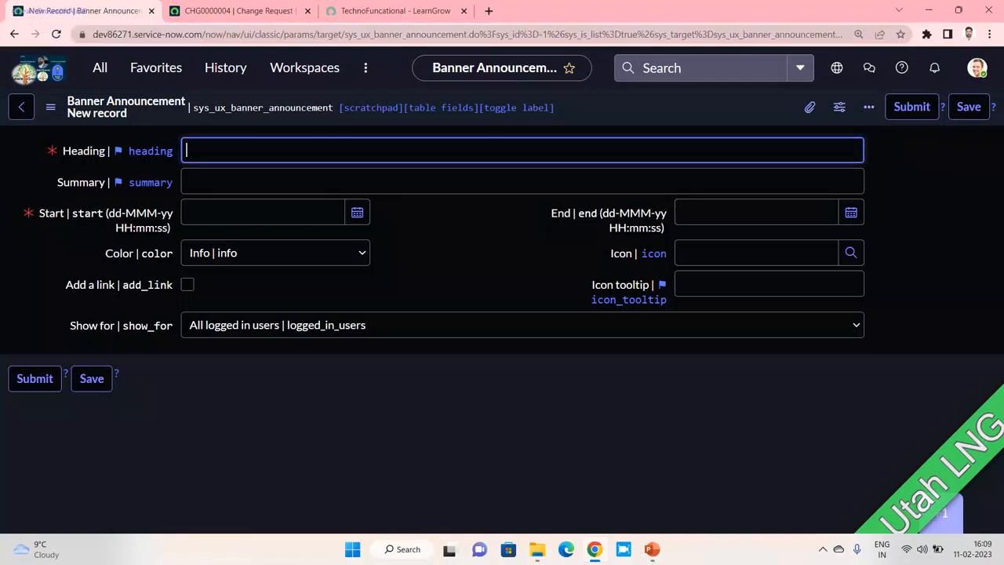
type("Lear")
key("BackSpace")
key("BackSpace")
key("BackSpace")
key("BackSpace")
type("@LearnGrowwithAtulG")
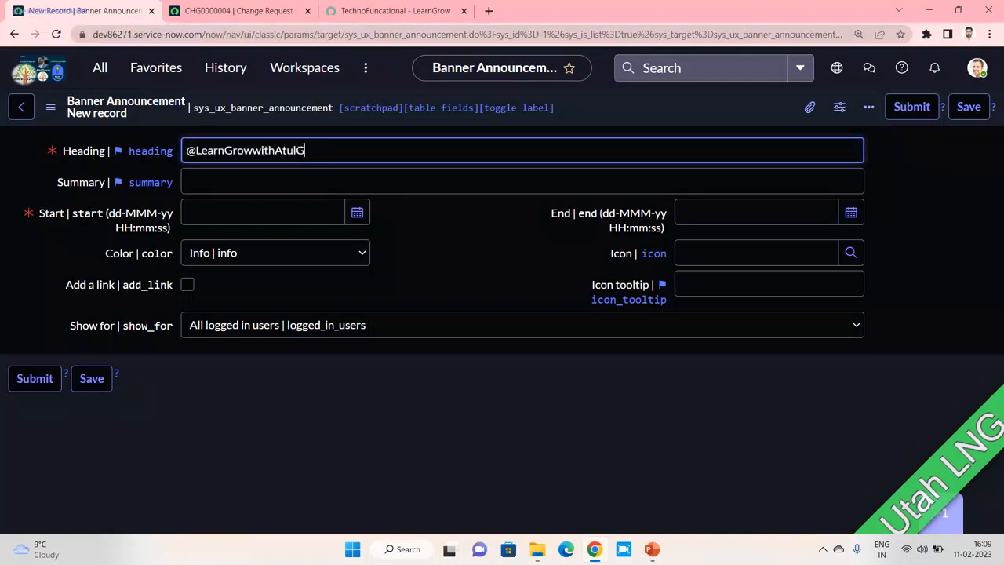
left_click_drag(196, 151, 163, 152)
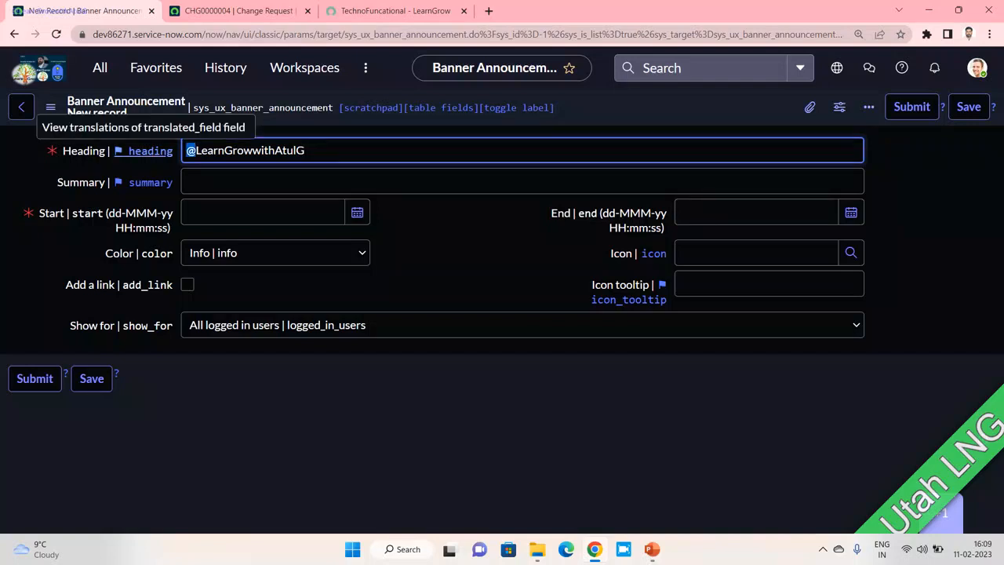
key("BackSpace")
left_click(212, 182)
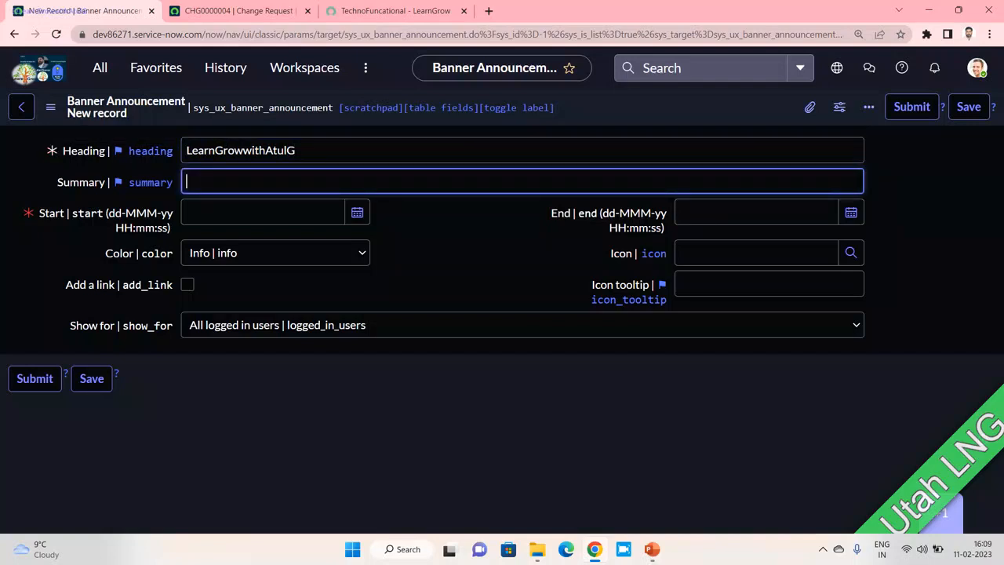
type("@LearnGrowwithAtulG")
type("@LearnGrowwithAtulG")
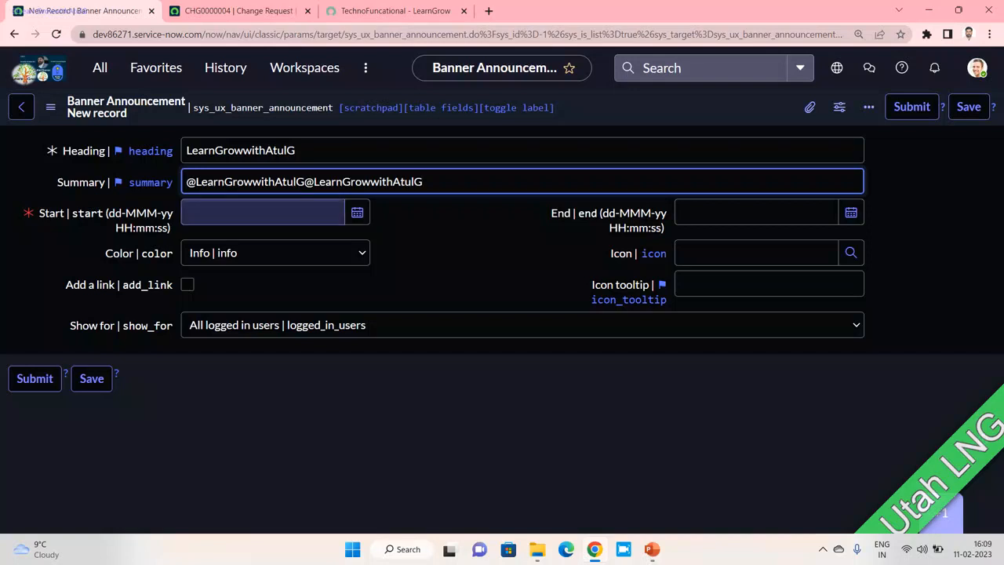
left_click(357, 213)
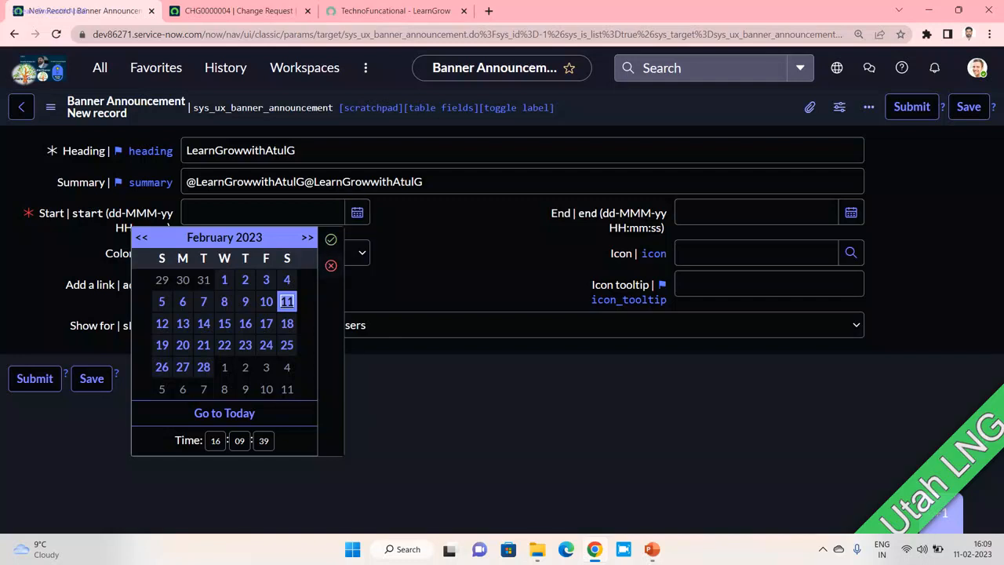
- Set the Start date to 10-Feb-23 16:09:39
left_click(224, 301)
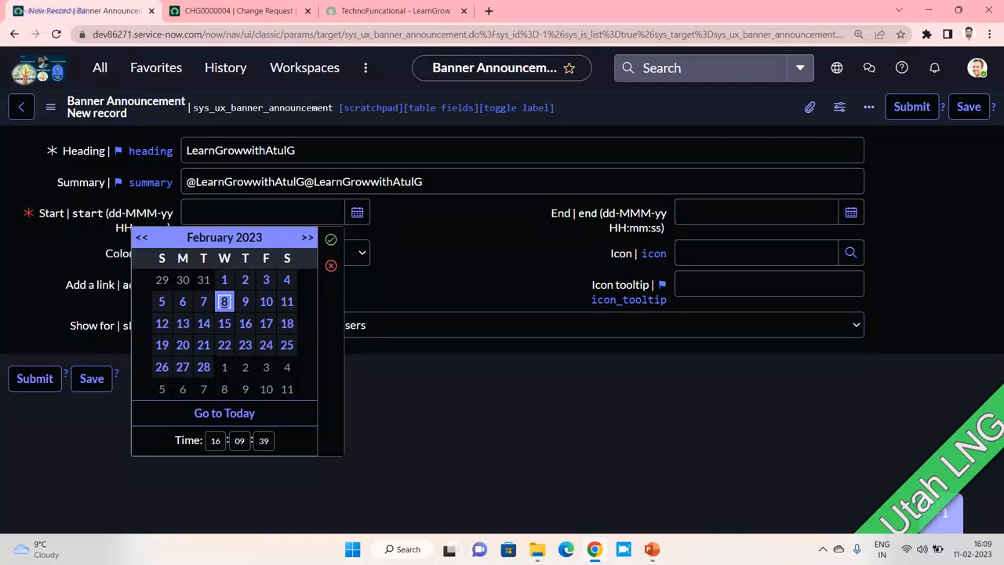
left_click(266, 302)
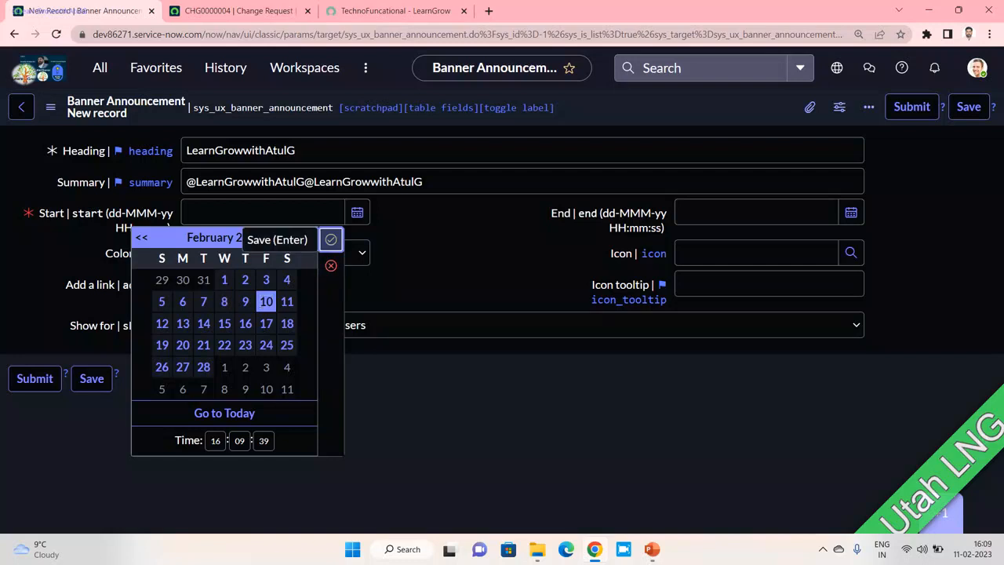
left_click(331, 239)
left_click_drag(571, 213, 666, 212)
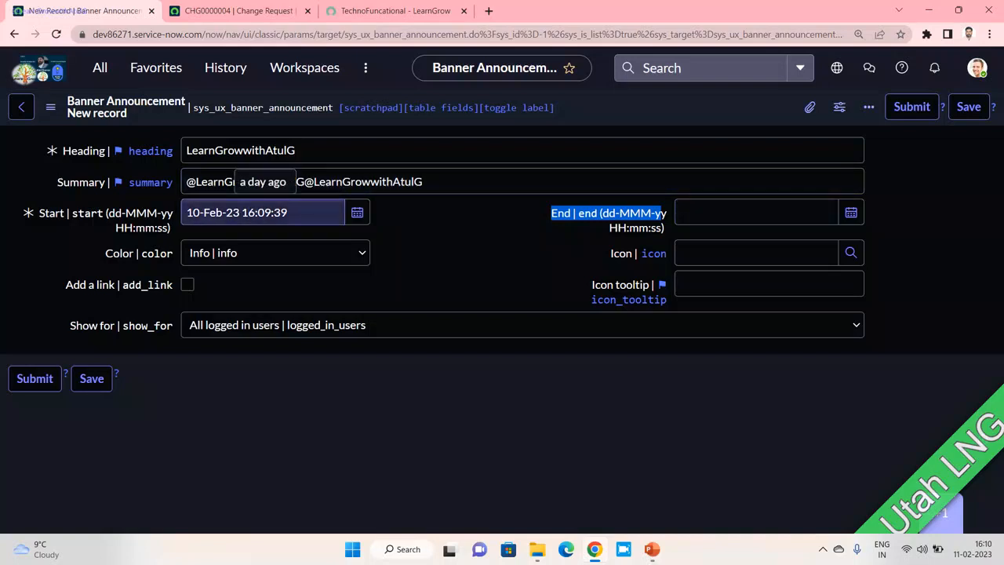
left_click_drag(290, 212, 185, 212)
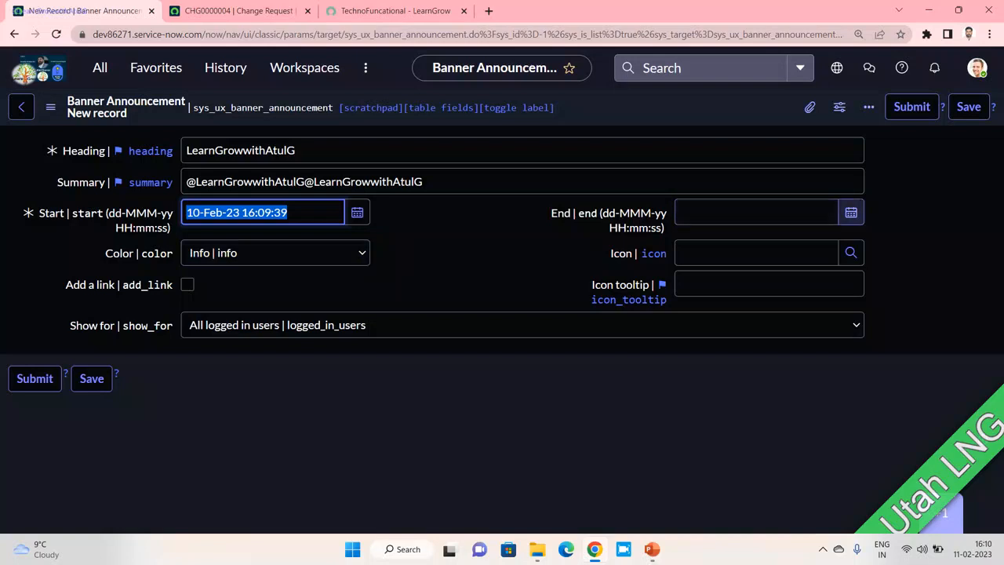
- Set the End date to 18-Feb-23 16:10:12
left_click(851, 212)
left_click(781, 324)
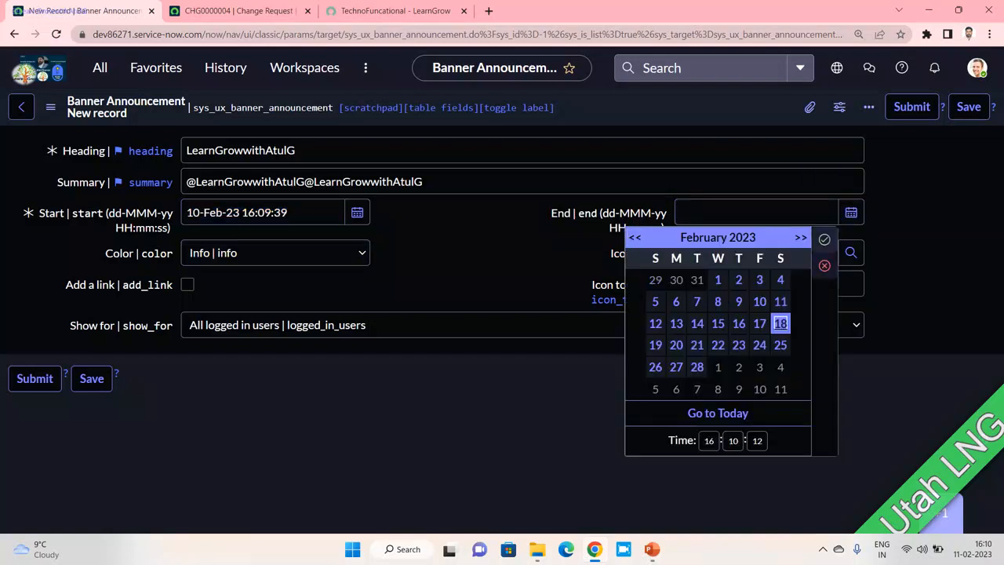
left_click(824, 239)
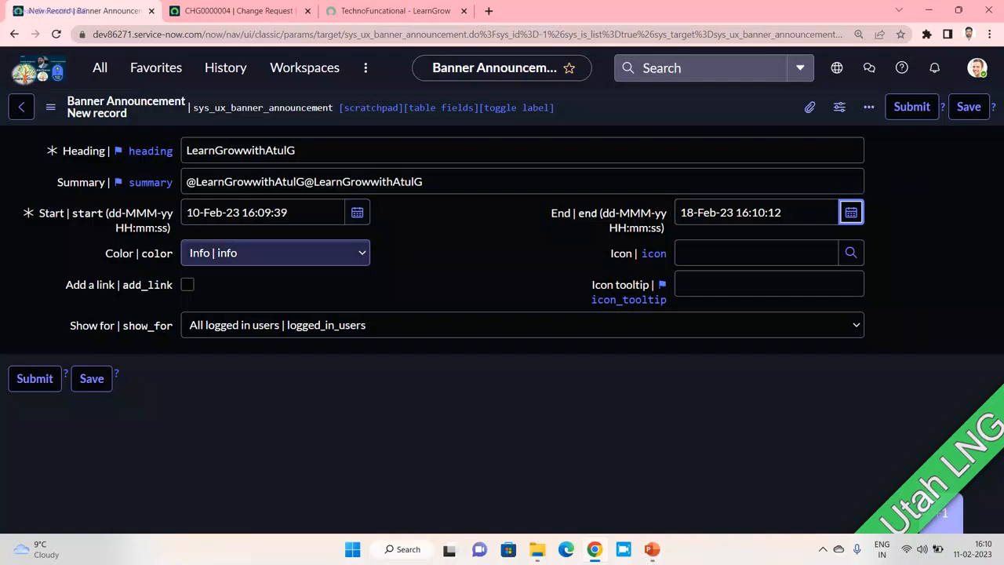
- Pick Critical as the banner Color, then briefly check CHG0000004 and return to the form
left_click(275, 252)
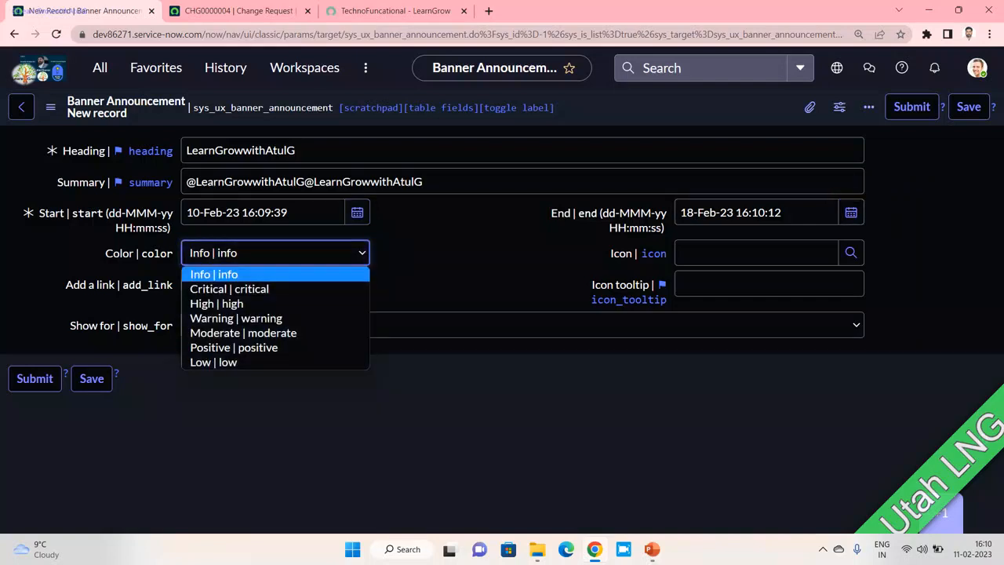
key("Down")
key("Down")
key("Down")
key("Down")
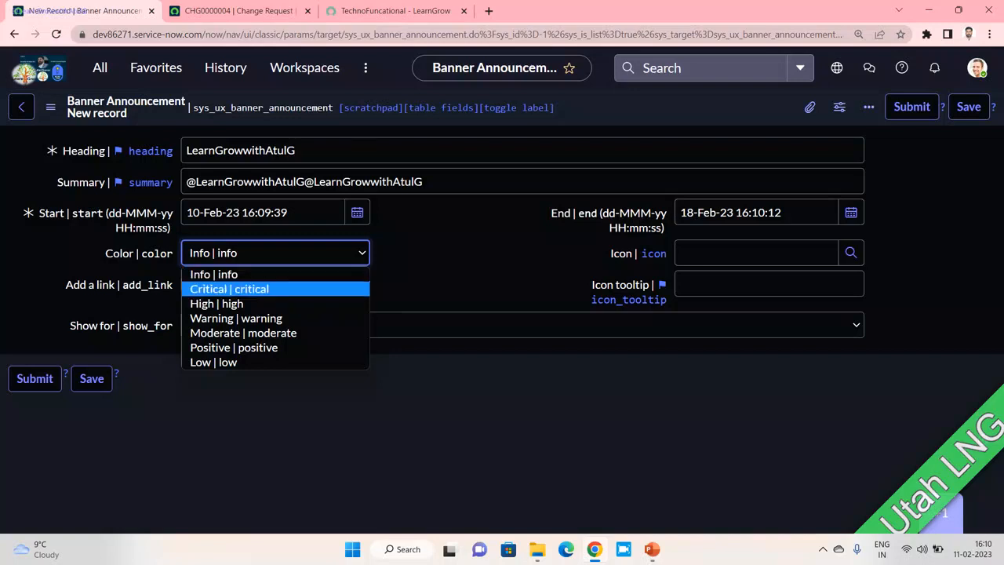
key("Down")
key("Down")
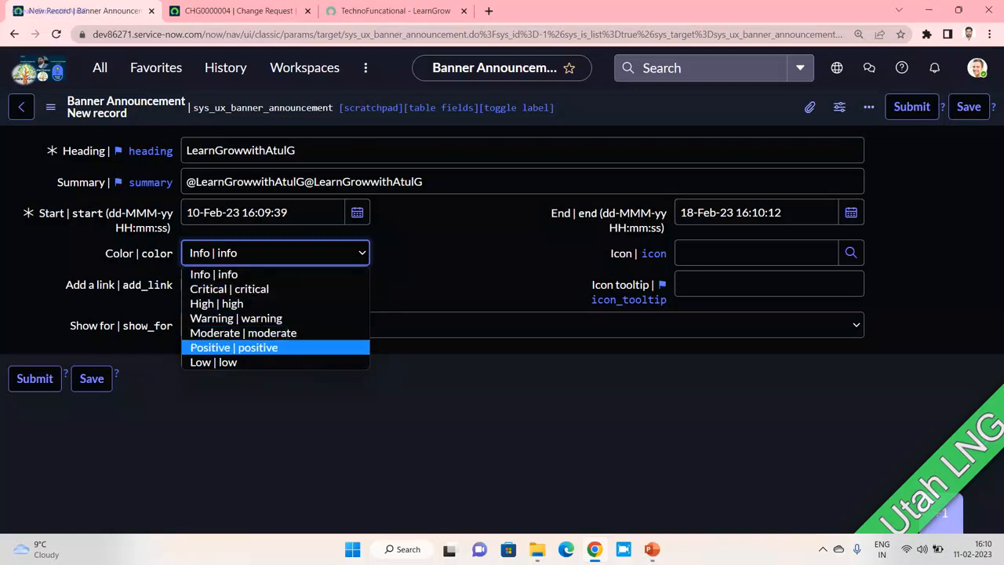
key("Up")
key("Up")
key("Up")
key("Up")
key("Up")
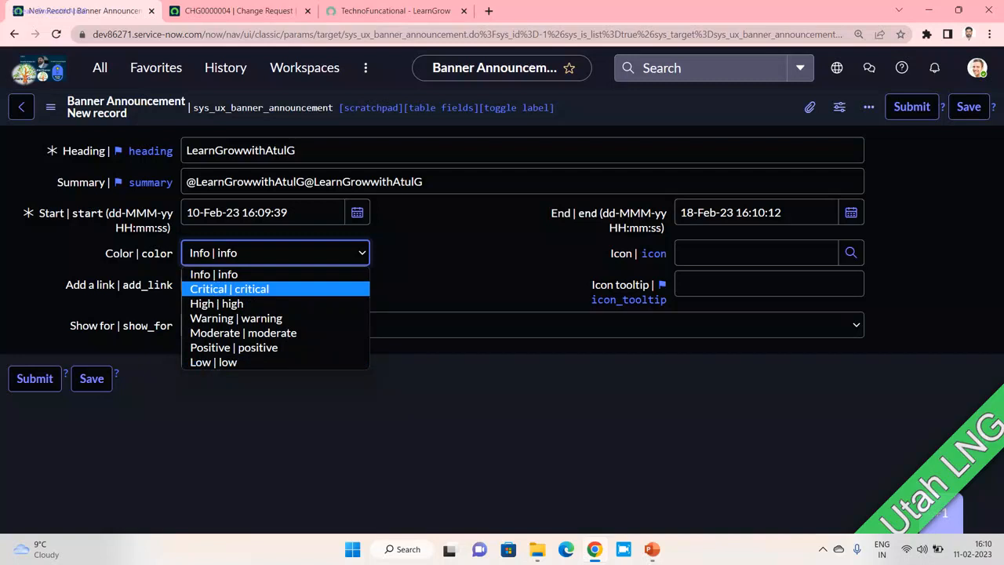
key("Return")
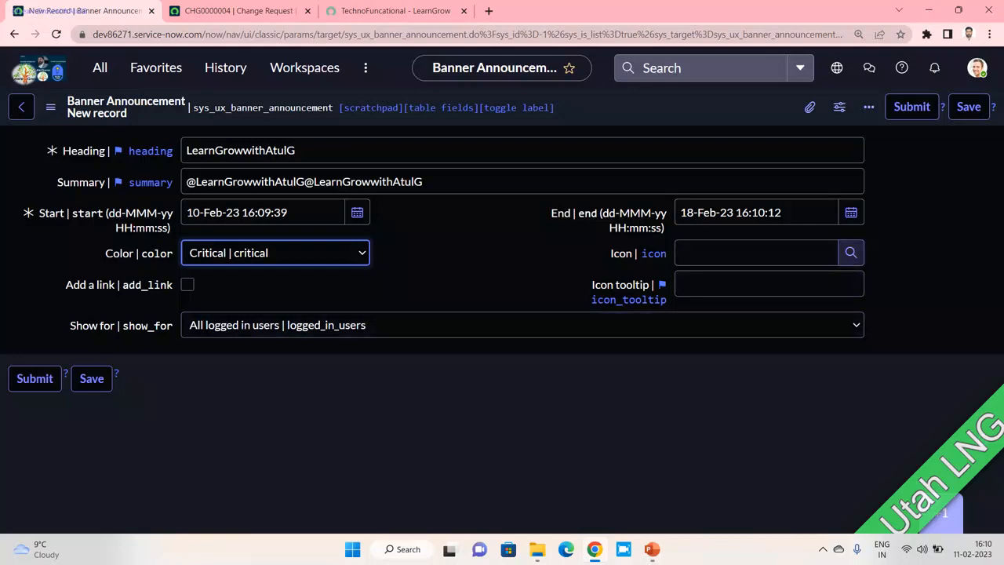
left_click(239, 10)
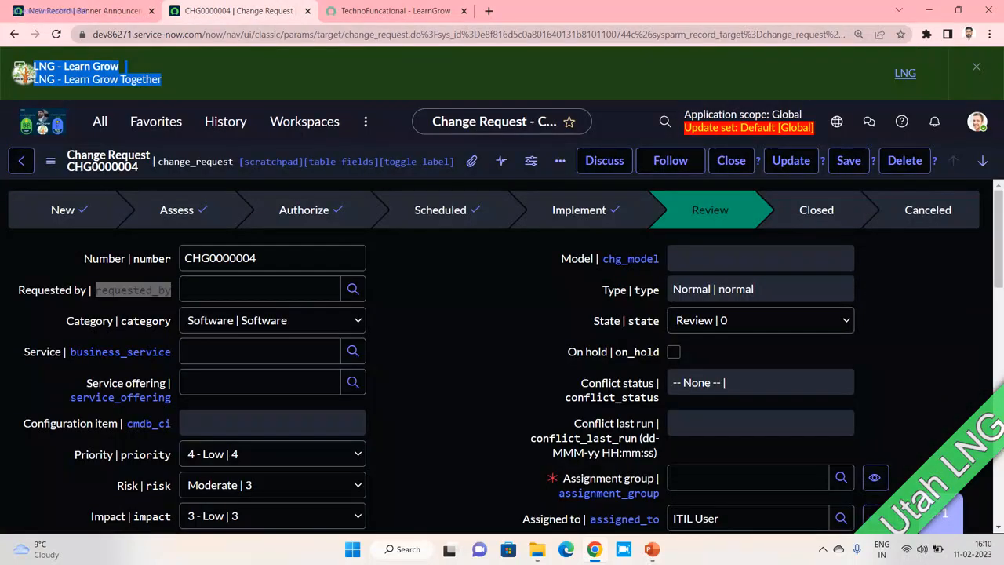
left_click(83, 11)
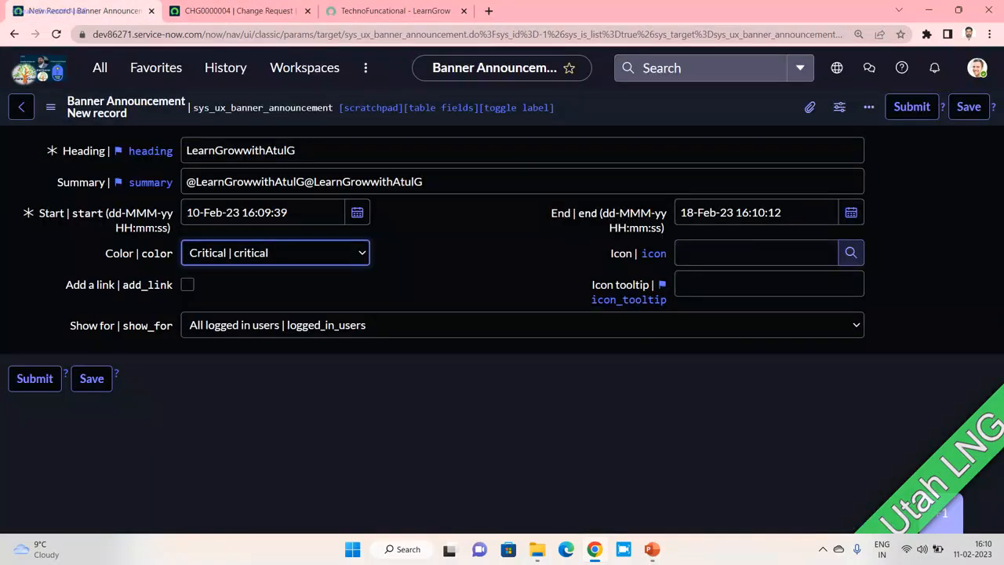
left_click(851, 252)
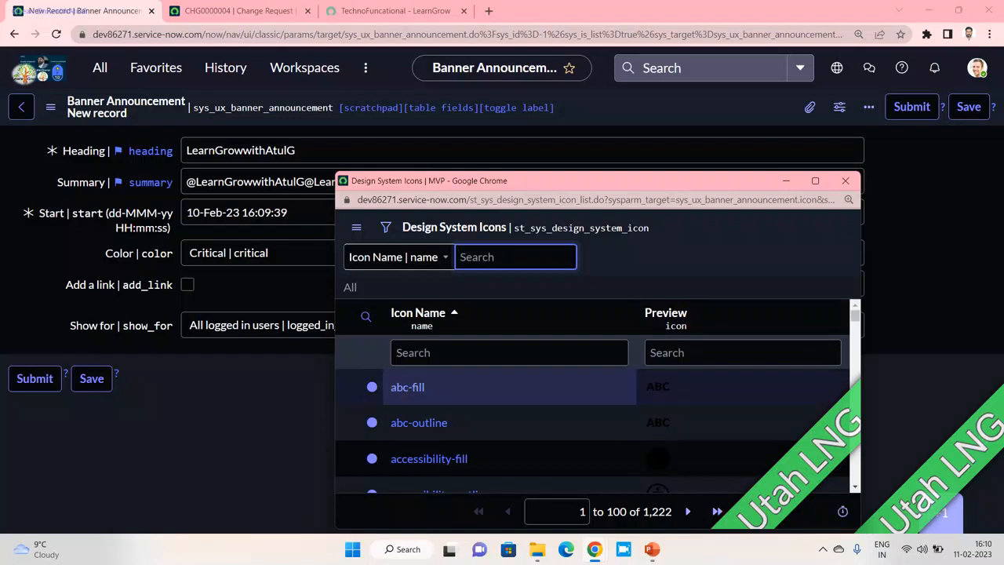
left_click_drag(473, 199, 608, 199)
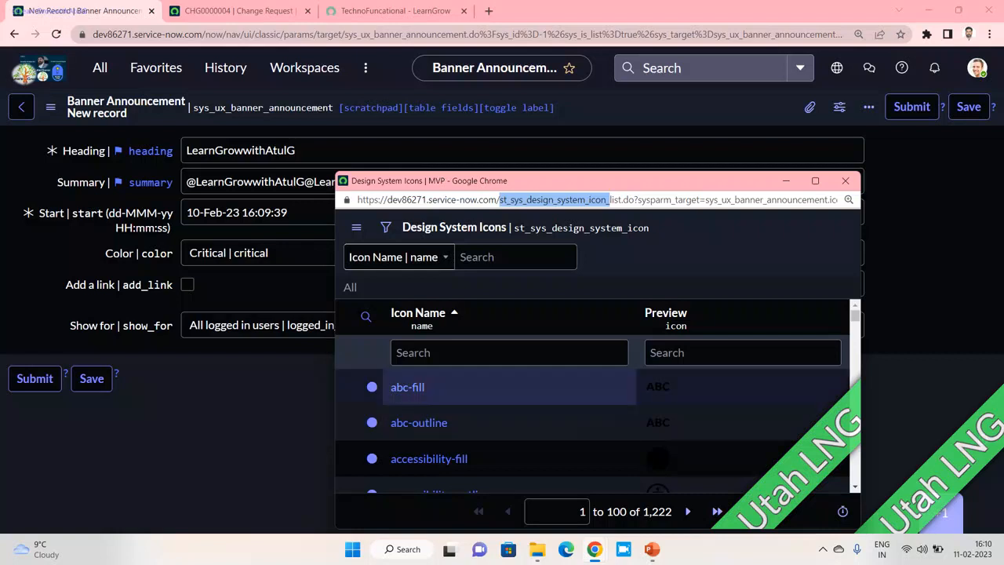
scroll(510, 393, "down", 2)
scroll(597, 408, "down", 1)
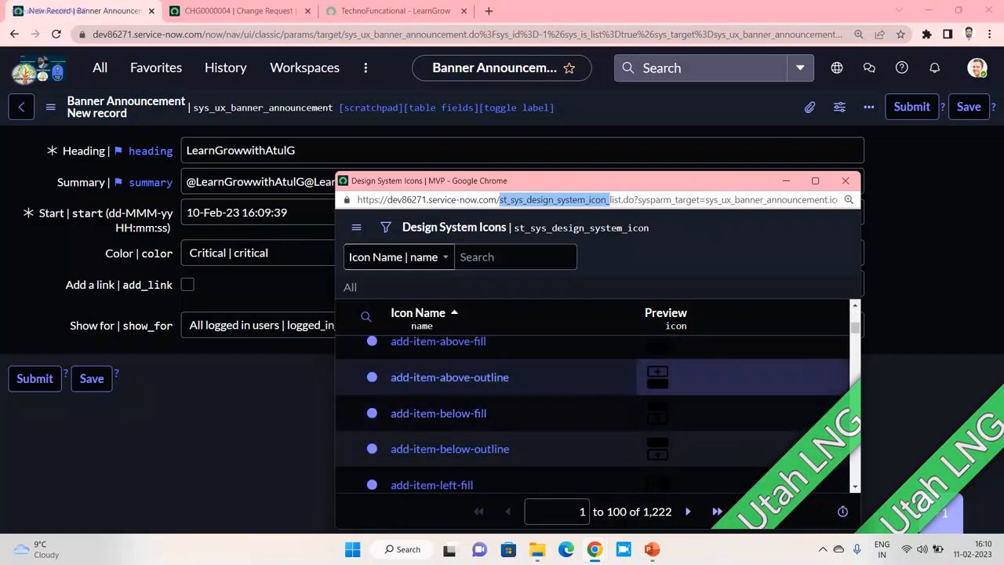
left_click_drag(674, 181, 621, 111)
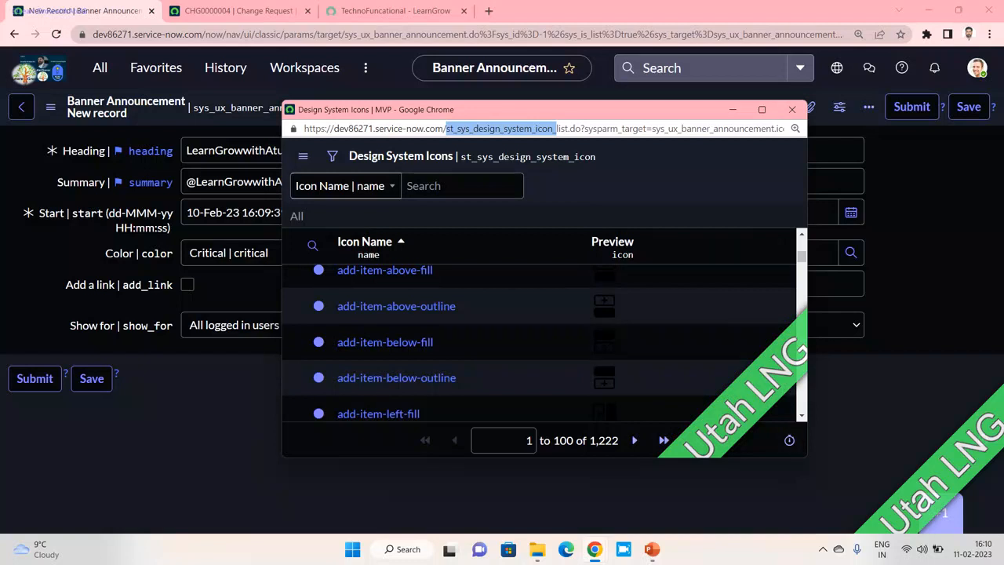
scroll(602, 341, "down", 1)
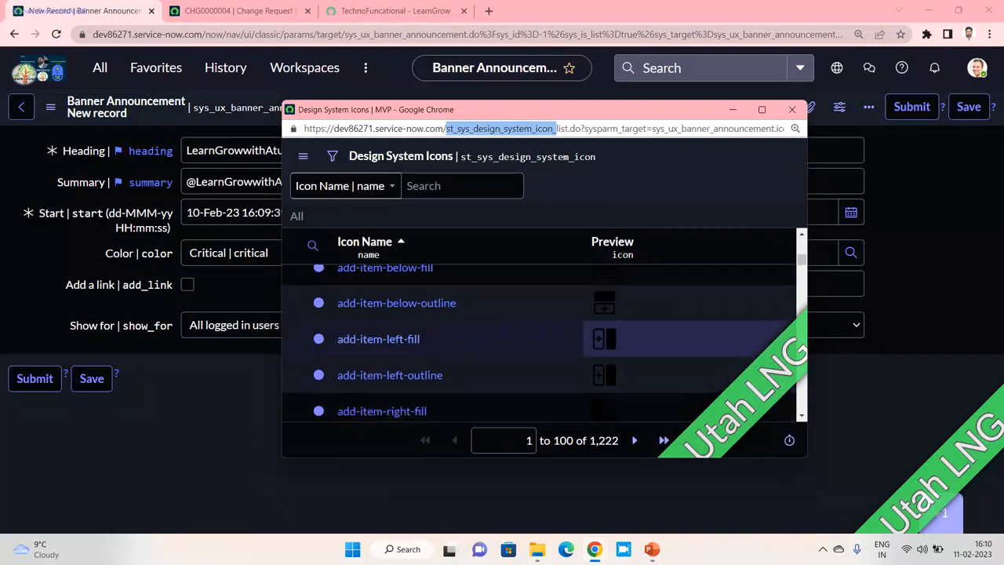
scroll(602, 341, "down", 5)
scroll(603, 340, "up", 1)
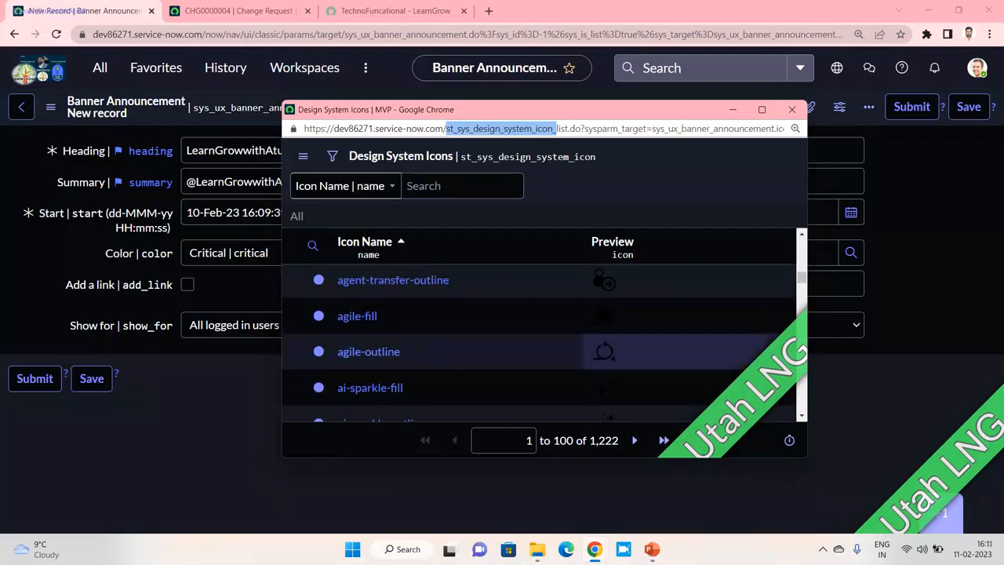
left_click(850, 252)
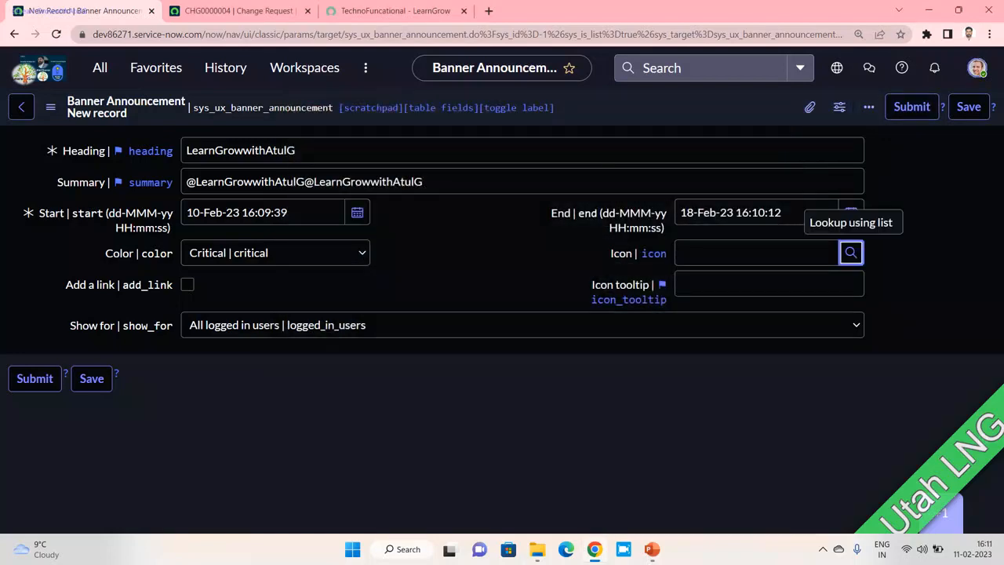
- Switch the ServiceNow theme to the light Default theme in Preferences
left_click(976, 67)
left_click(847, 216)
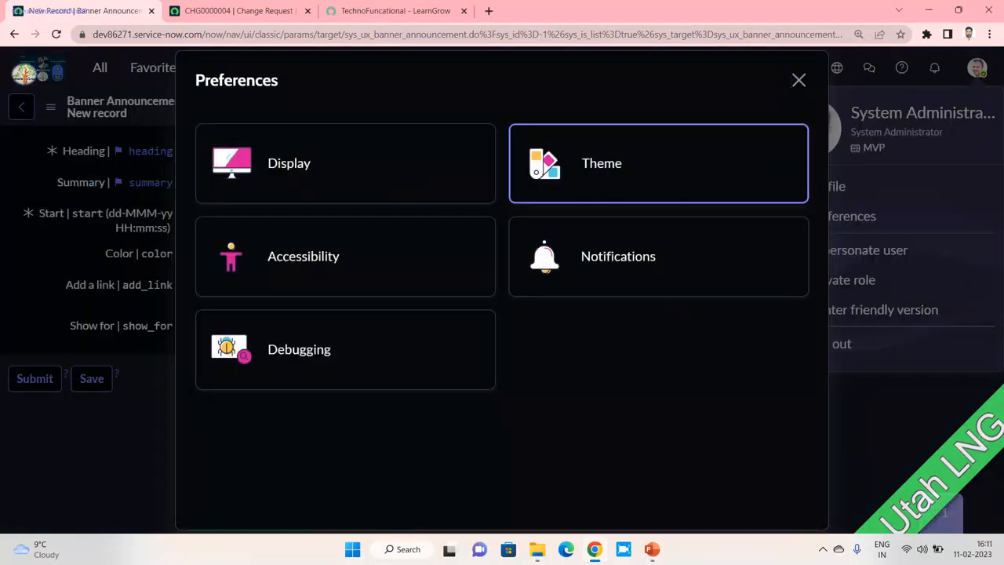
left_click(601, 163)
left_click(345, 228)
left_click(798, 80)
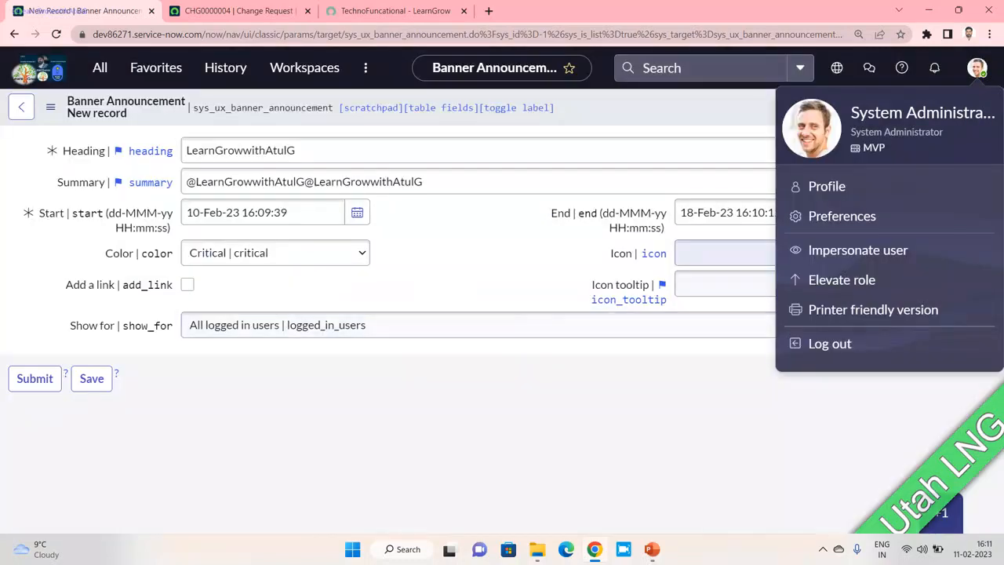
- Set the banner Icon to accessibility-outline, then show the CHG0000004 change request
left_click(731, 253)
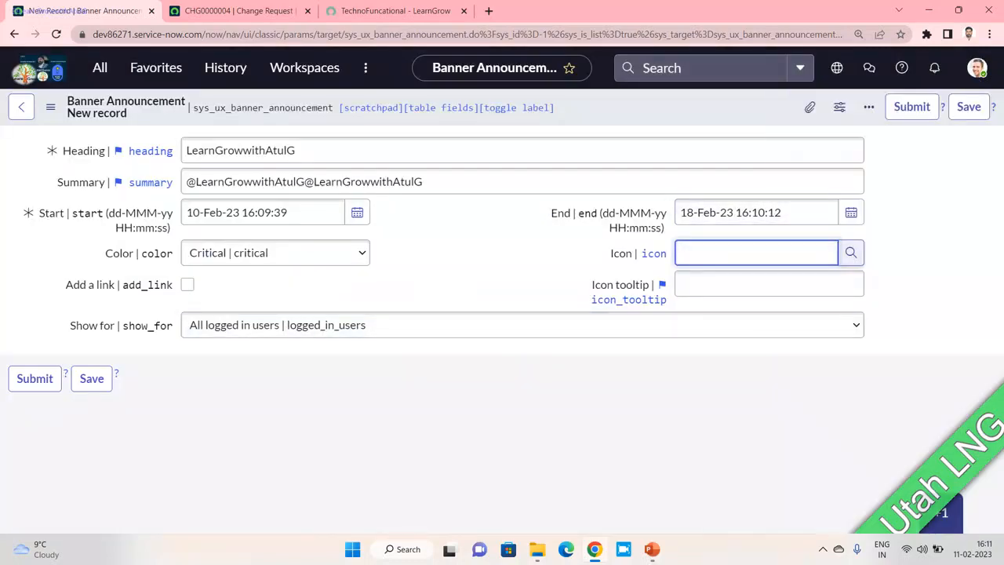
left_click(850, 251)
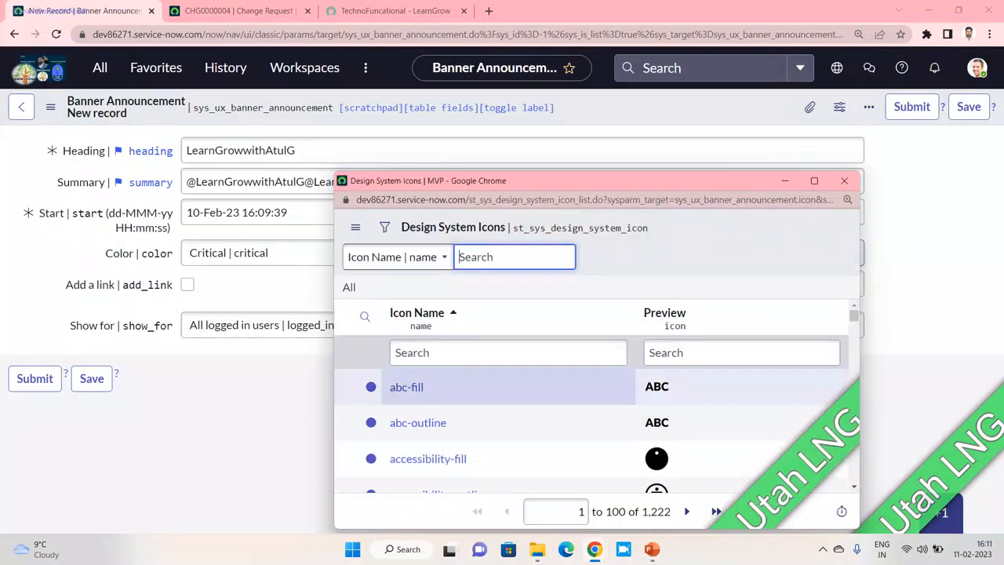
scroll(439, 385, "down", 2)
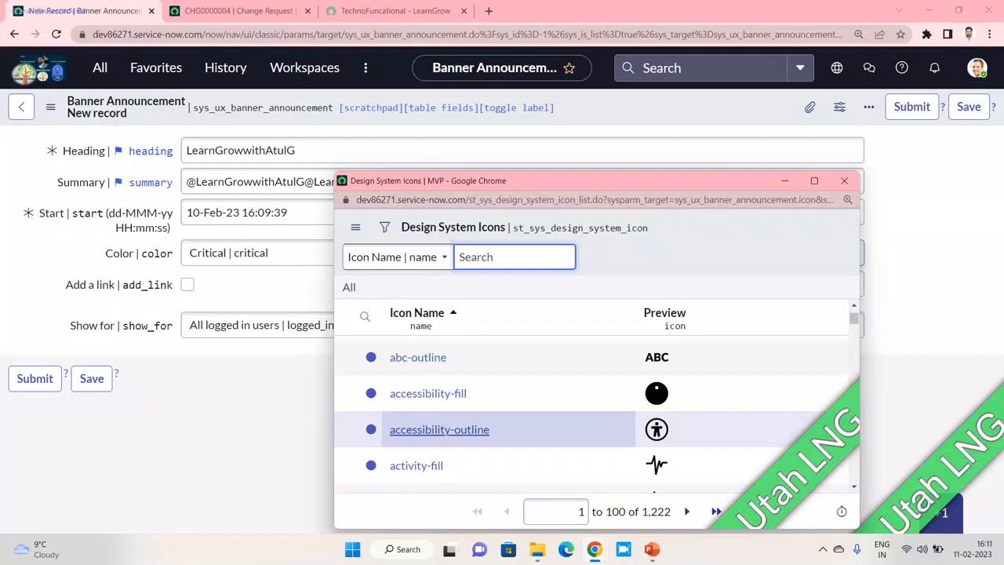
left_click(439, 429)
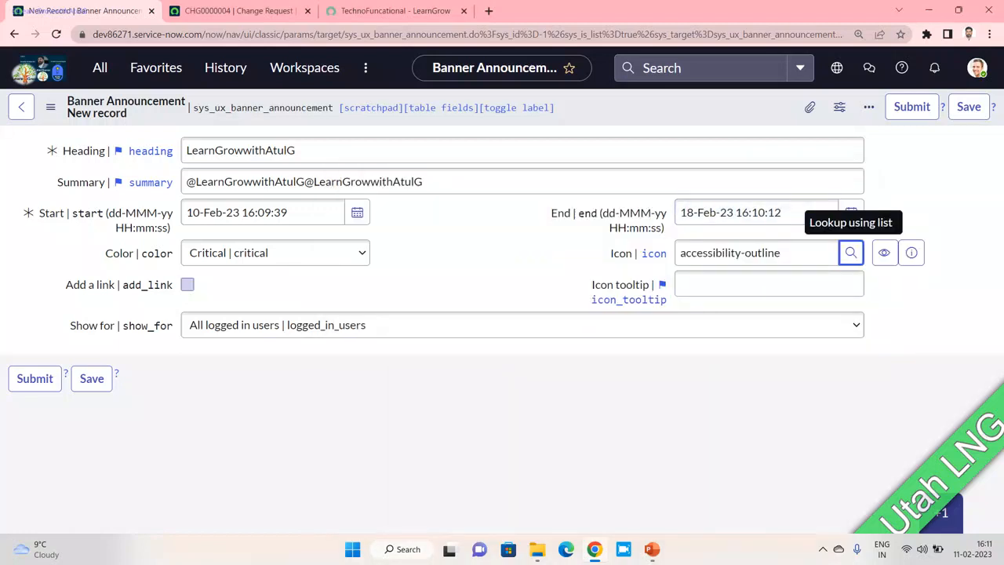
left_click(239, 10)
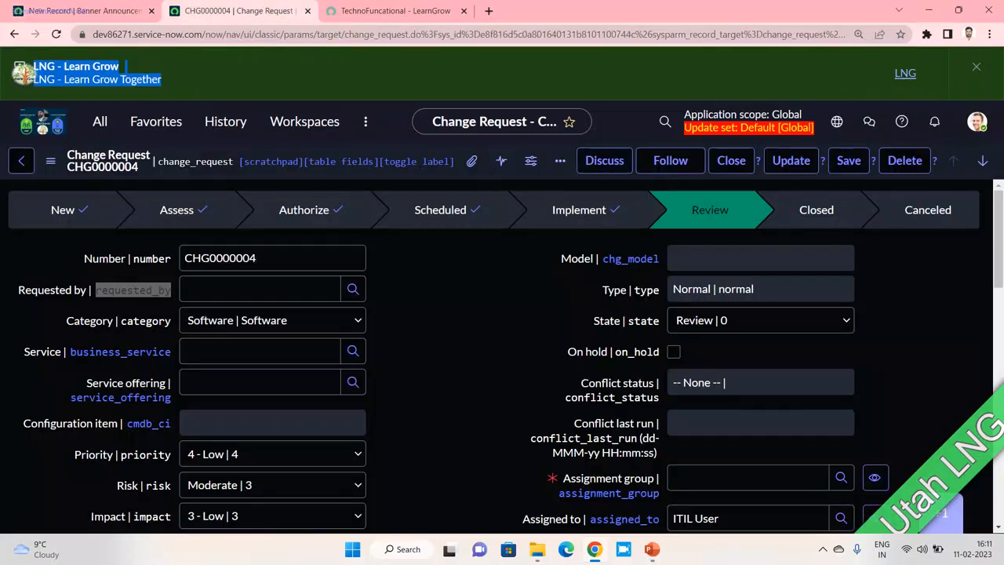
- Back on the banner form, enable Add a link to show Click behavior, Label and URL
left_click(86, 10)
left_click(186, 284)
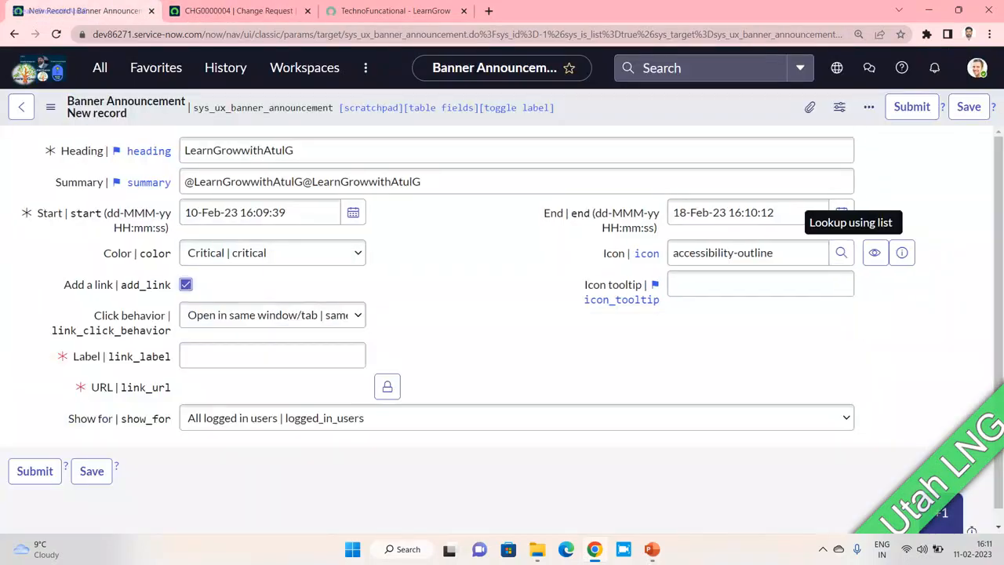
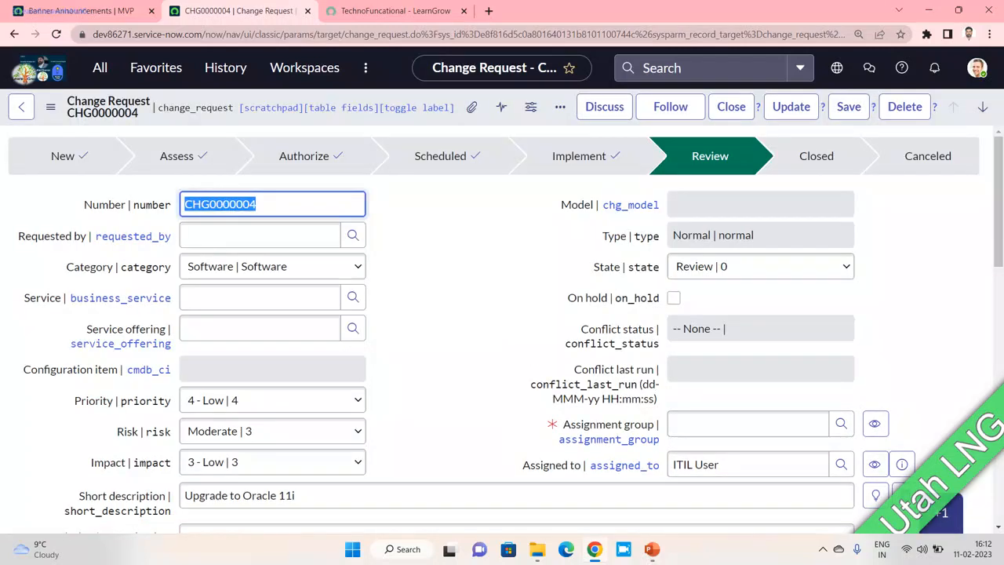
- Return to the Banner Announcements list showing LearnGrowwithAtulG and LNG - Learn Grow
left_click(79, 11)
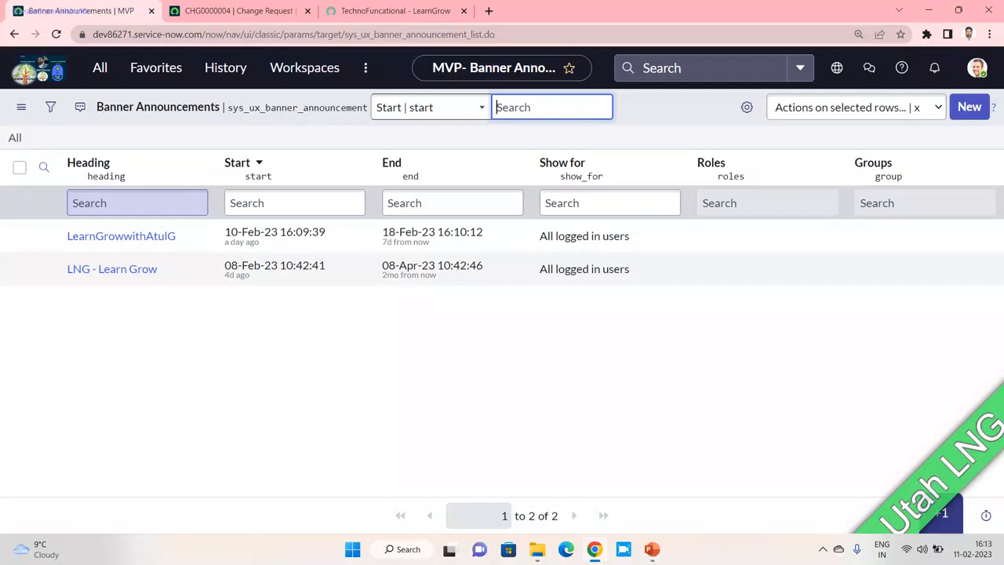
- Open the Unified Navigation record from the UX Banner Announcement Configuration list and review its mappings
left_click(100, 68)
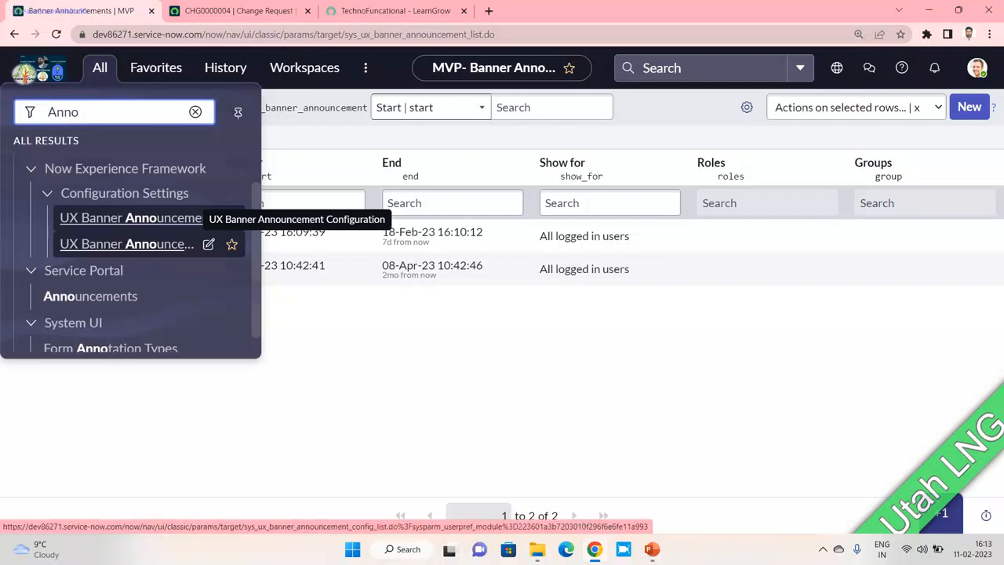
left_click(125, 243)
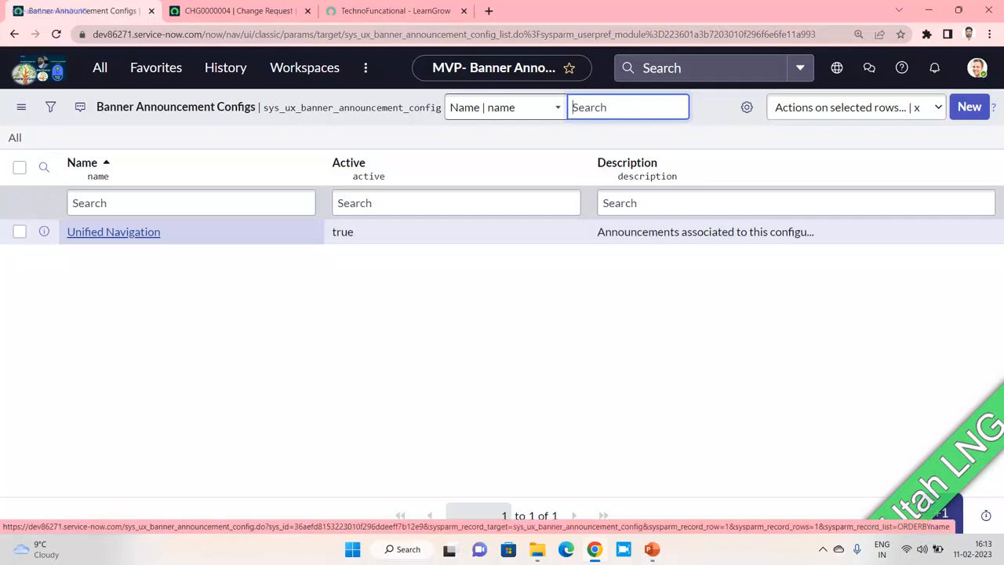
left_click(113, 232)
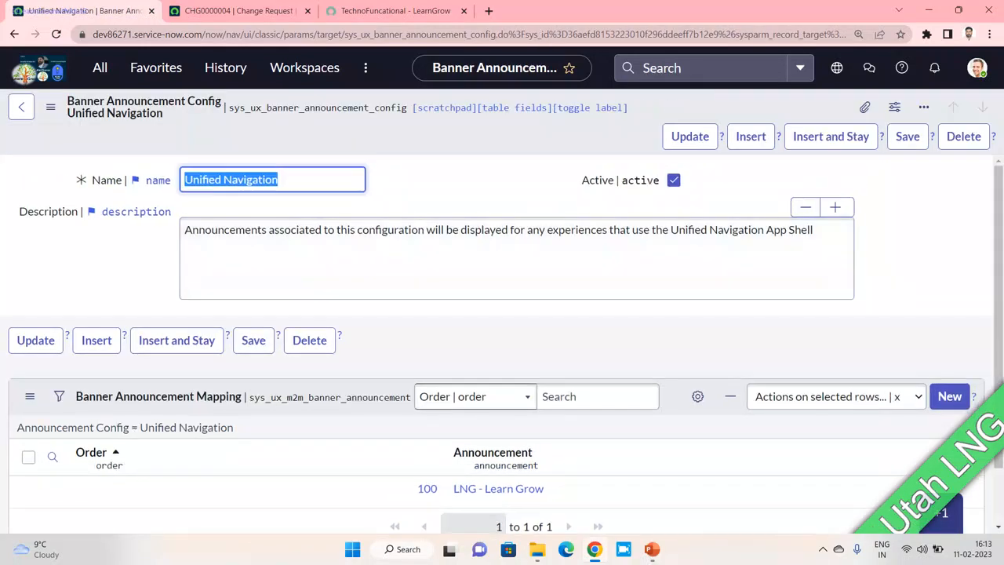
scroll(502, 267, "down", 1)
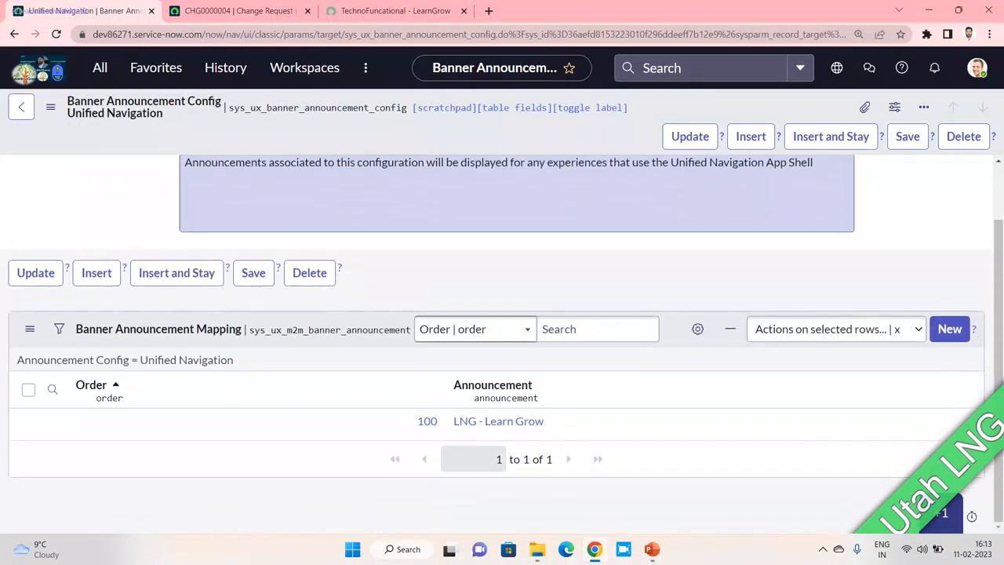
scroll(502, 267, "up", 1)
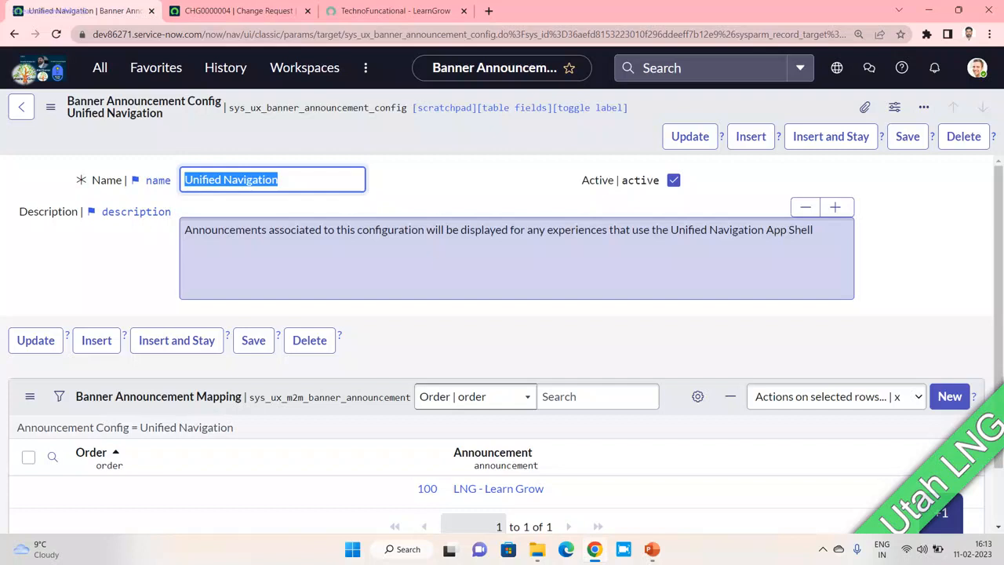
scroll(502, 313, "down", 1)
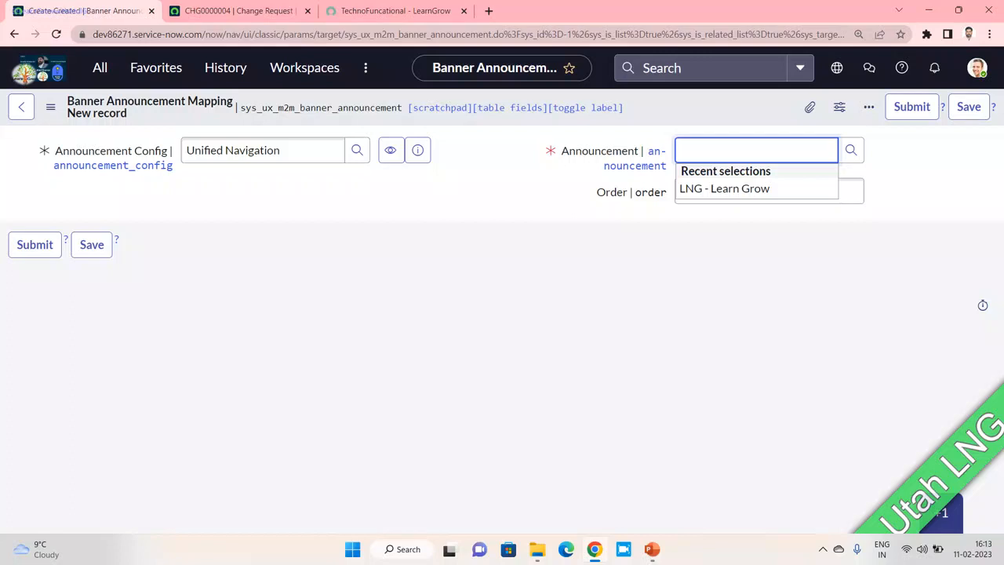
- Choose the LearnGrowwithAtulG announcement and set the mapping Order to 100
type("Le")
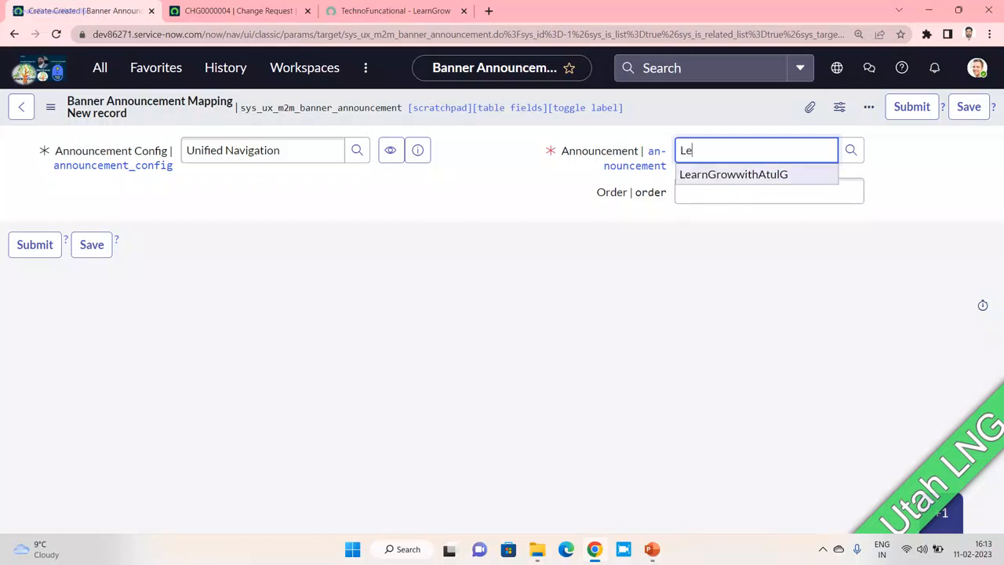
key("Return")
left_click(769, 191)
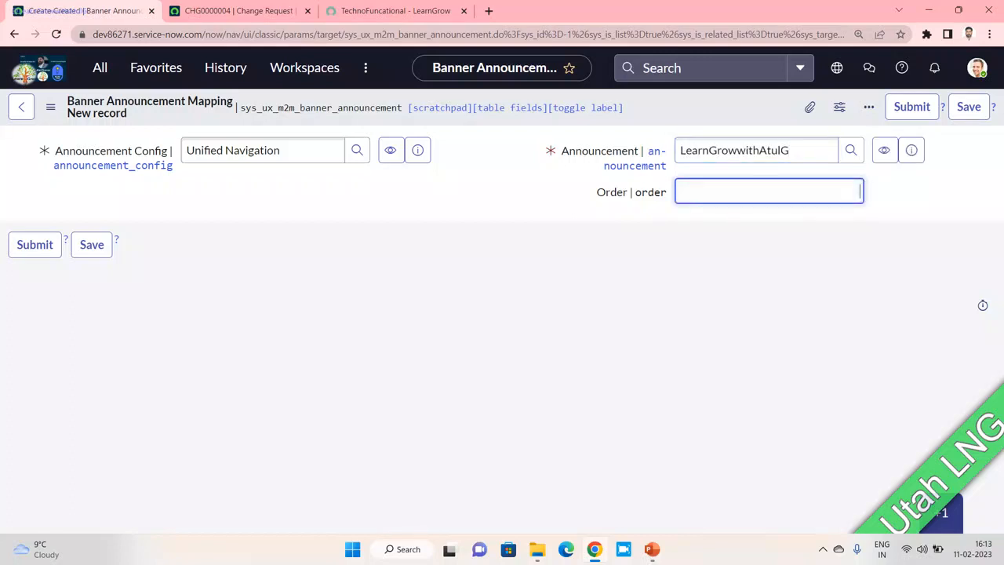
type("100")
- Review the Unified Navigation config record, then submit the new mapping
left_click_drag(293, 151, 183, 151)
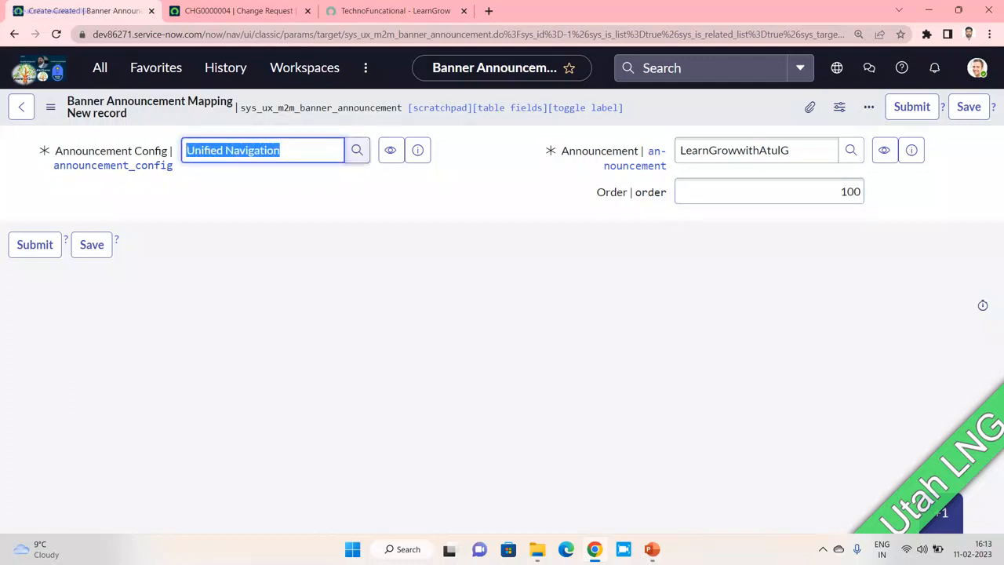
left_click(417, 150)
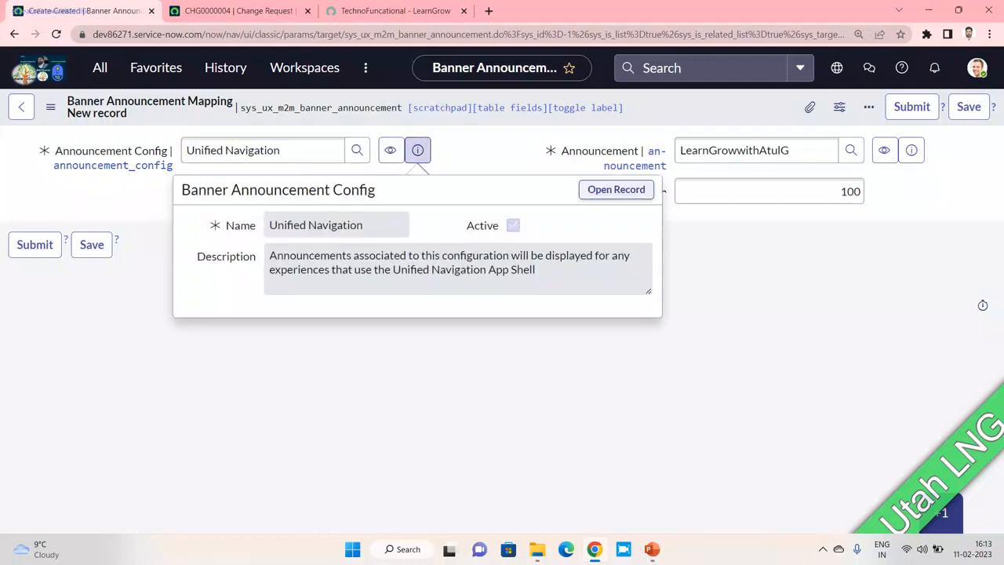
left_click(615, 189, "ctrl")
left_click(222, 11)
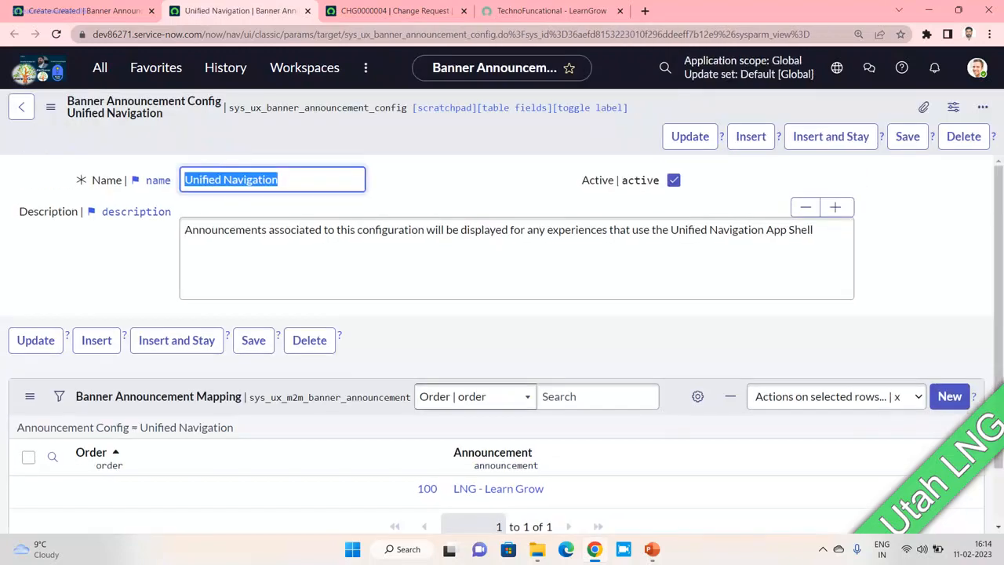
scroll(502, 314, "down", 2)
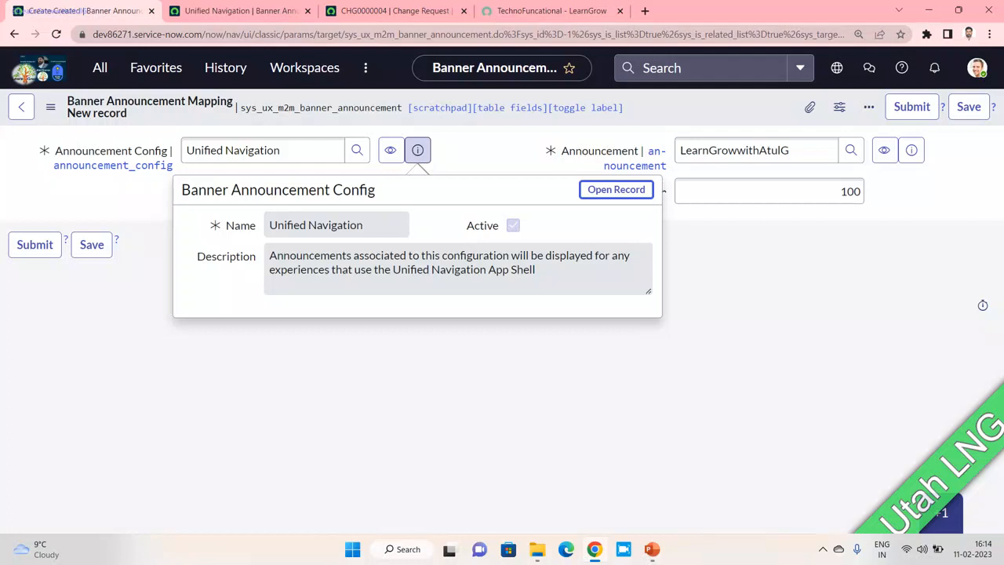
left_click(418, 150)
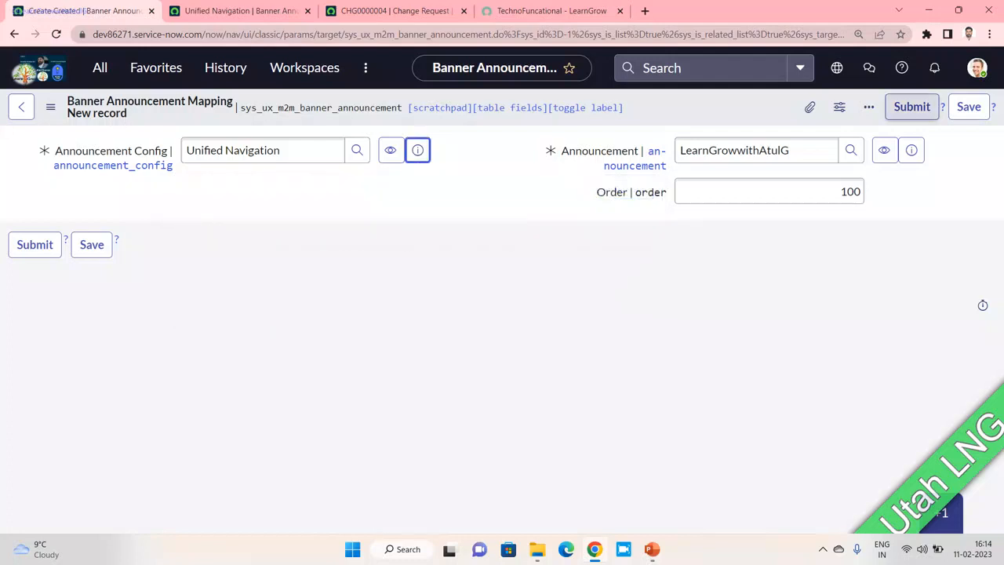
left_click(911, 106)
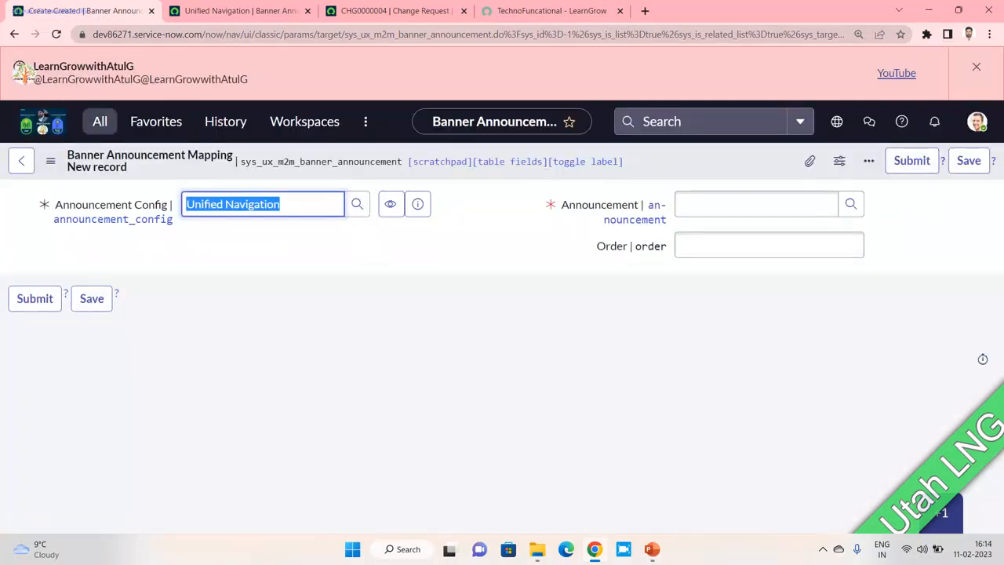
- Open the LNG - Learn Grow mapping under Unified Navigation and delete it
left_click(100, 121)
left_click(139, 272)
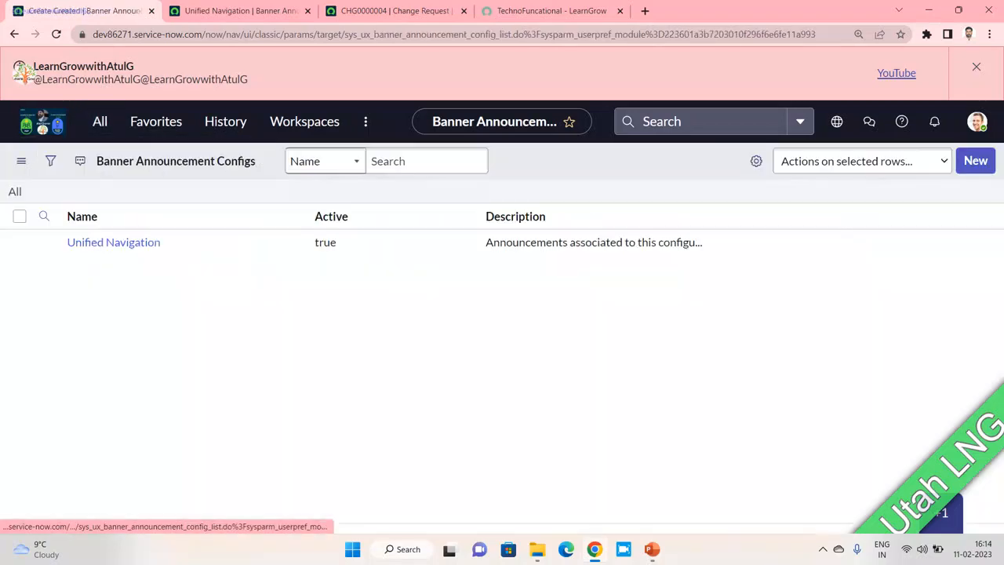
left_click(113, 286)
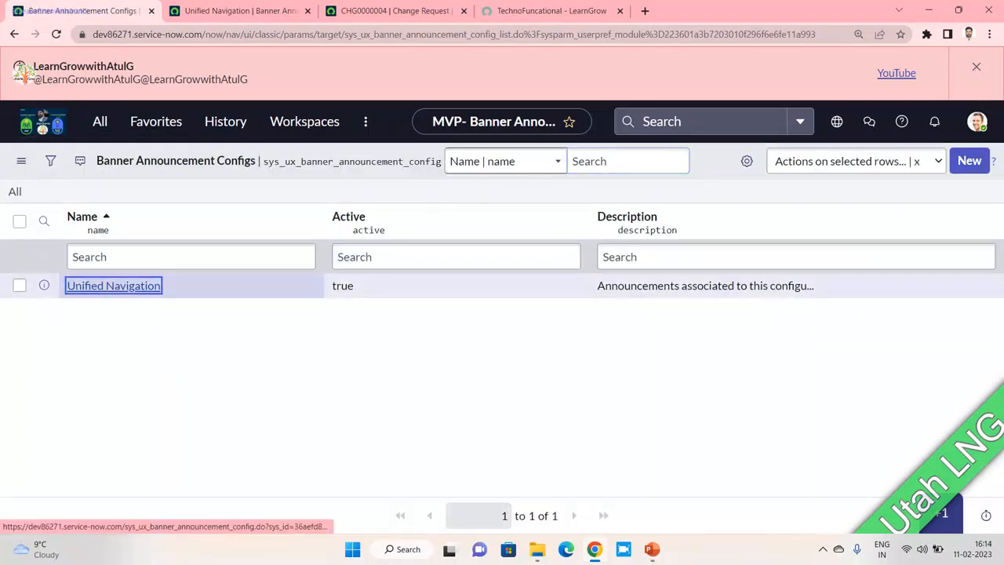
scroll(502, 353, "down", 3)
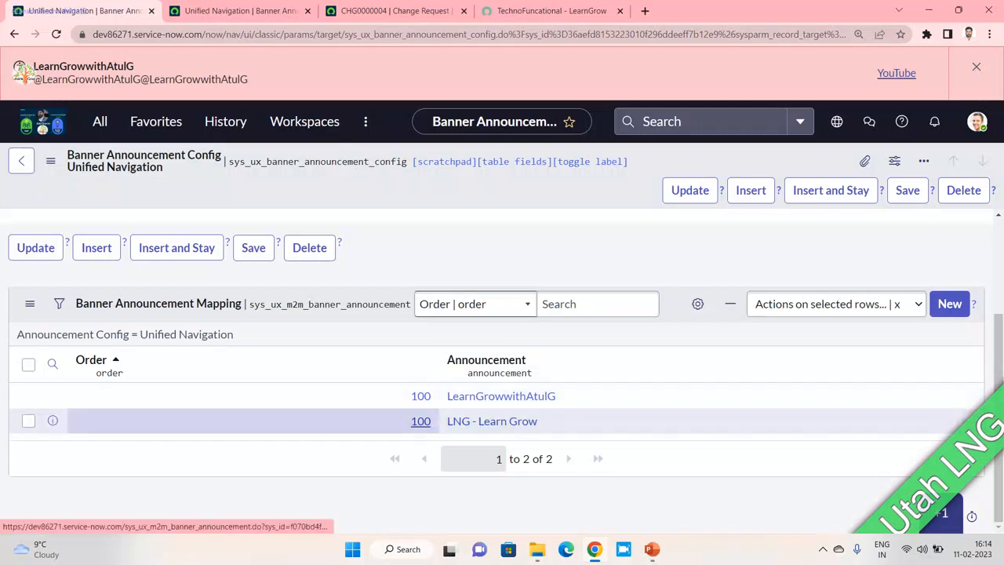
left_click(420, 421)
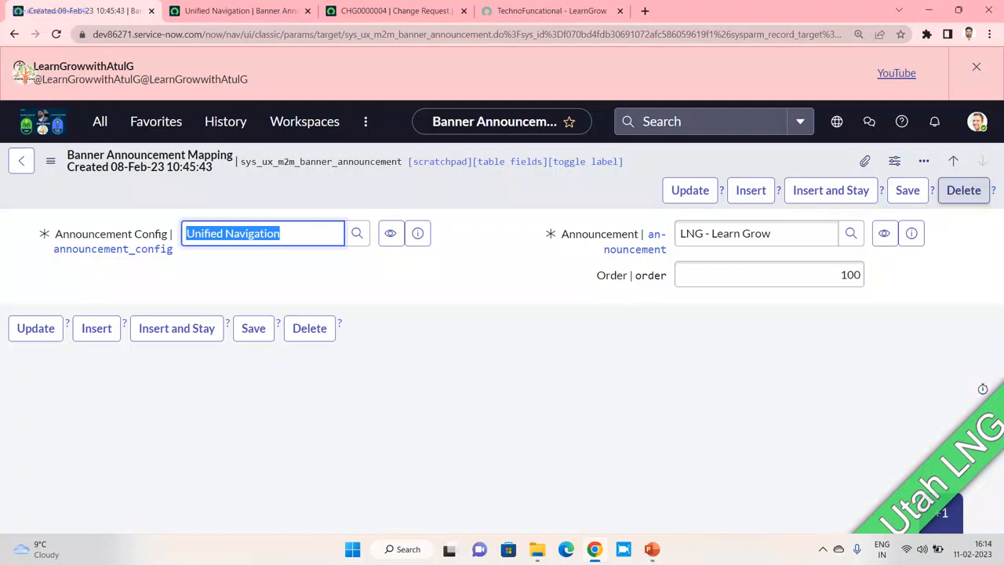
left_click(963, 190)
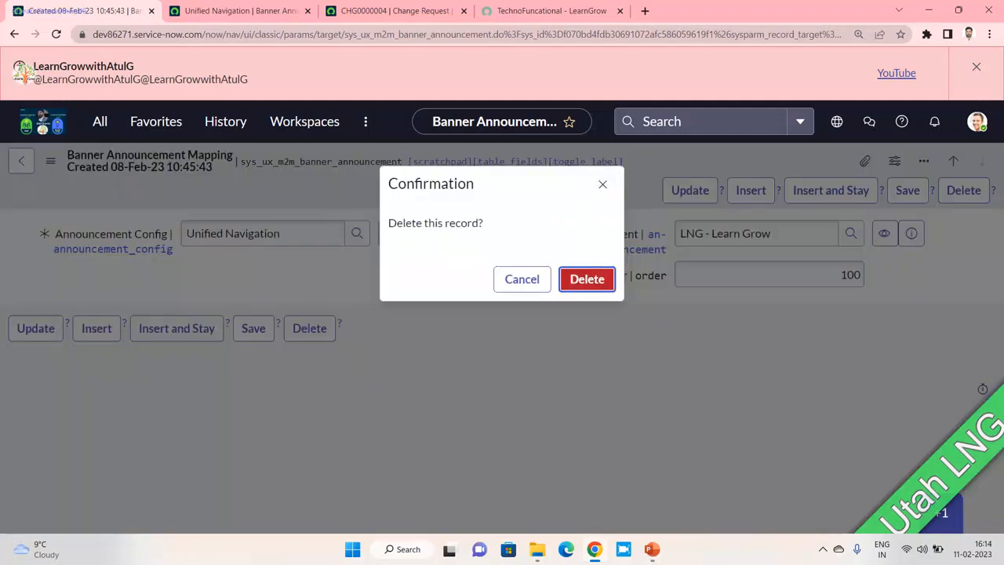
left_click(587, 279)
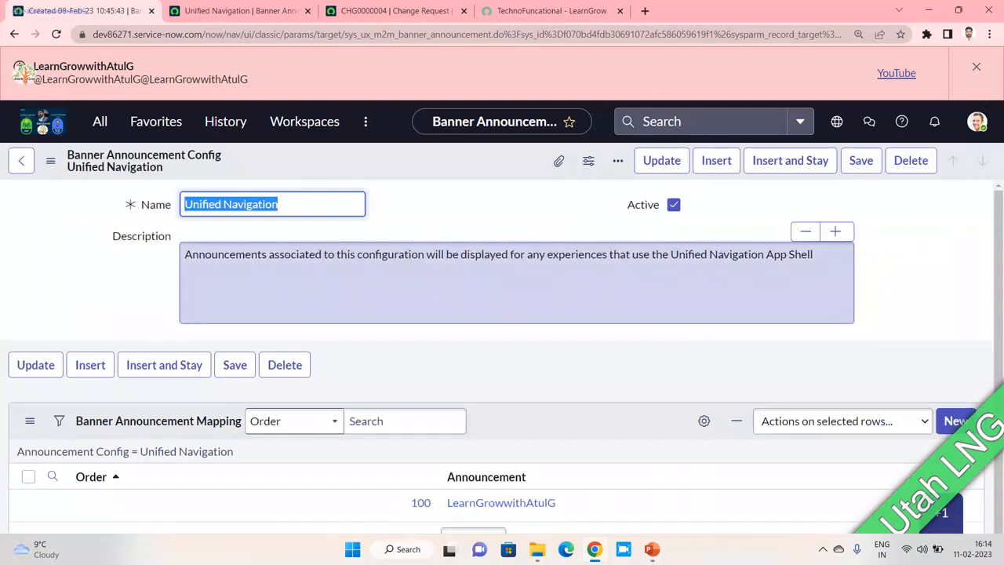
- Highlight the two lines of text in the live banner
scroll(502, 370, "down", 3)
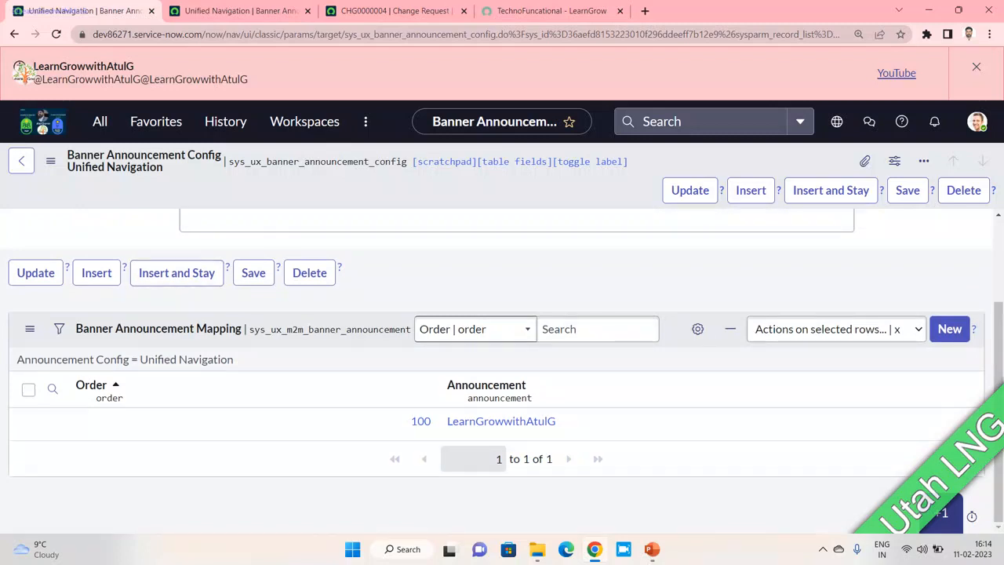
left_click_drag(33, 66, 248, 80)
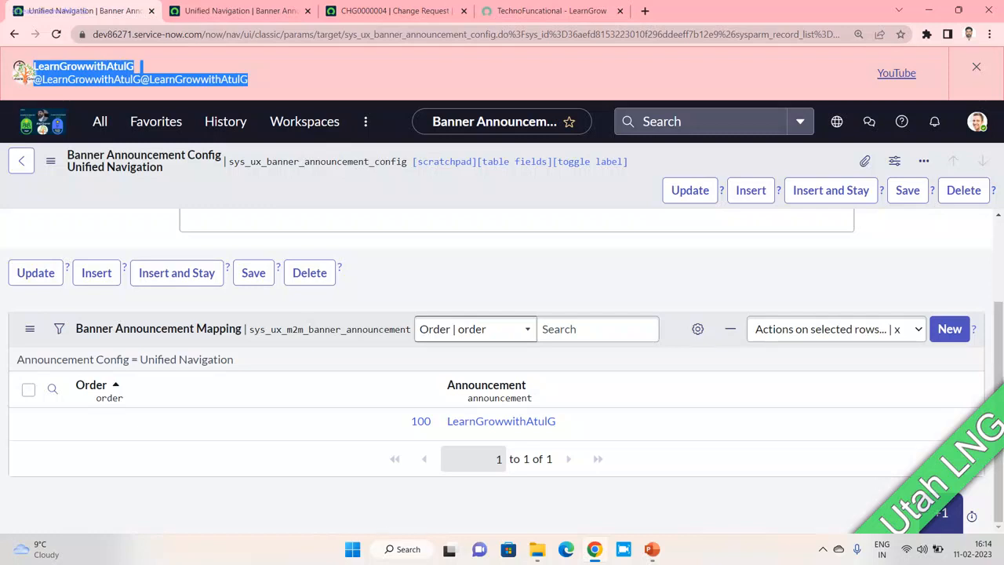
left_click(267, 80)
left_click_drag(249, 79, 34, 67)
- Apply the Dark theme in Preferences, then close the profile menu
left_click(976, 121)
left_click(841, 270)
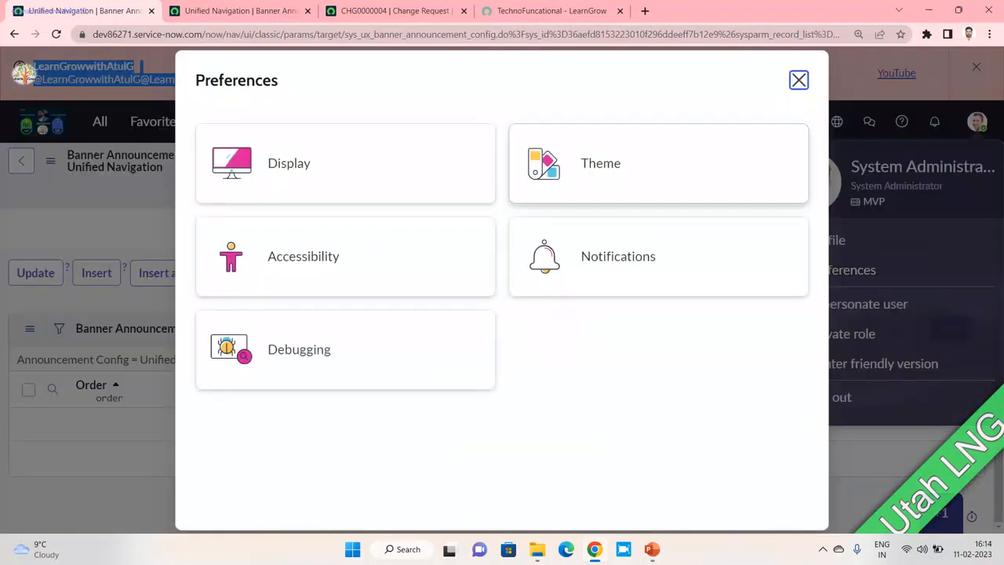
left_click(612, 162)
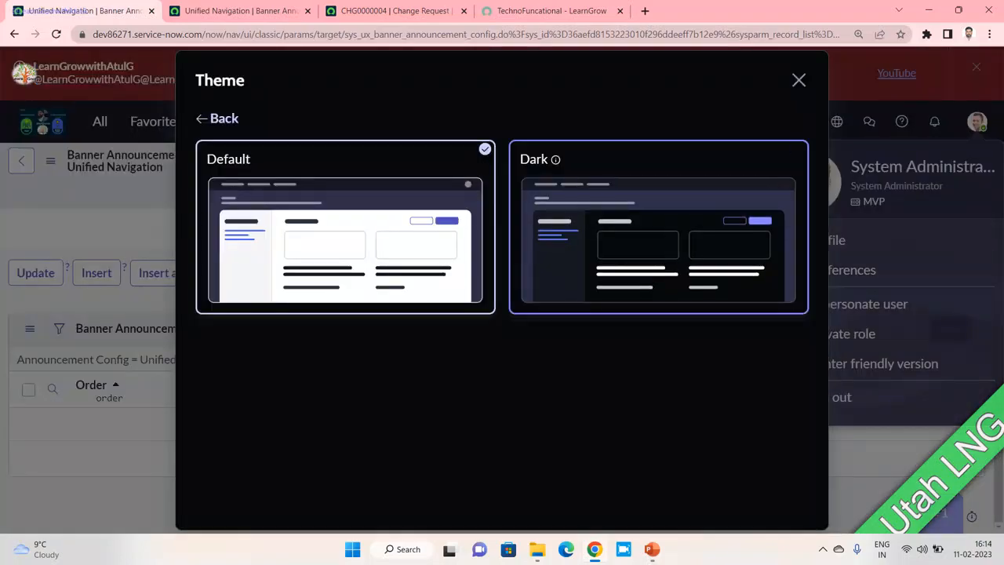
left_click(658, 235)
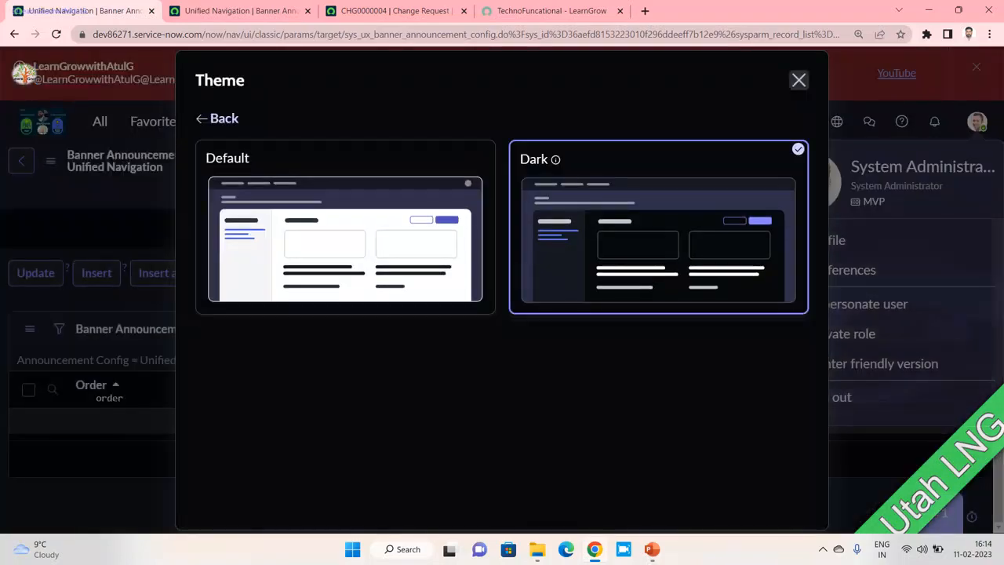
left_click(798, 79)
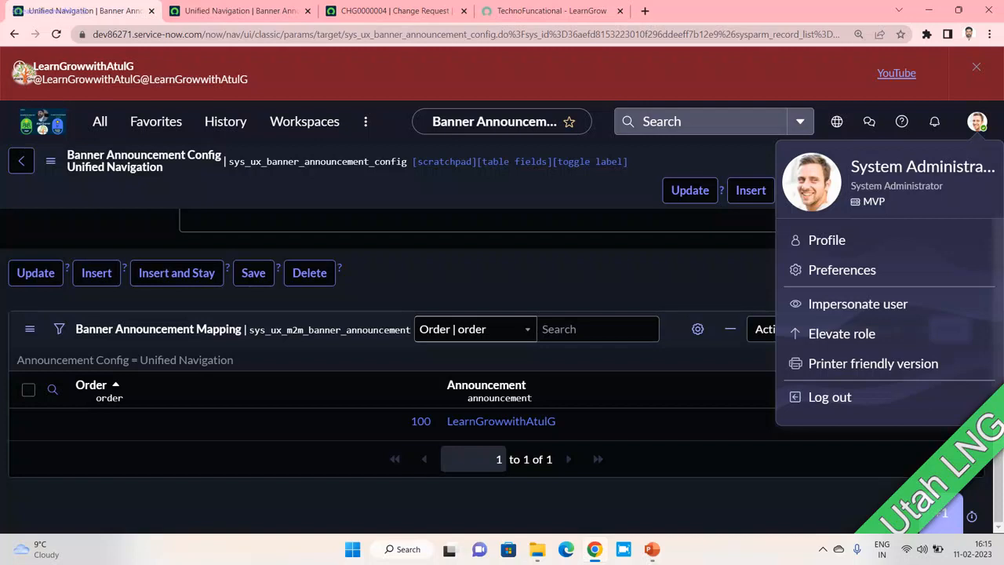
key("Escape")
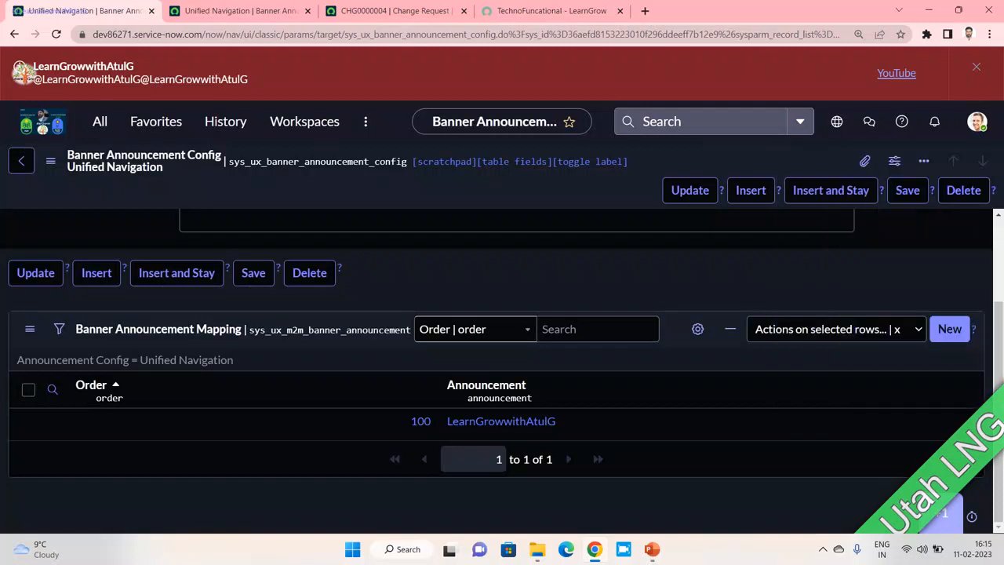
left_click_drag(33, 65, 140, 69)
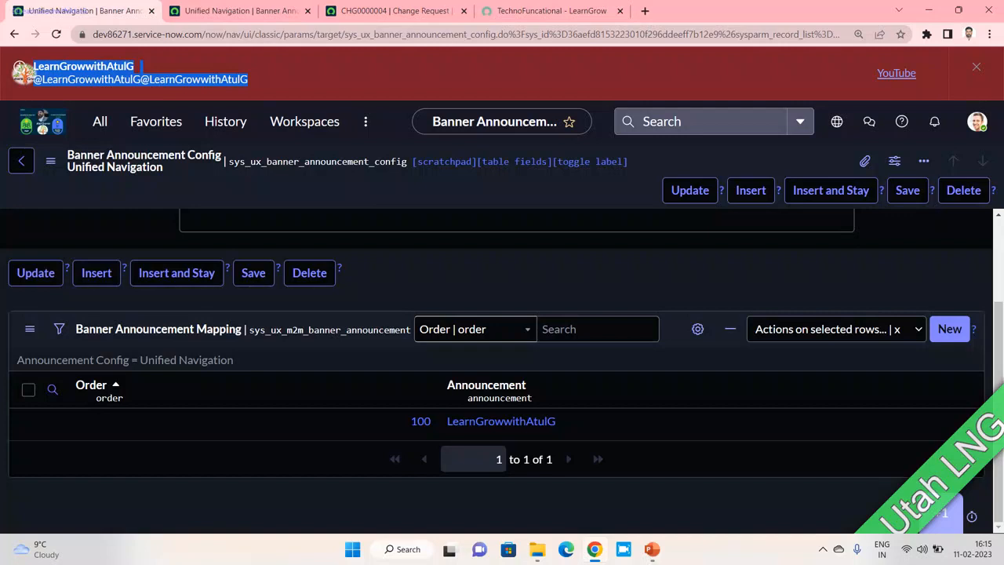
scroll(314, 313, "up", 3)
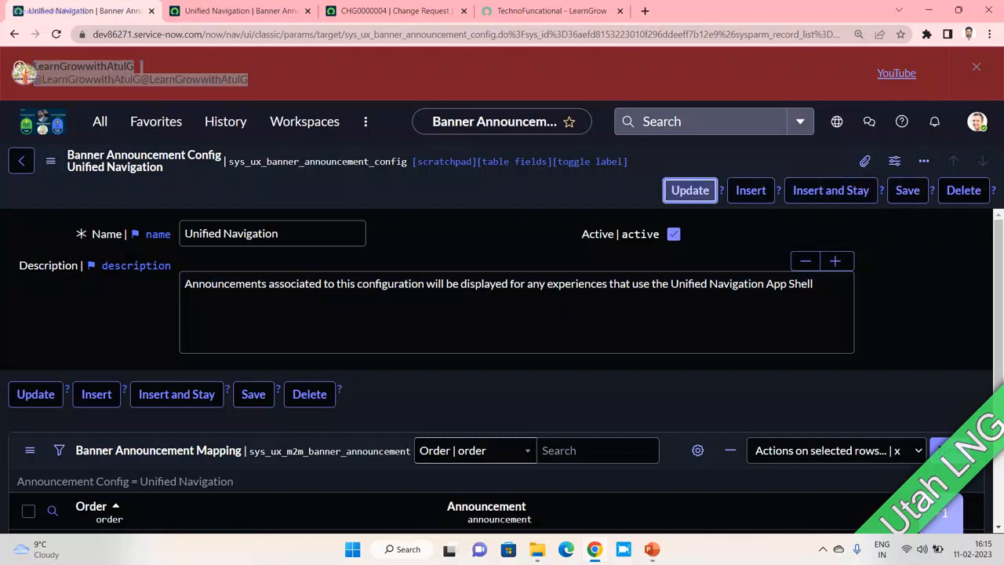
- Create a new banner announcement config named LNG and save it
left_click(691, 190)
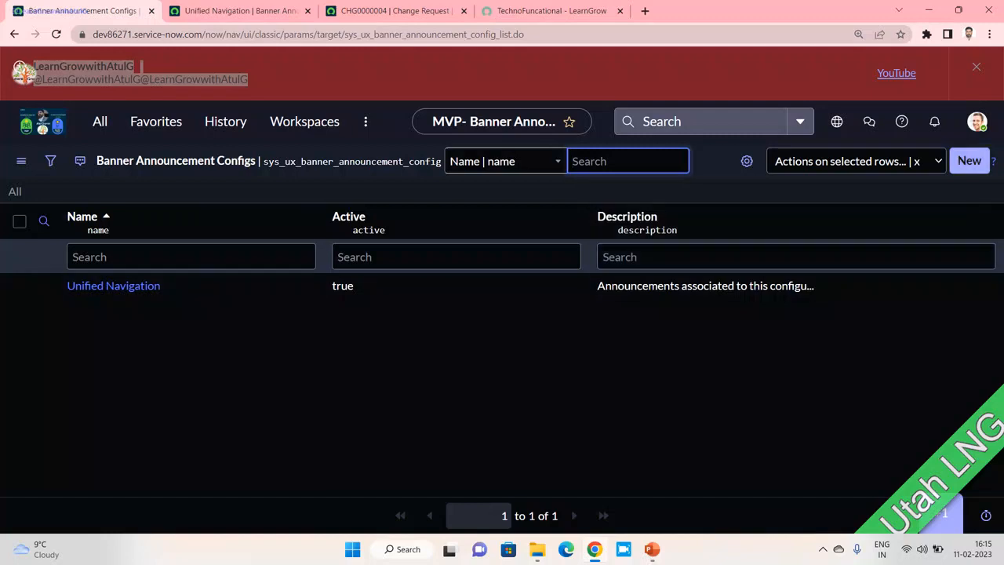
left_click(969, 161)
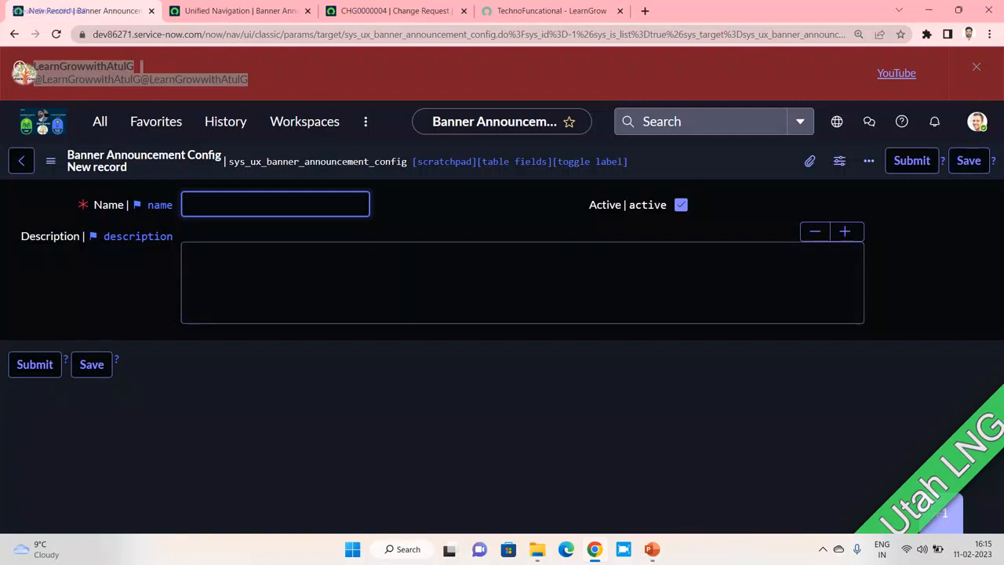
type("LNG")
key("ctrl+a")
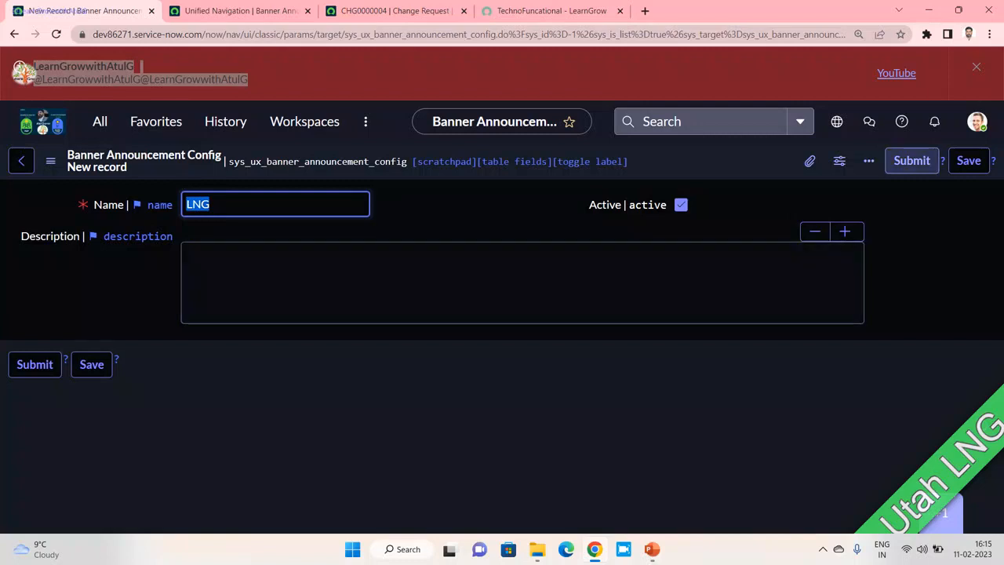
left_click(968, 160)
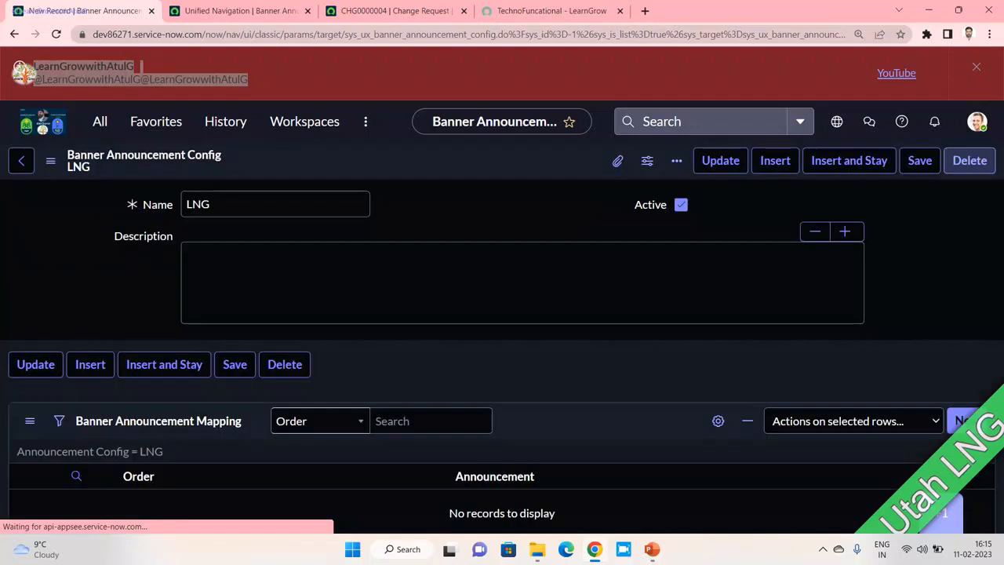
- Check the LNG name, then go back to the configs list showing LNG and Unified Navigation
scroll(502, 329, "down", 2)
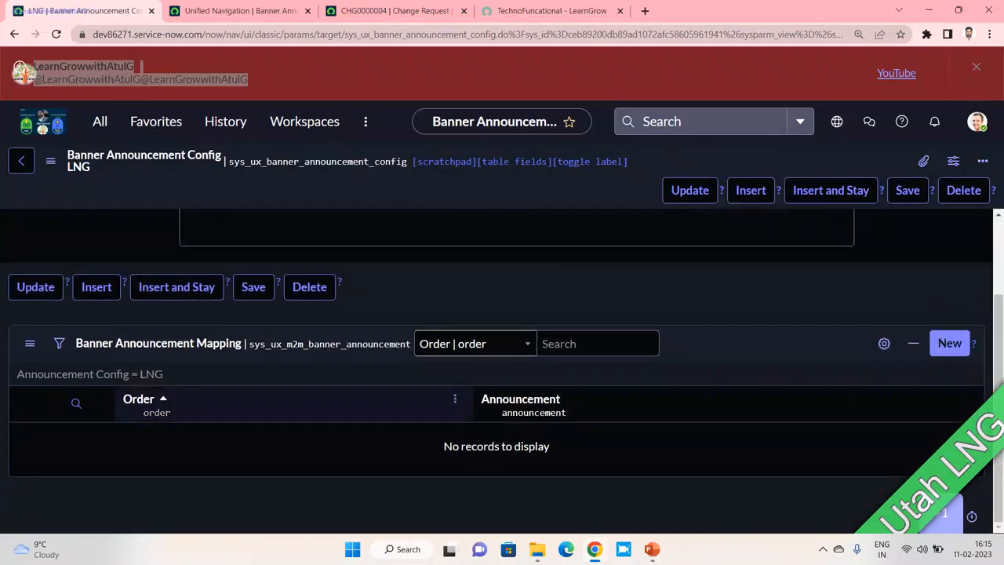
scroll(502, 330, "up", 2)
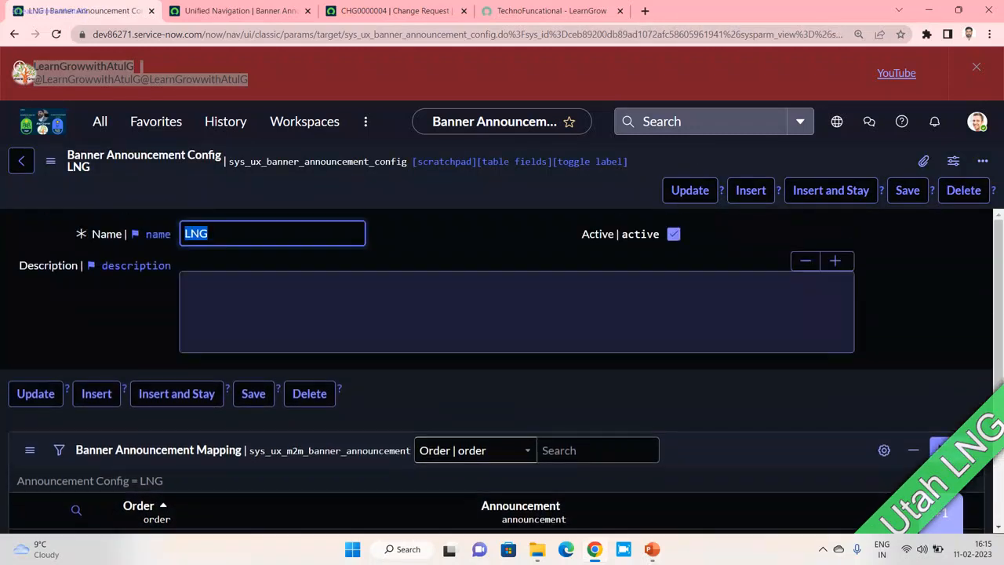
left_click(208, 234)
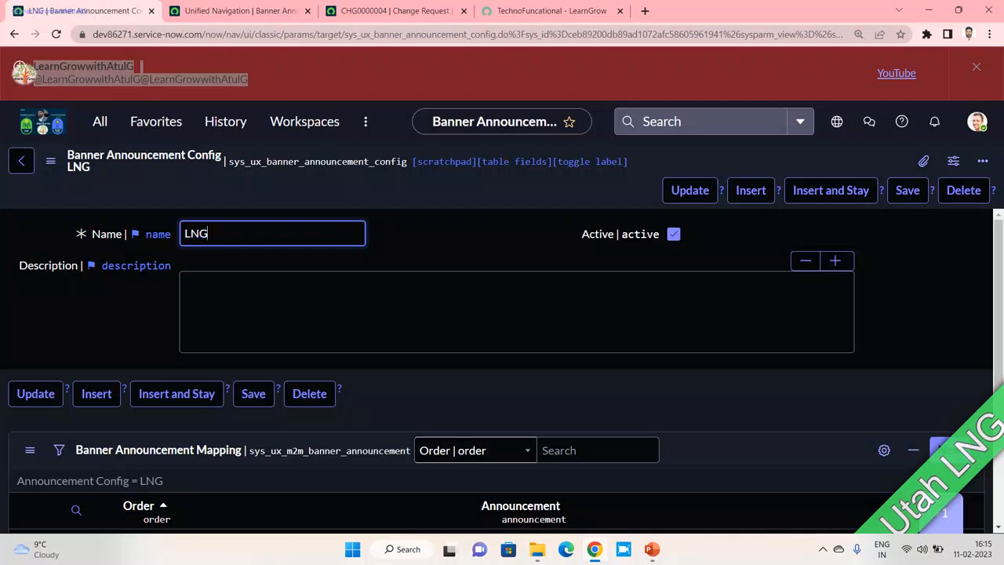
double_click(198, 234)
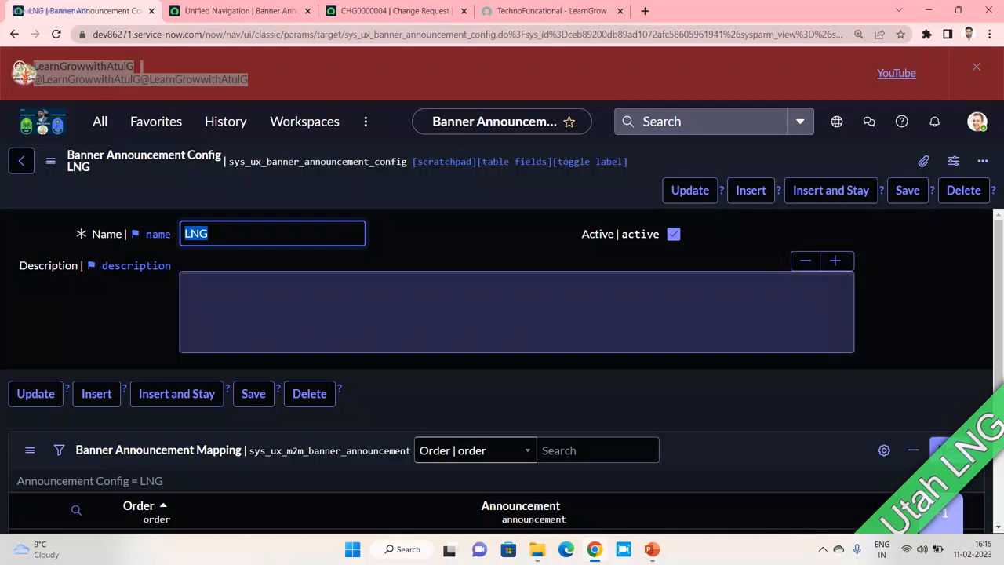
scroll(502, 353, "down", 2)
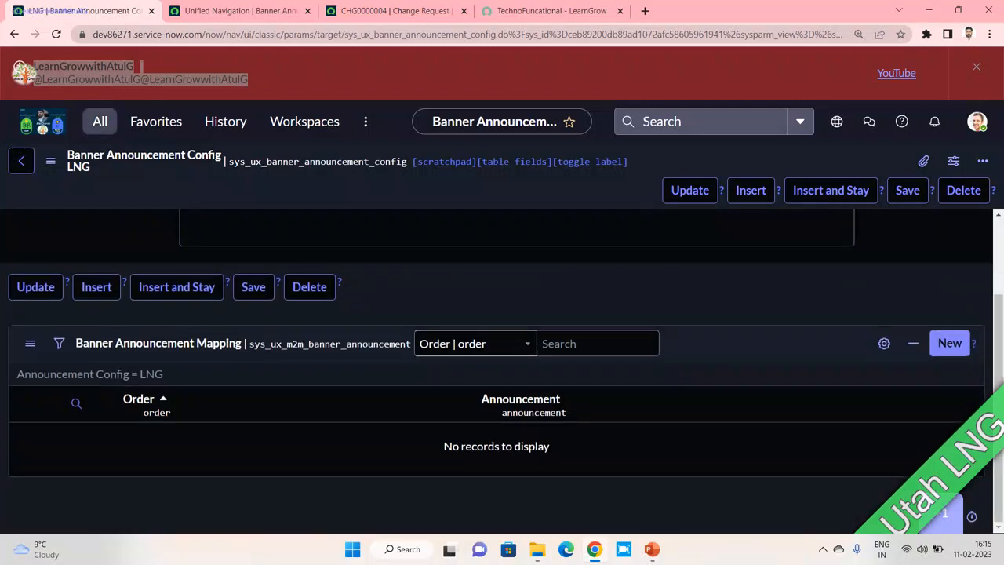
left_click(21, 161)
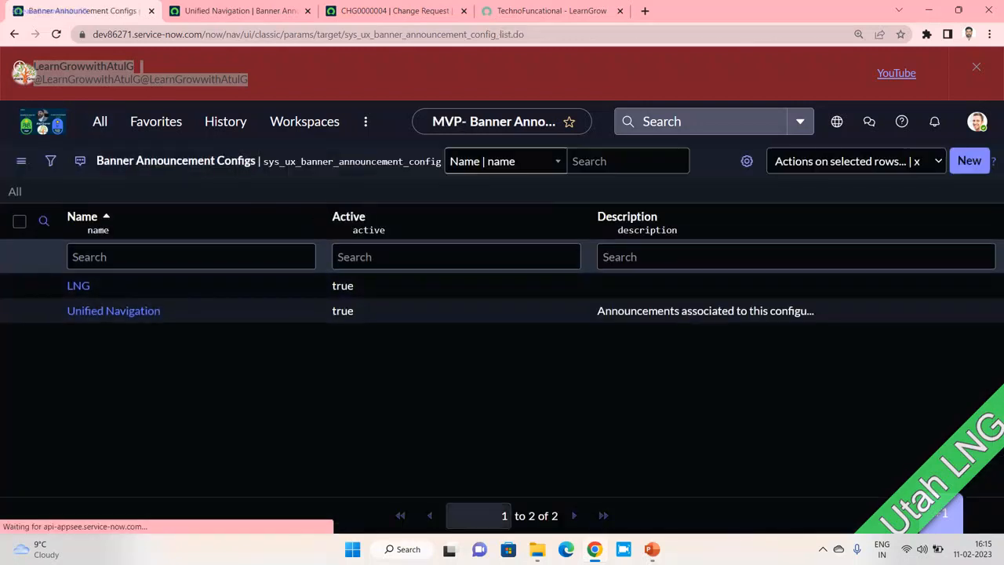
left_click_drag(161, 311, 63, 311)
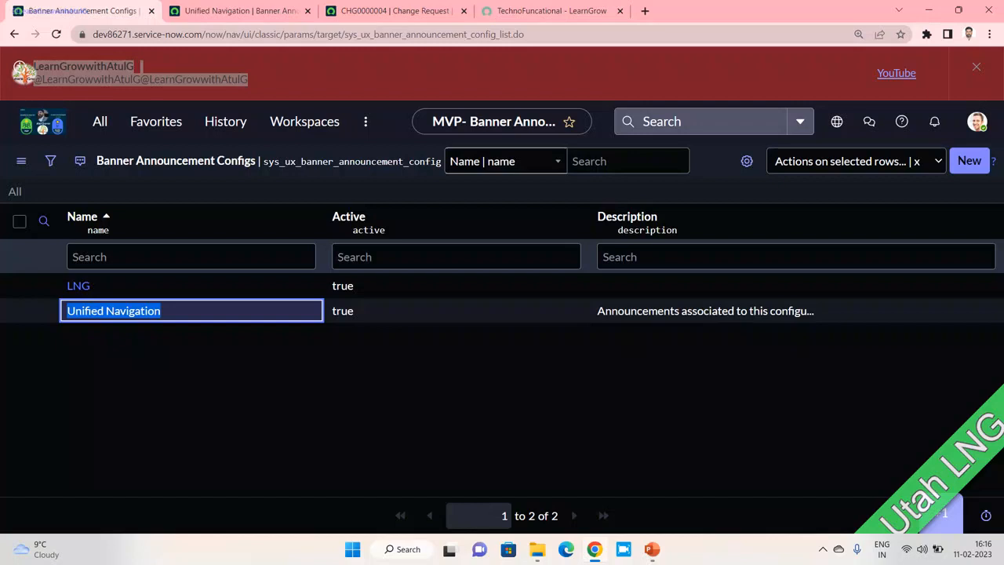
- Check the TechnoFuncational portal page, then open Maintain Items via the 'maintain' filter
left_click(527, 11)
left_click(82, 10)
left_click(99, 121)
type("maib")
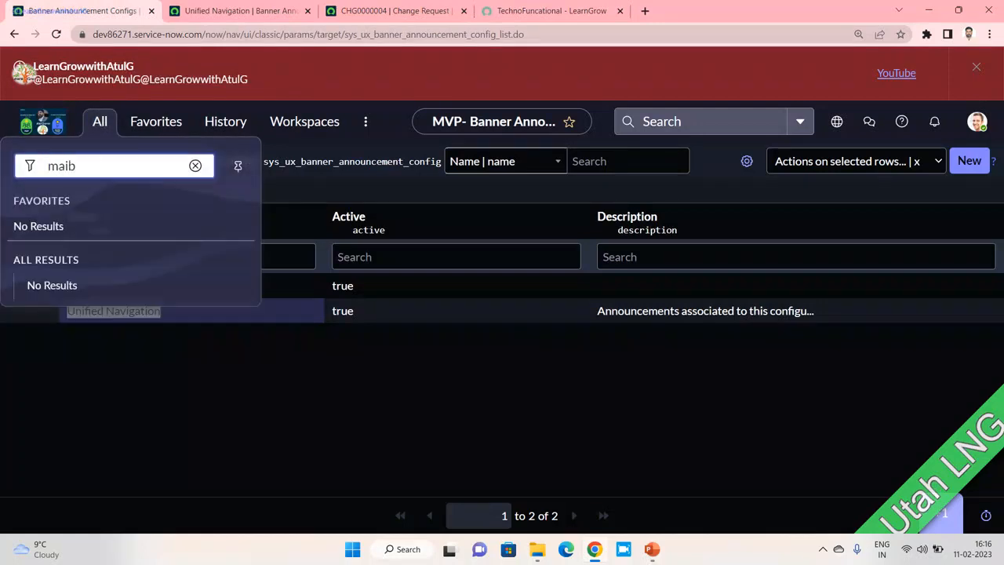
key("BackSpace")
type("ntain")
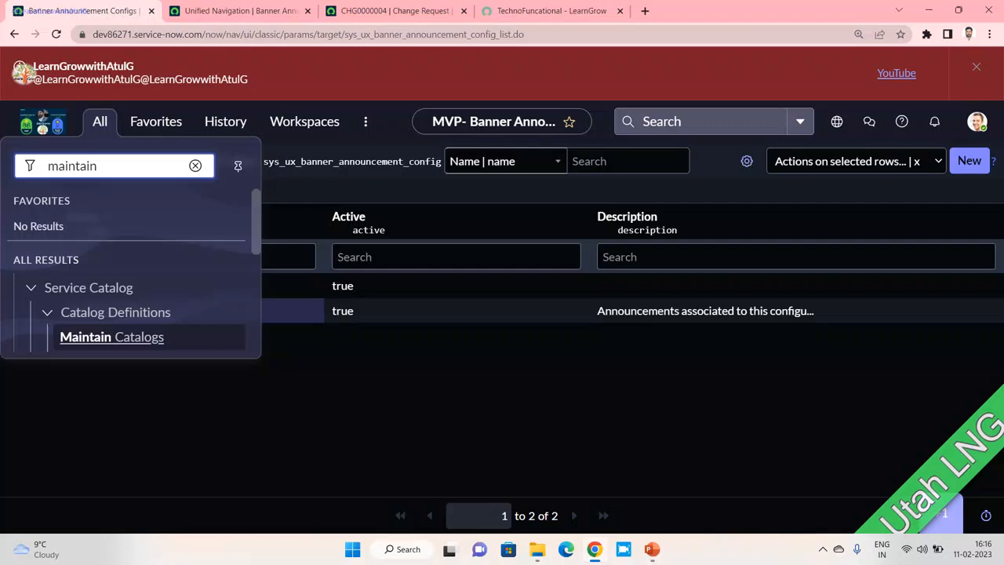
scroll(110, 337, "down", 3)
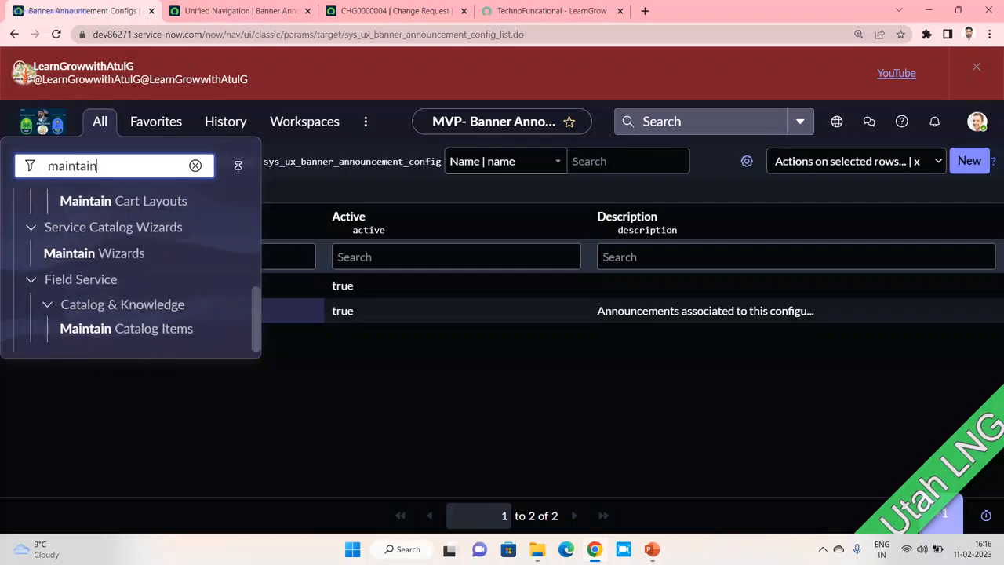
scroll(102, 240, "up", 1)
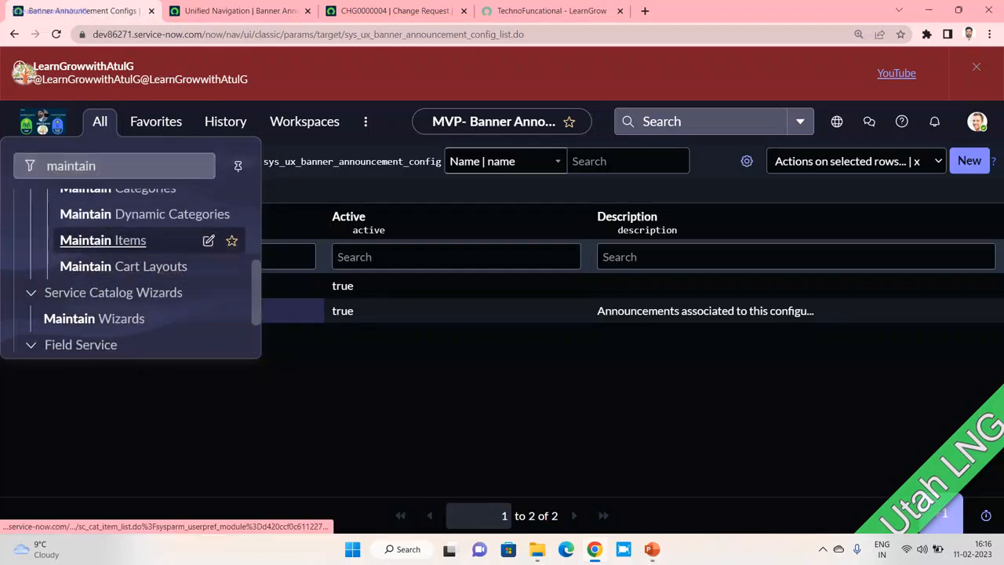
left_click(102, 240)
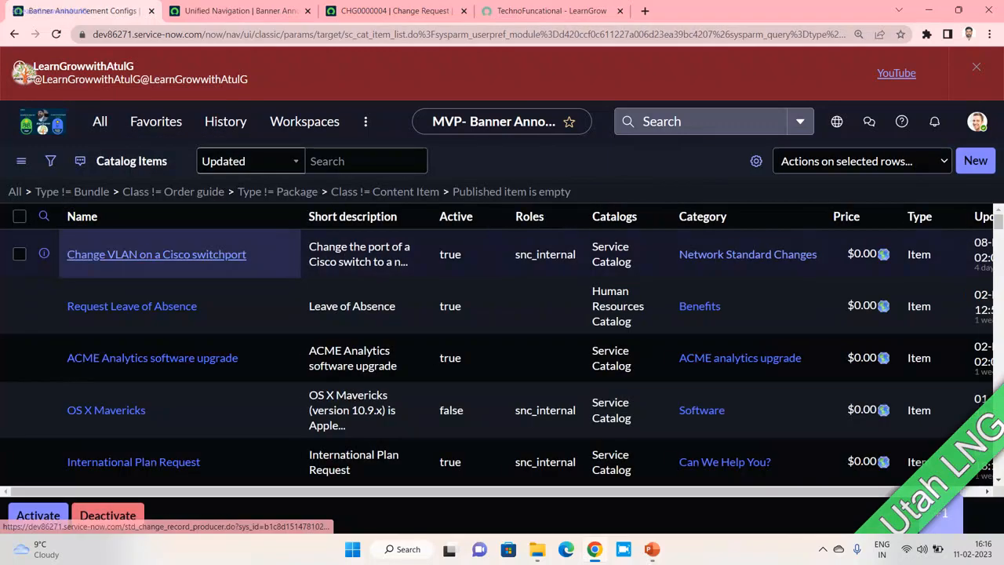
- Filter catalog item names by *Learn, then change the filter to *Fun
left_click(133, 259)
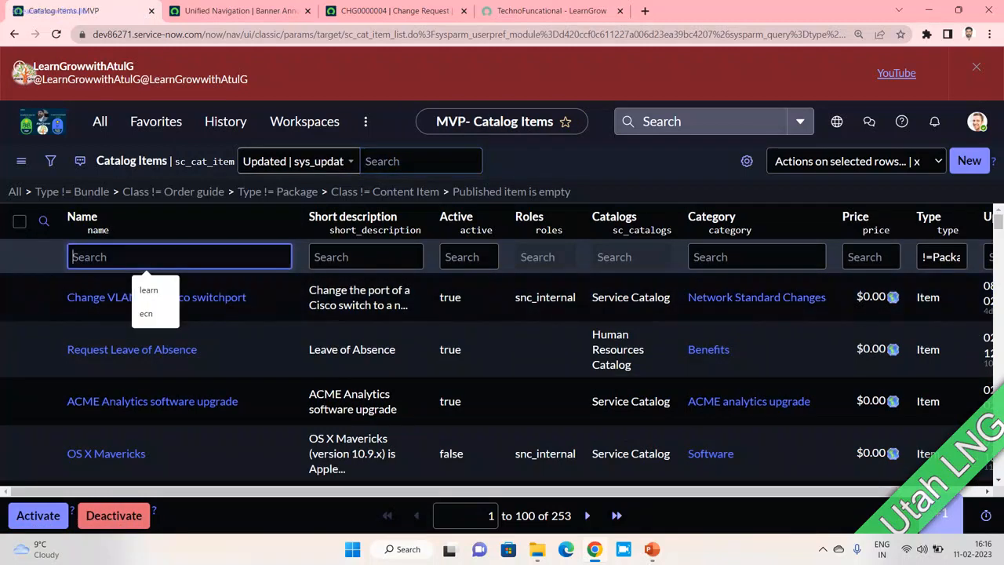
type("*Learn")
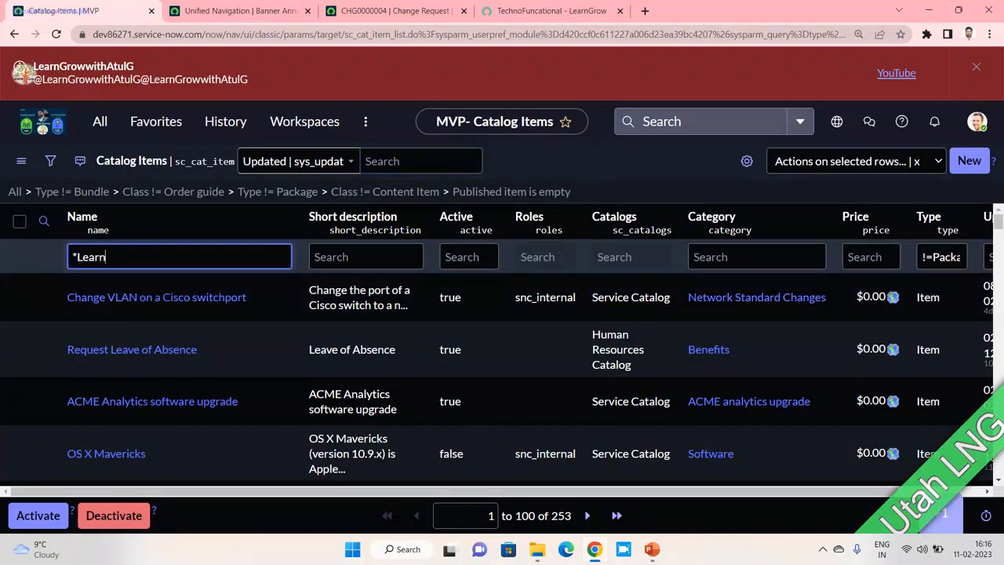
key("Return")
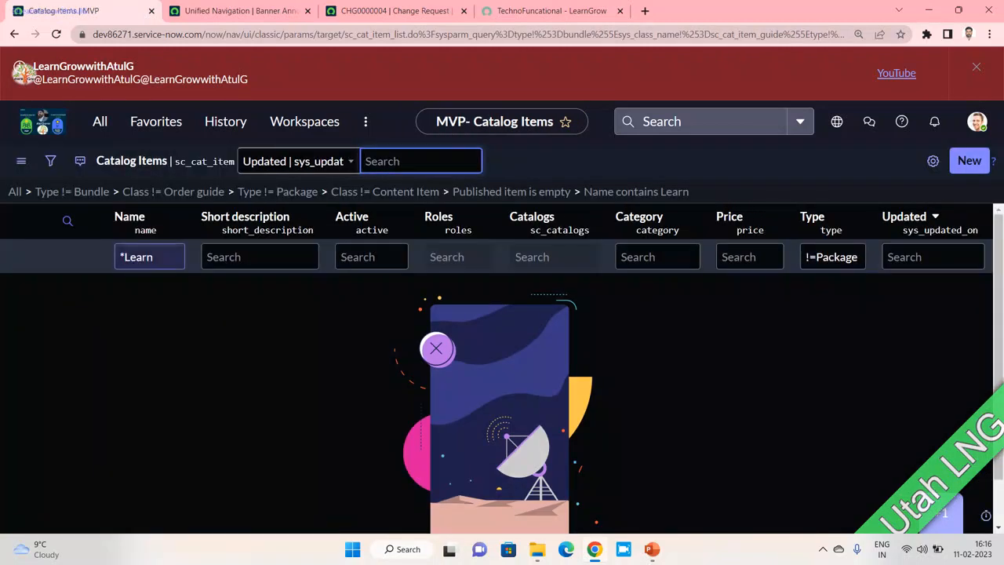
left_click(160, 257)
key("BackSpace")
key("BackSpace")
key("BackSpace")
key("BackSpace")
key("BackSpace")
type("Fun")
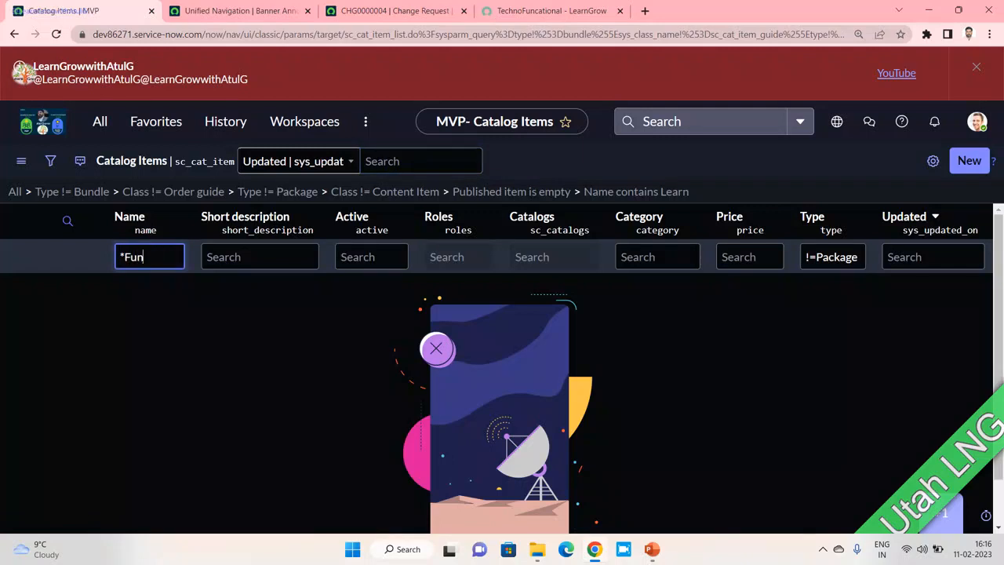
key("Return")
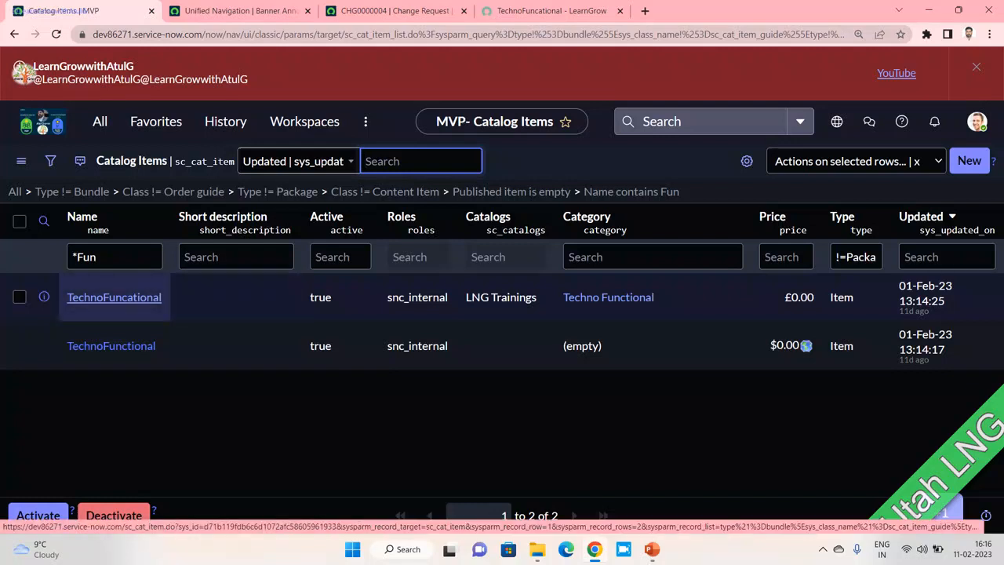
- Open the TechnoFuncational item and scroll to its variables: usrer, user, Qualifcation Test
left_click(114, 298)
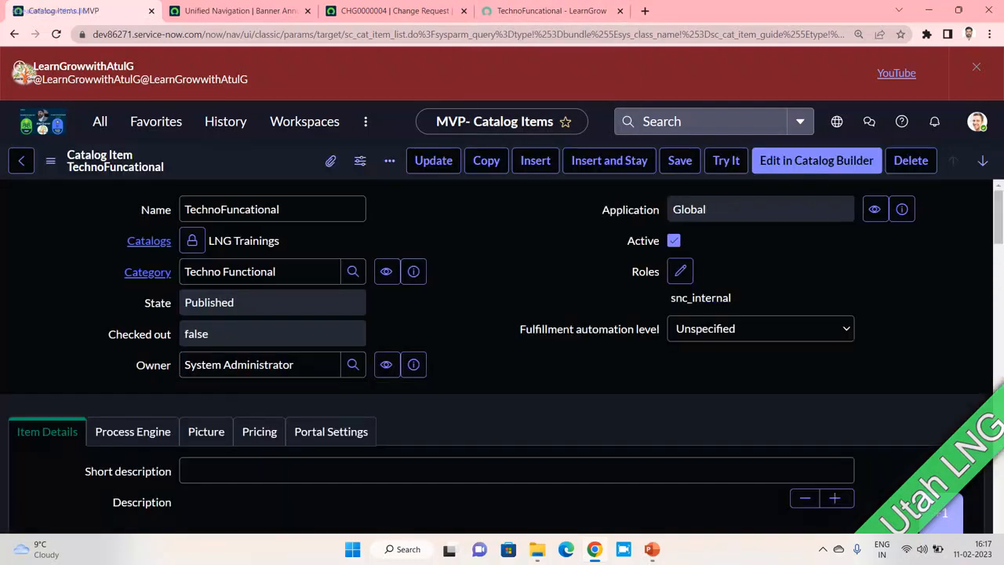
scroll(502, 356, "down", 3)
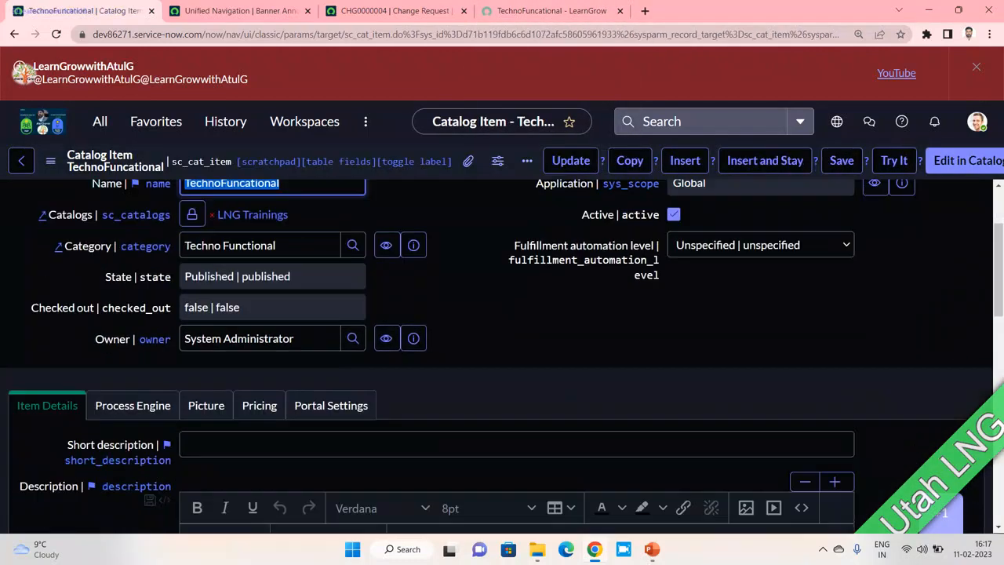
scroll(502, 356, "down", 5)
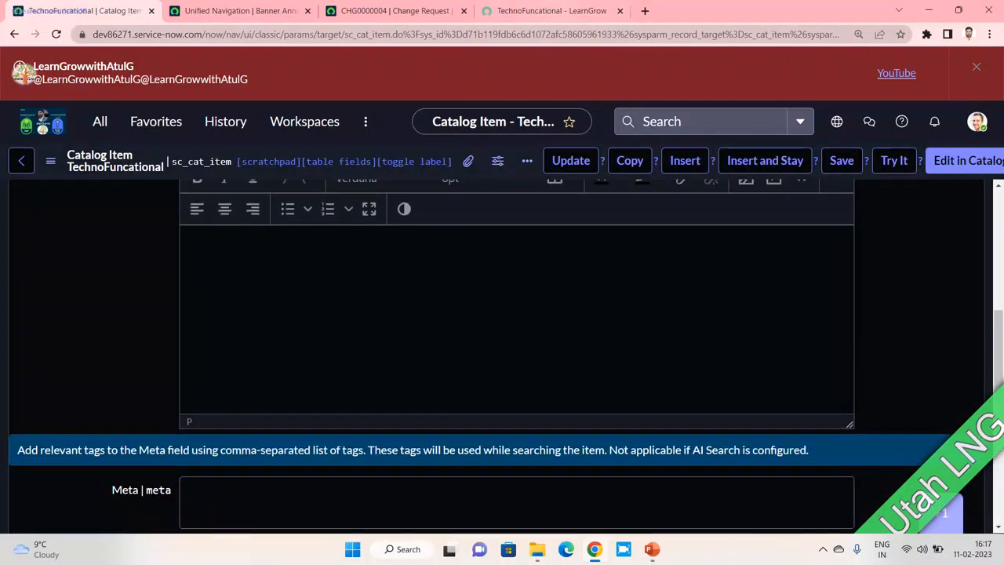
left_click(551, 10)
left_click(78, 10)
scroll(501, 356, "down", 5)
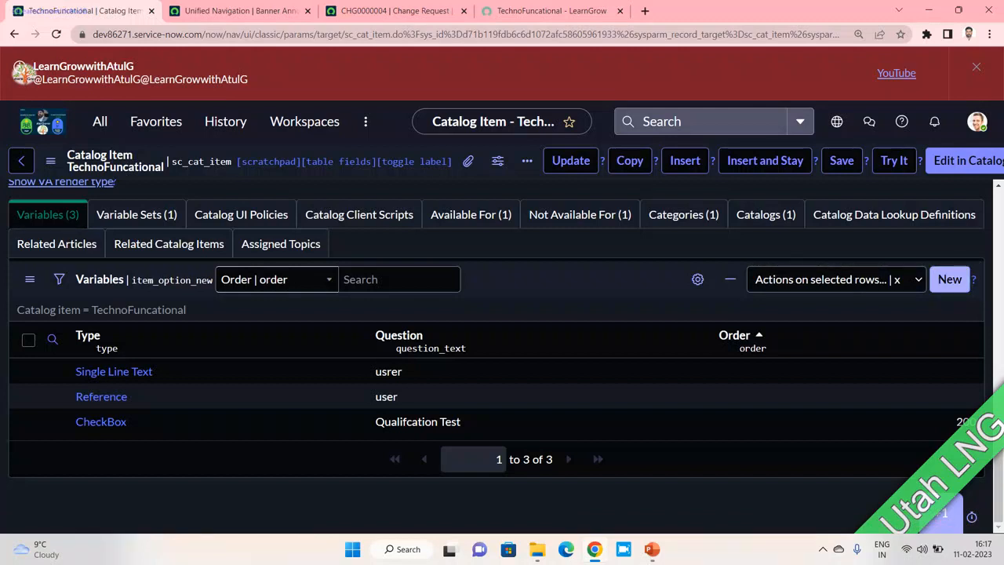
- Start a new variable of type Reference with order 10
left_click(949, 279)
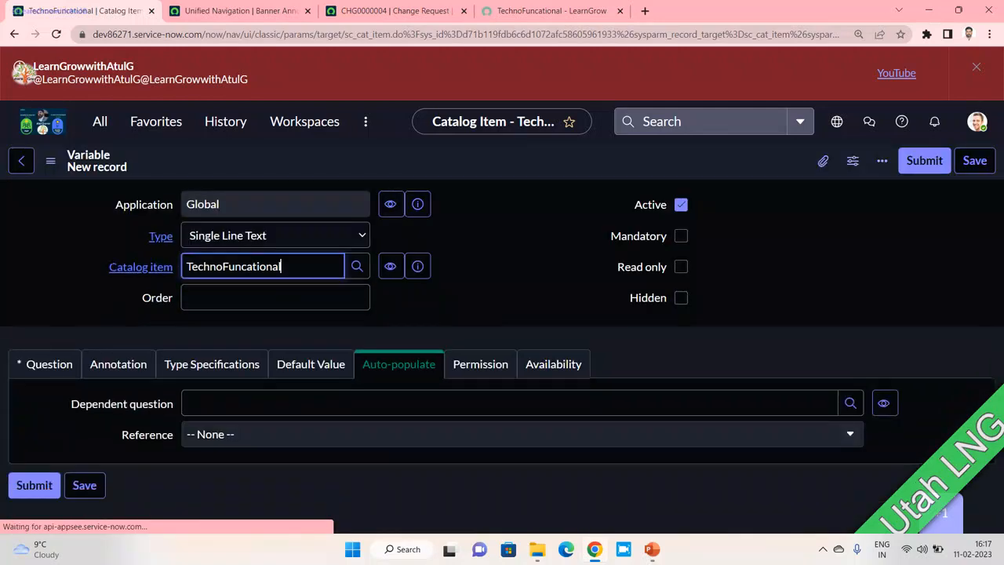
left_click(314, 235)
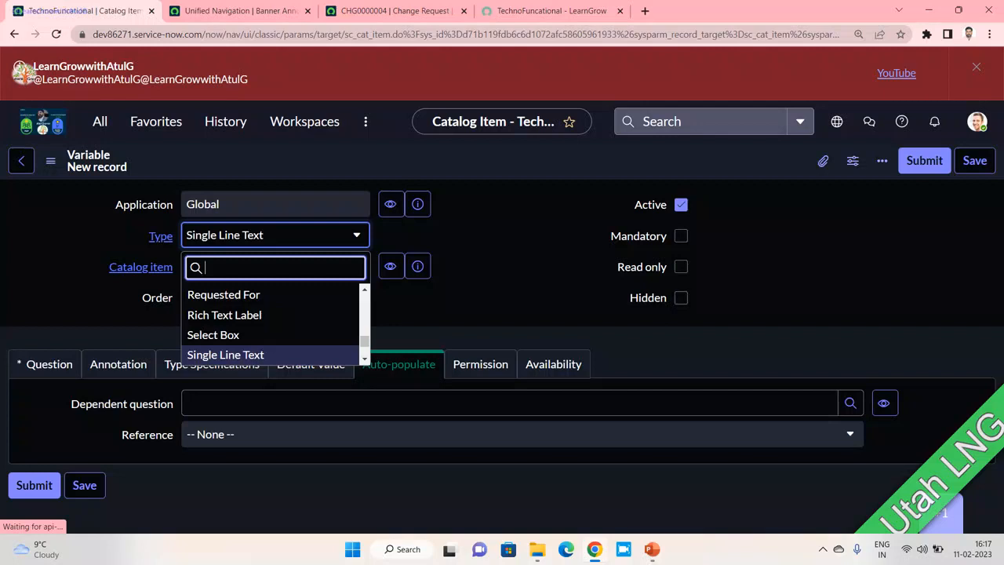
type("refe")
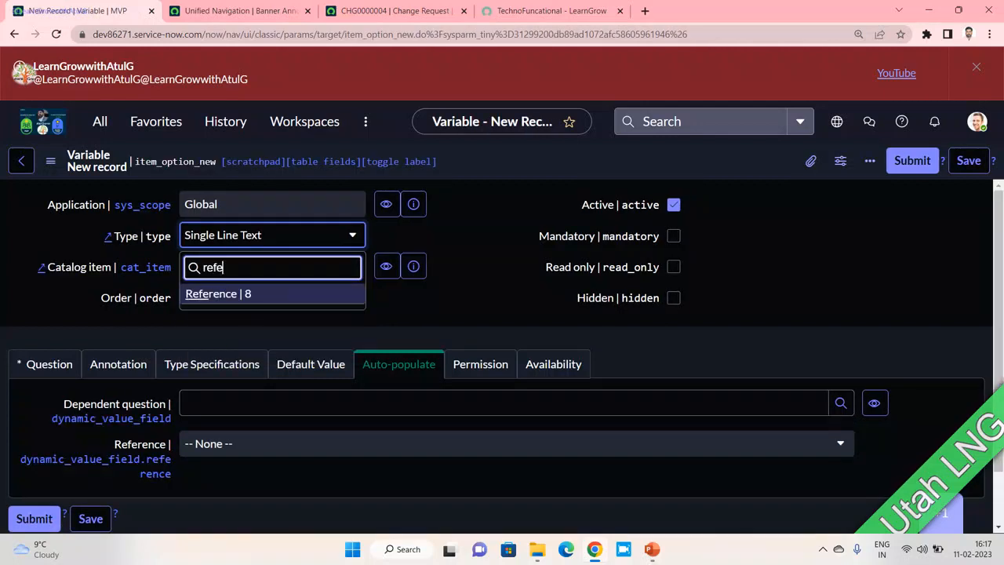
key("Return")
left_click(284, 298)
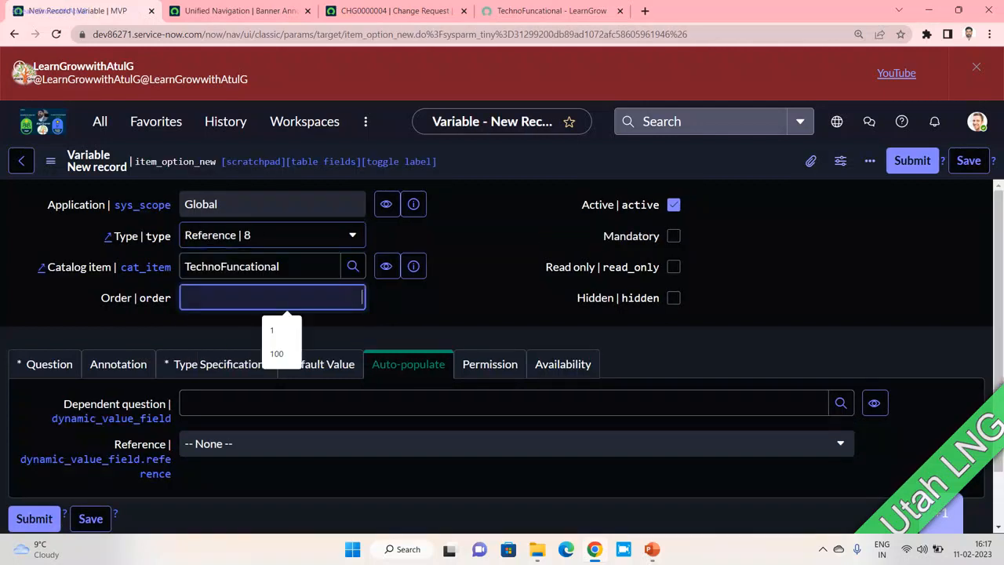
type("10")
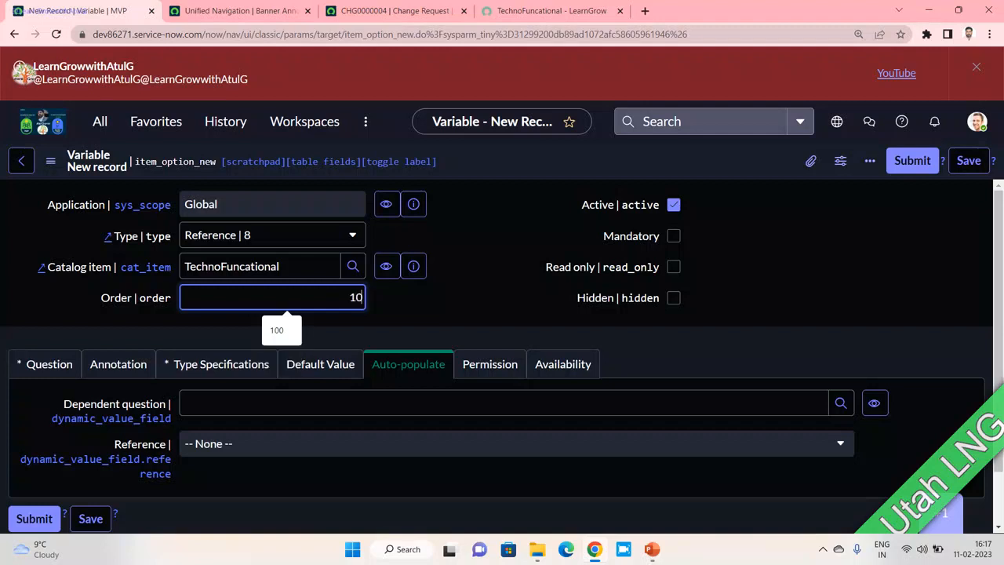
left_click(470, 292)
- Set the question to User Name and copy it into the variable name
scroll(263, 271, "down", 2)
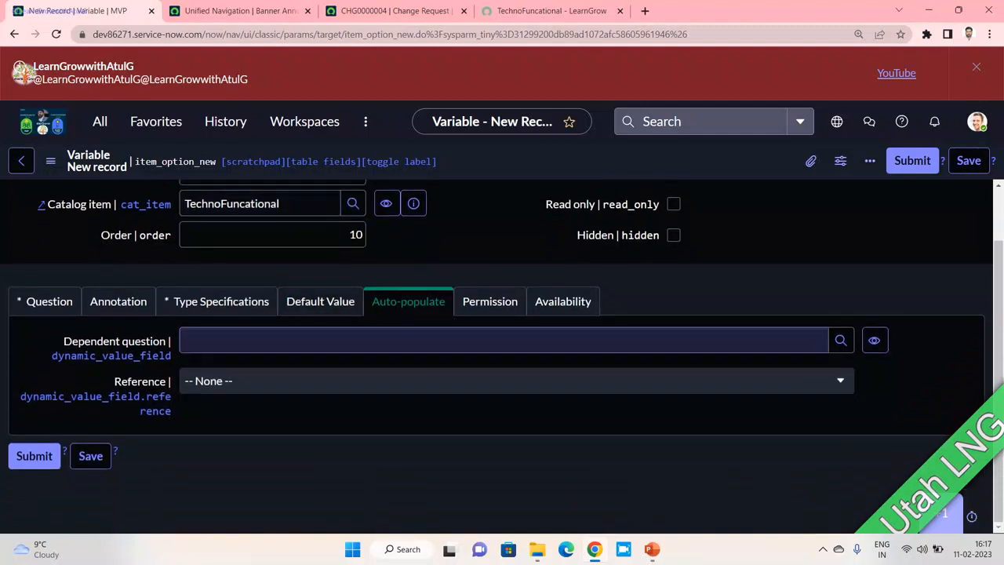
left_click(45, 301)
left_click(263, 382)
type("Usera")
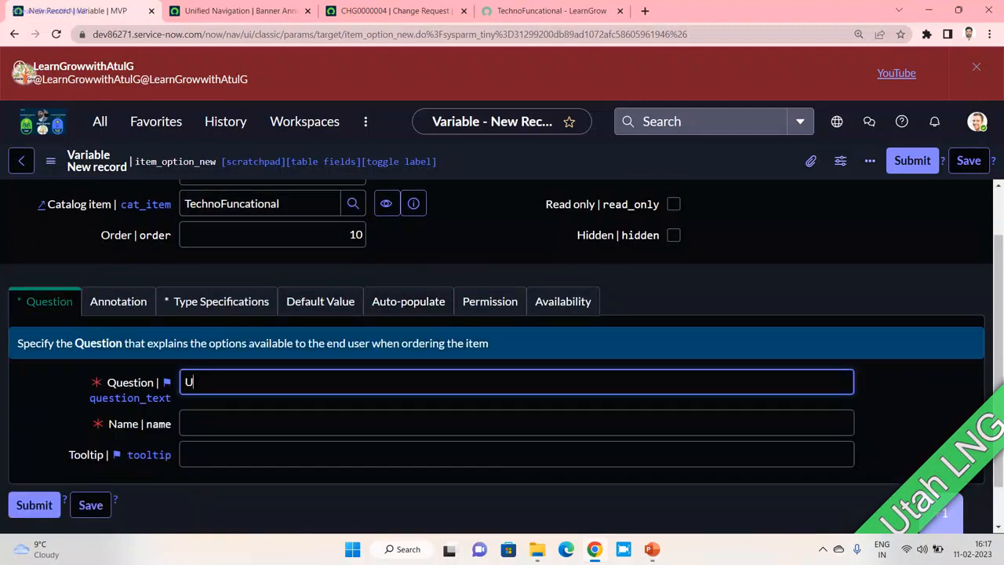
key("BackSpace")
key("BackSpace")
type("Emaiu")
key("BackSpace")
type("l id")
key("BackSpace")
key("BackSpace")
key("BackSpace")
key("BackSpace")
key("BackSpace")
key("BackSpace")
key("BackSpace")
key("BackSpace")
type("Name")
key("ctrl+a")
key("ctrl+c")
key("Tab")
key("ctrl+v")
key("Tab")
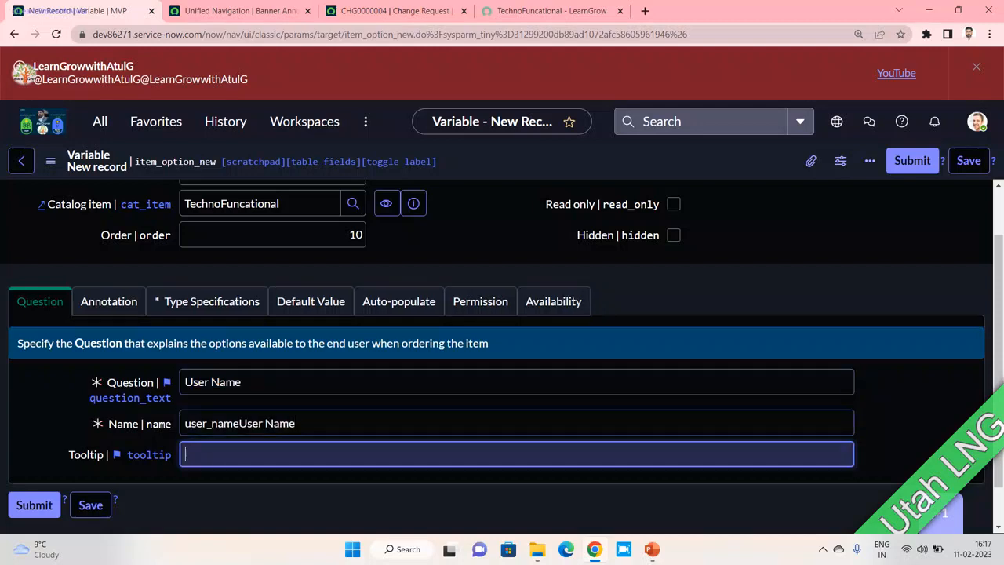
- Set the reference table to User [sys_user], then glance at Auto-populate settings
left_click(211, 301)
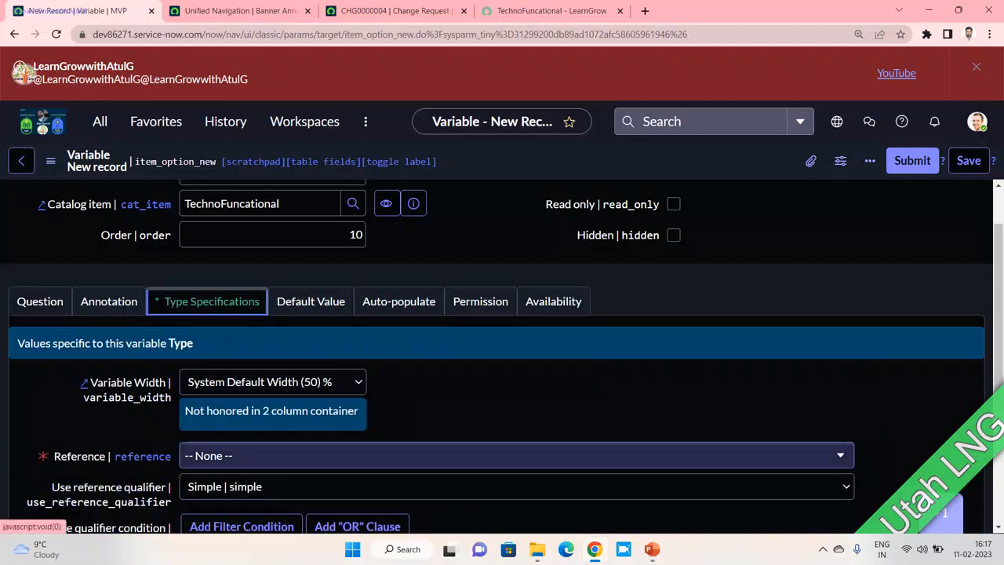
left_click(516, 455)
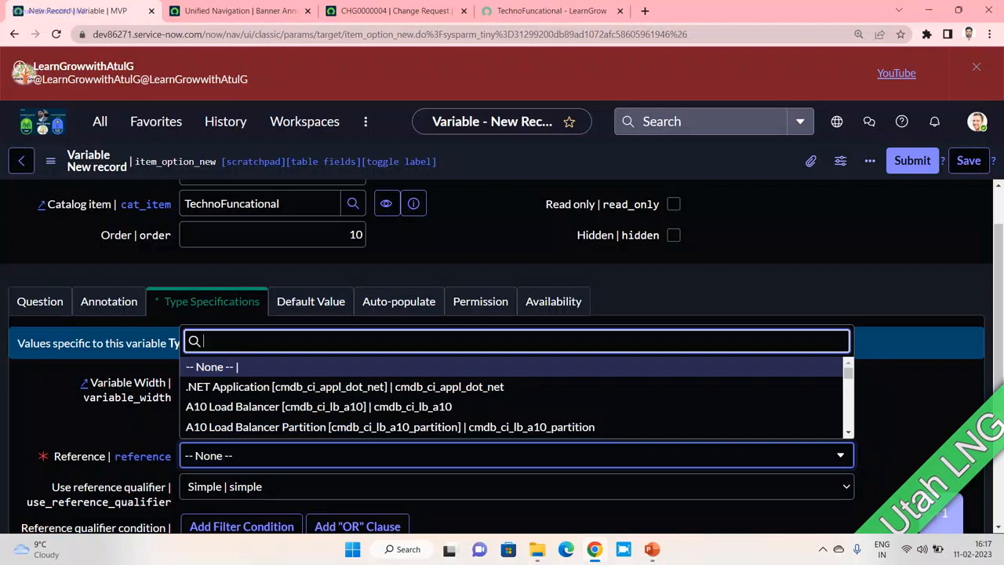
type("sys_")
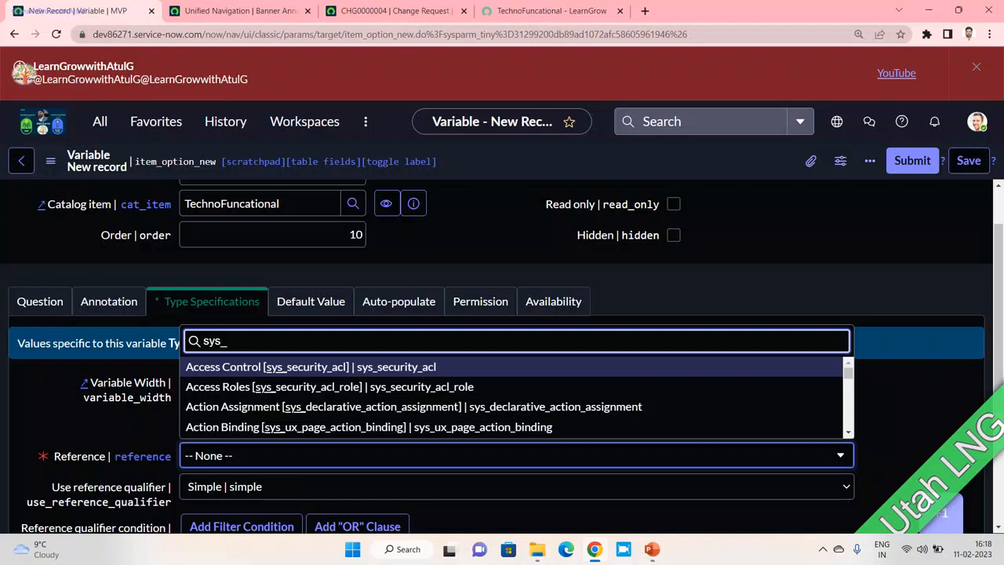
type("user")
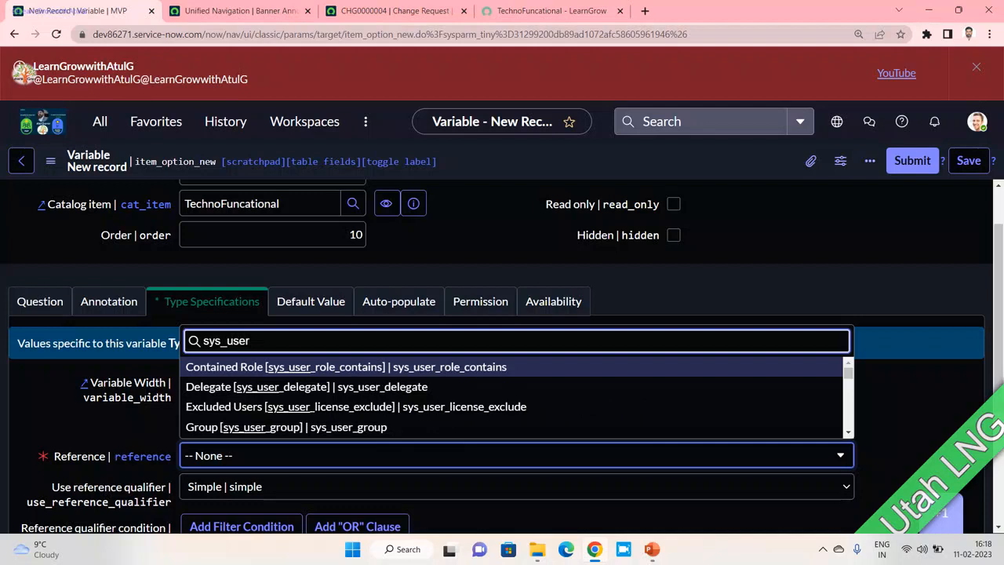
scroll(514, 368, "down", 1)
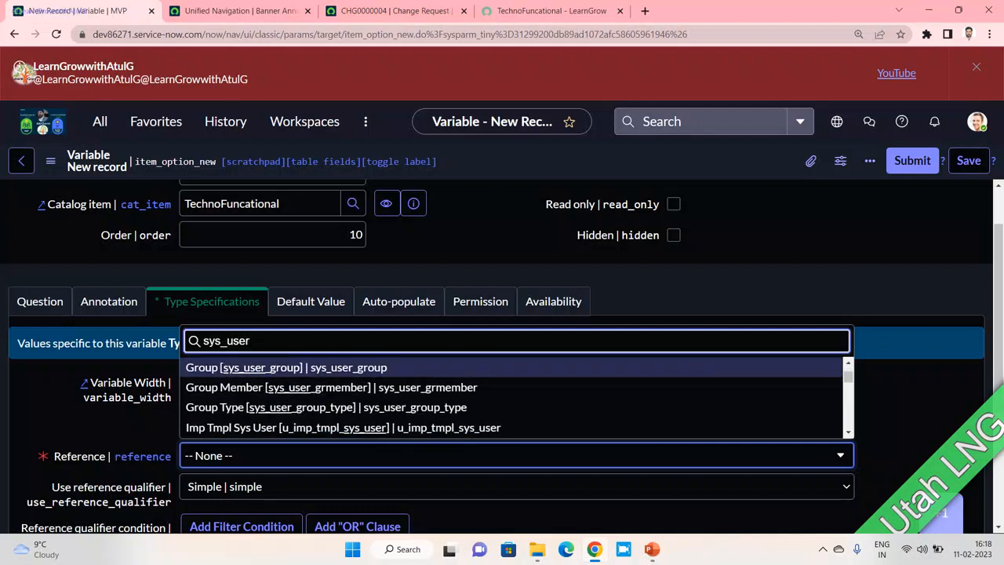
scroll(514, 396, "down", 1)
scroll(513, 396, "down", 3)
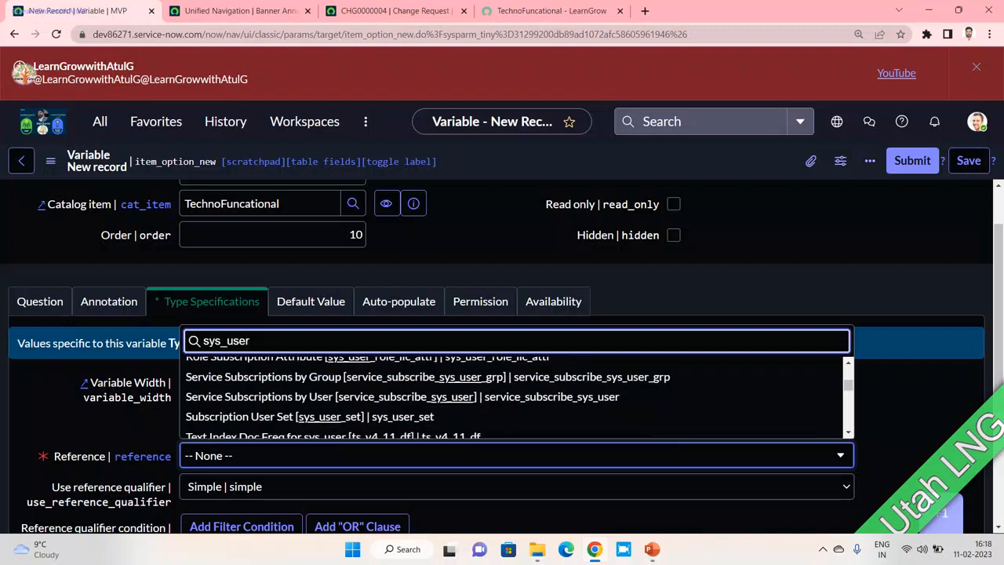
scroll(514, 377, "up", 1)
scroll(514, 393, "down", 4)
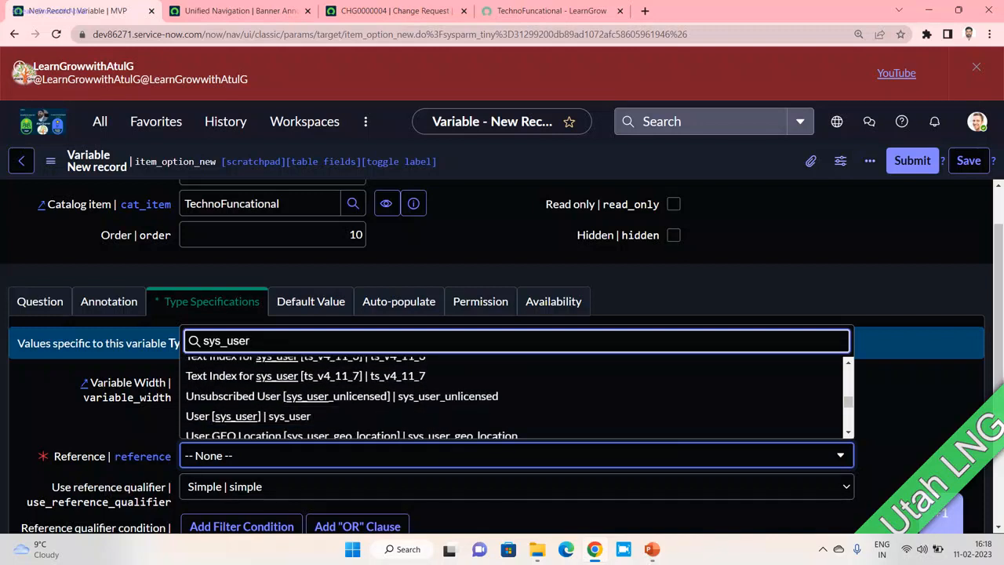
left_click(514, 415)
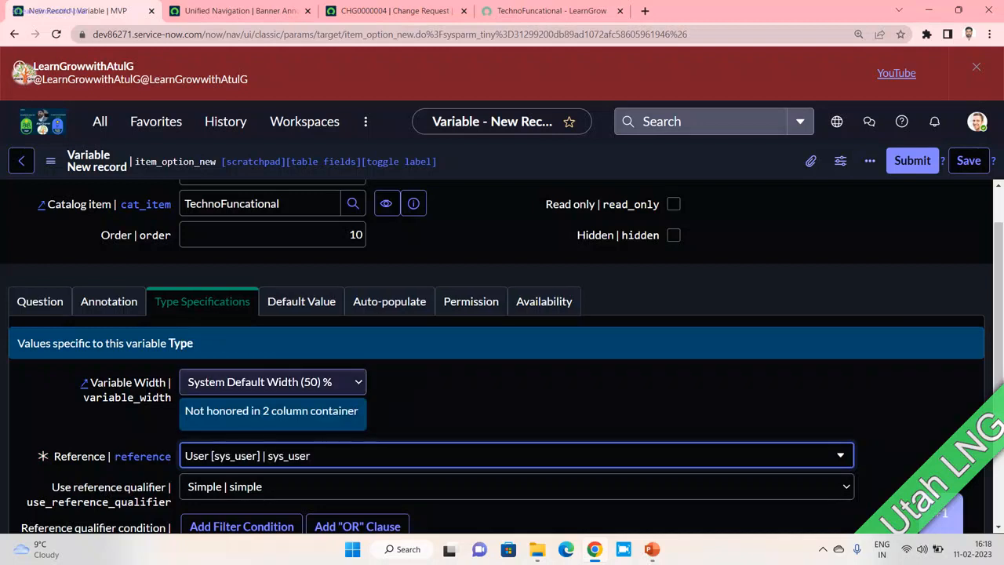
left_click(389, 302)
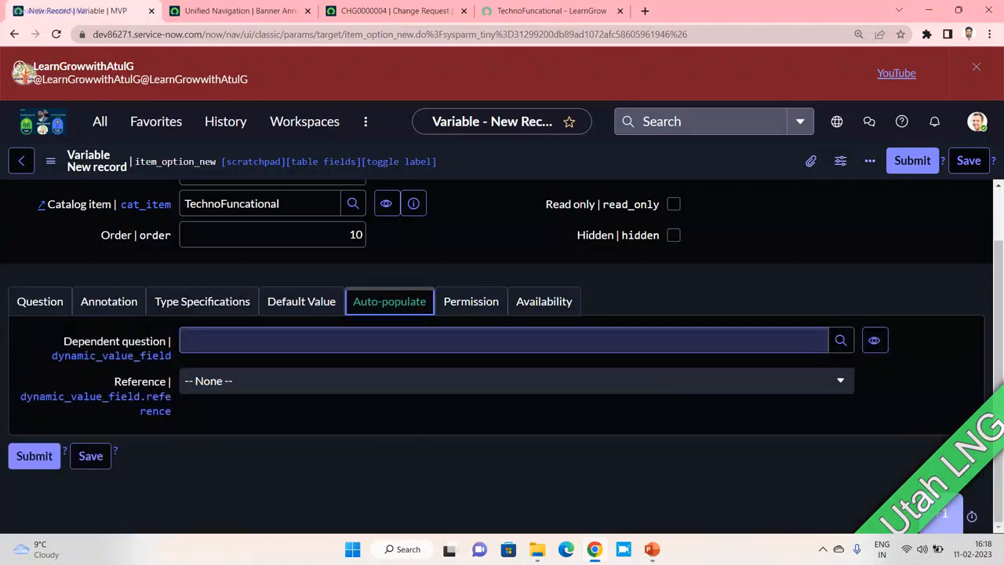
scroll(502, 337, "up", 1)
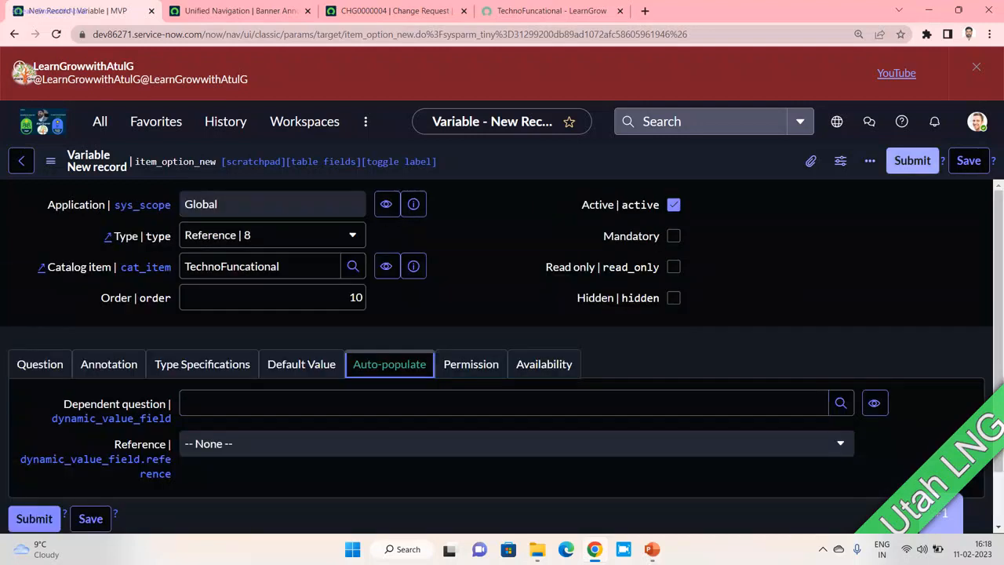
left_click(40, 364)
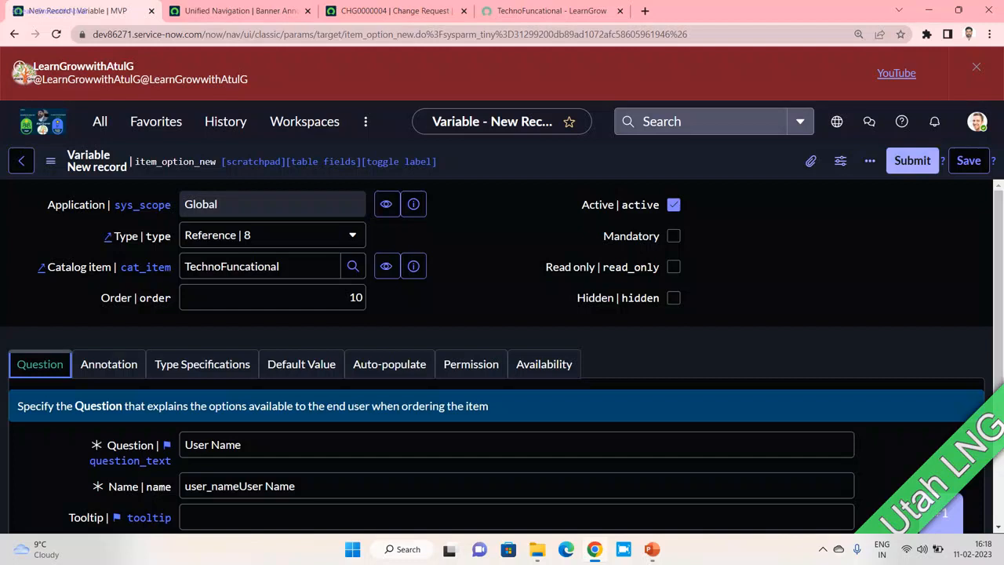
- Correct the variable name to user_name and the question to UserName, then resubmit
left_click(912, 161)
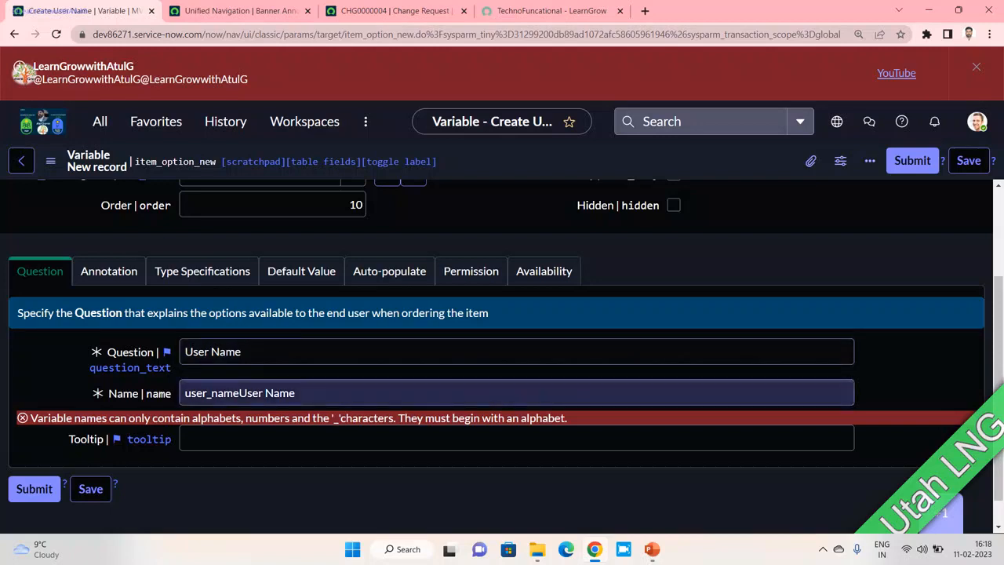
double_click(269, 393)
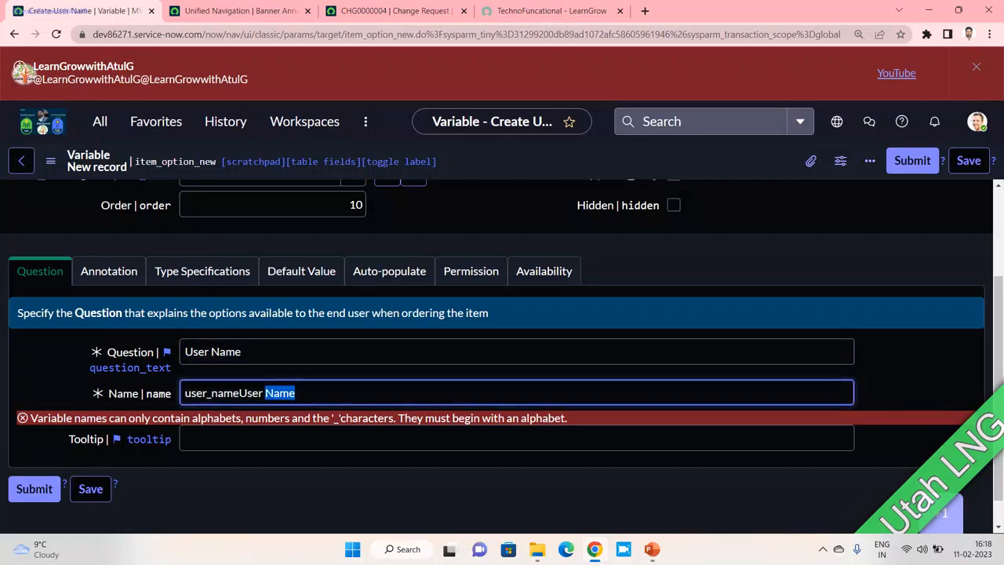
key("BackSpace")
key("BackSpace")
key("BackSpace")
key("BackSpace")
key("BackSpace")
key("BackSpace")
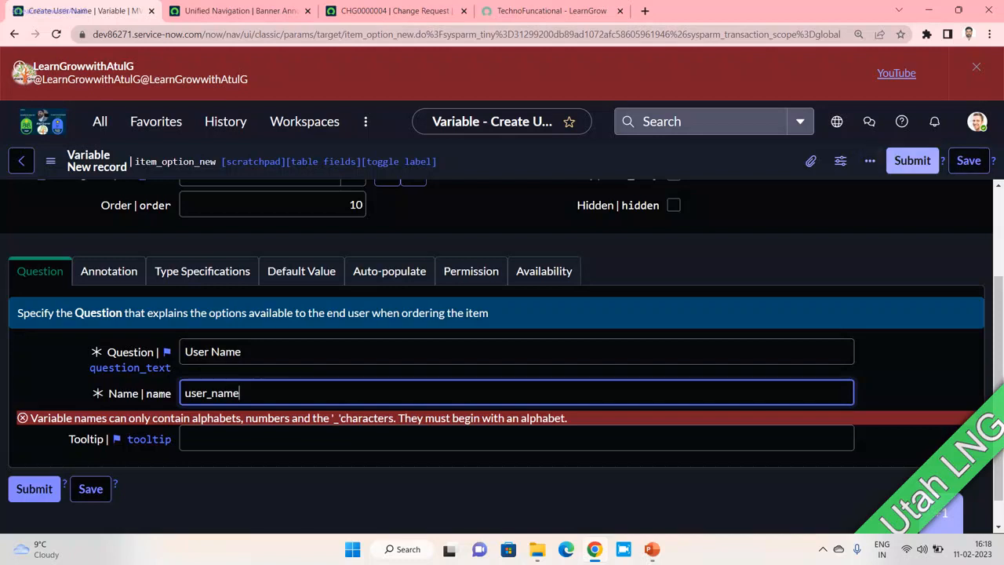
left_click(210, 352)
key("BackSpace")
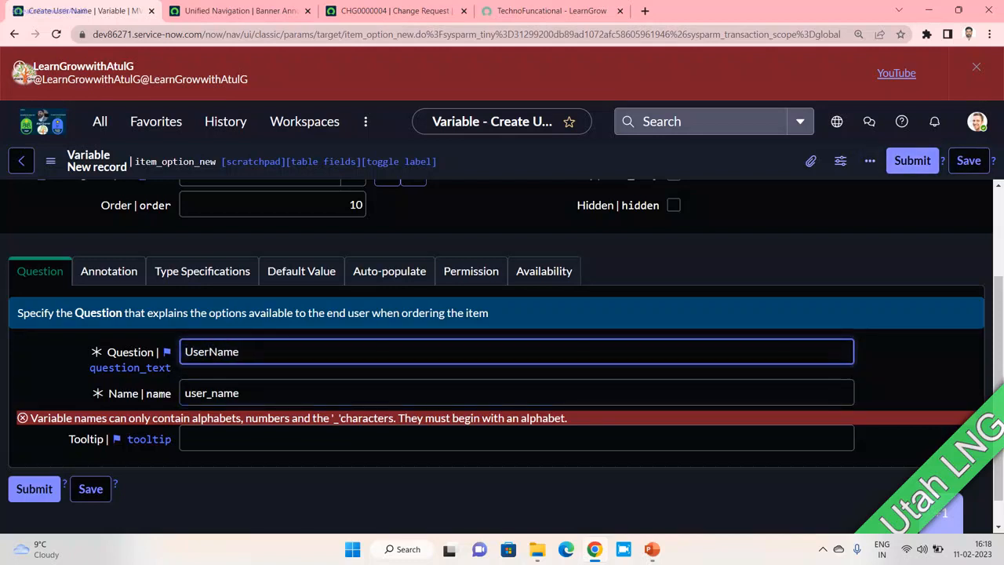
left_click(913, 161)
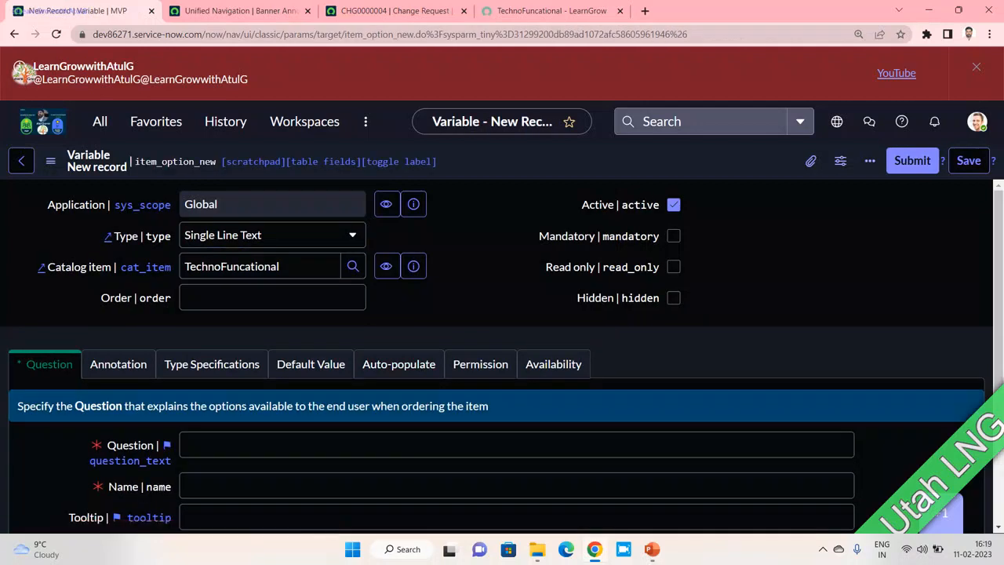
- Enter 'Department' as the variable's question so the name fills in
left_click(236, 445)
type("D")
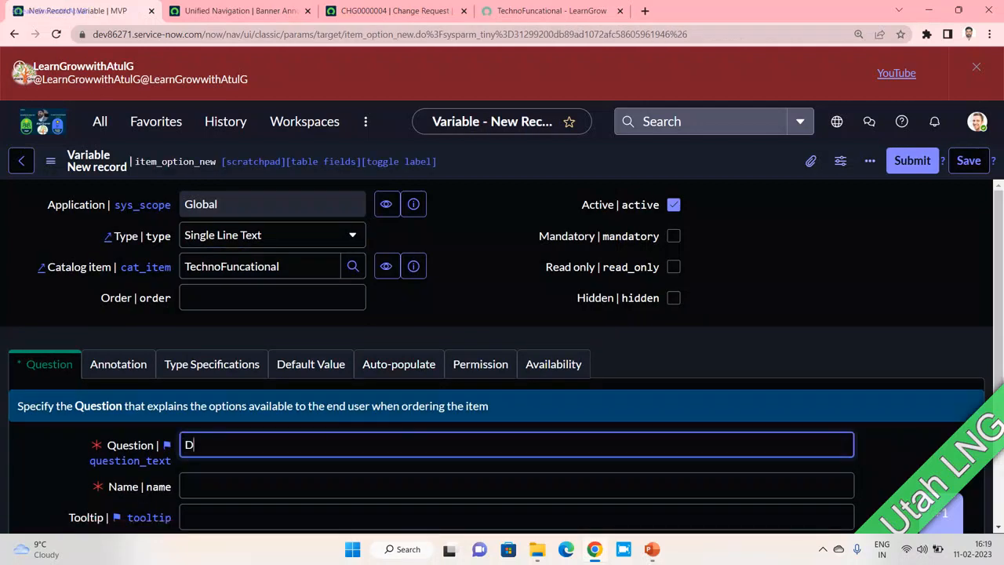
type("epartmanet")
key("BackSpace")
key("BackSpace")
key("BackSpace")
key("BackSpace")
type("ent")
key("Tab")
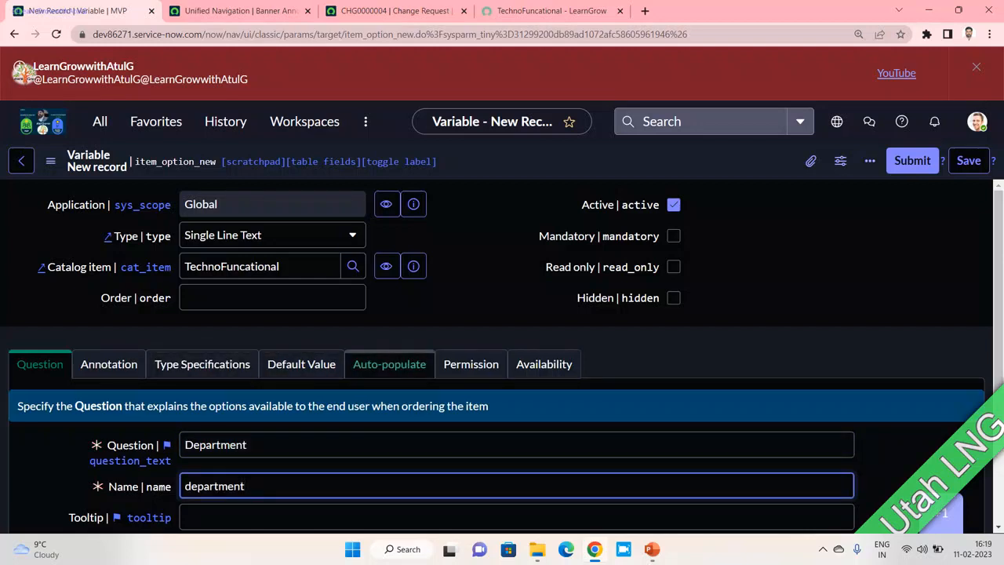
- Set order 20, make the variable read-only but not mandatory, and view Auto-populate settings
left_click(273, 298)
type("2")
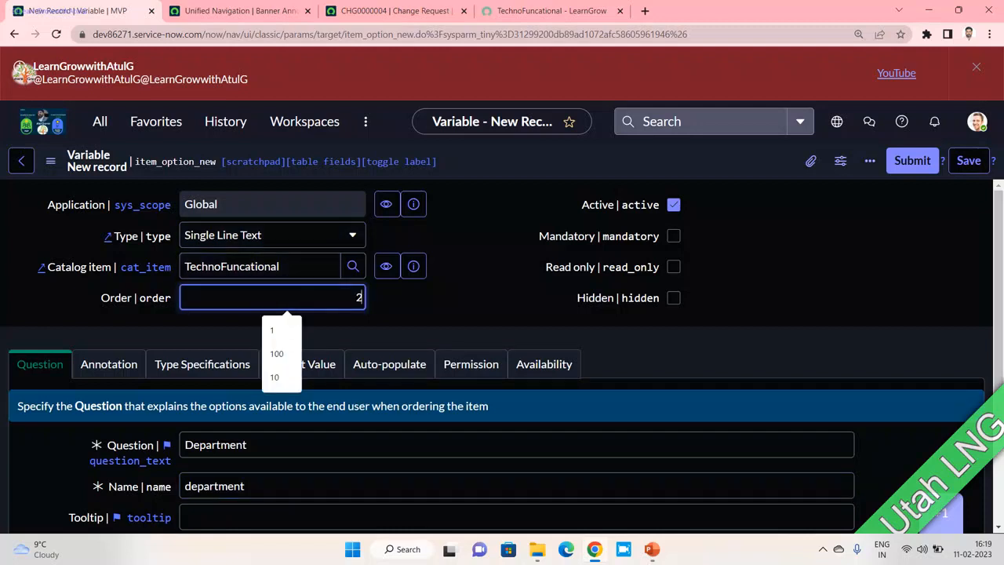
type("0")
left_click(674, 236)
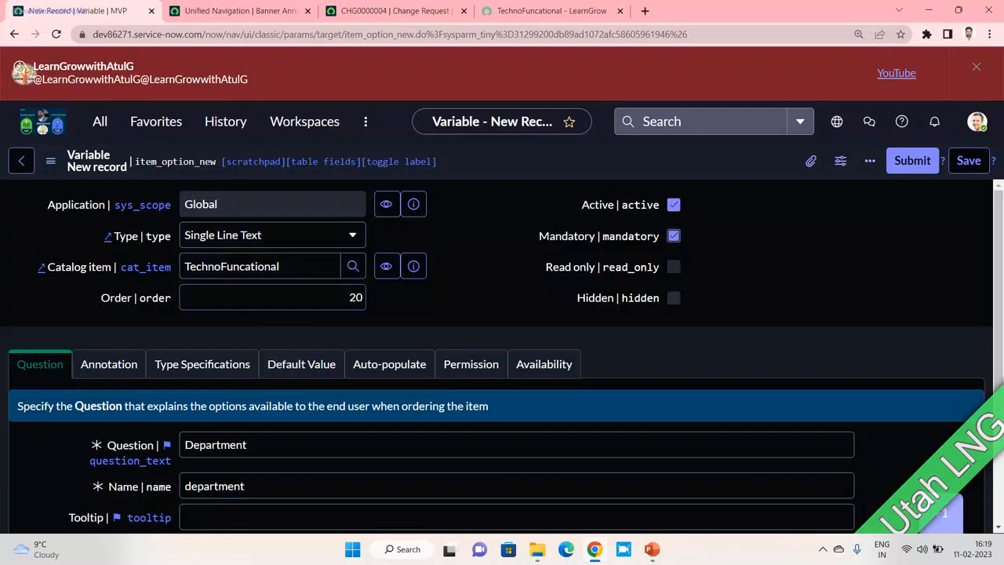
left_click(674, 236)
left_click(674, 267)
scroll(502, 356, "down", 3)
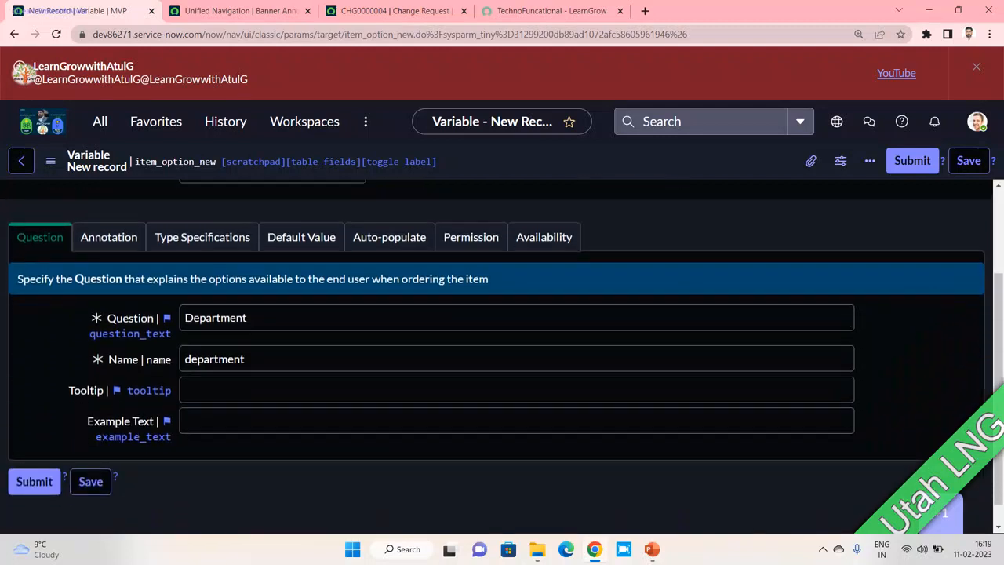
left_click(390, 234)
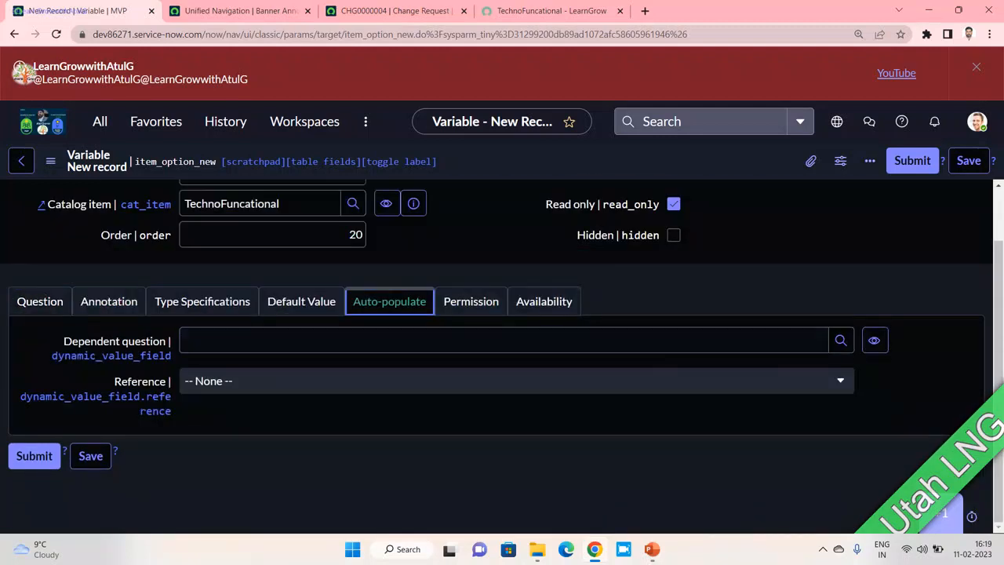
left_click_drag(102, 341, 166, 341)
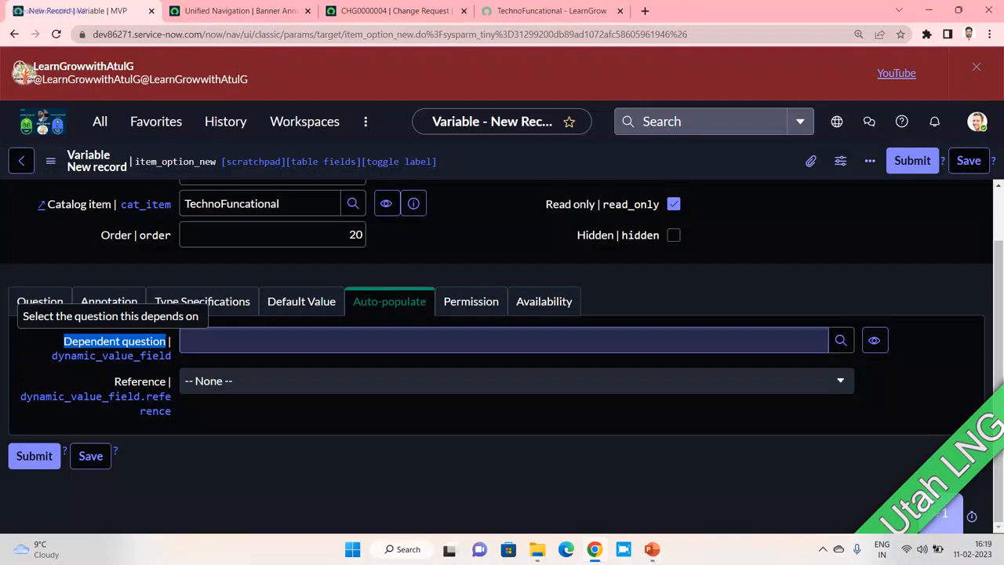
- Set the dependent question to UserName, leaving the reference table unchanged
left_click(330, 341)
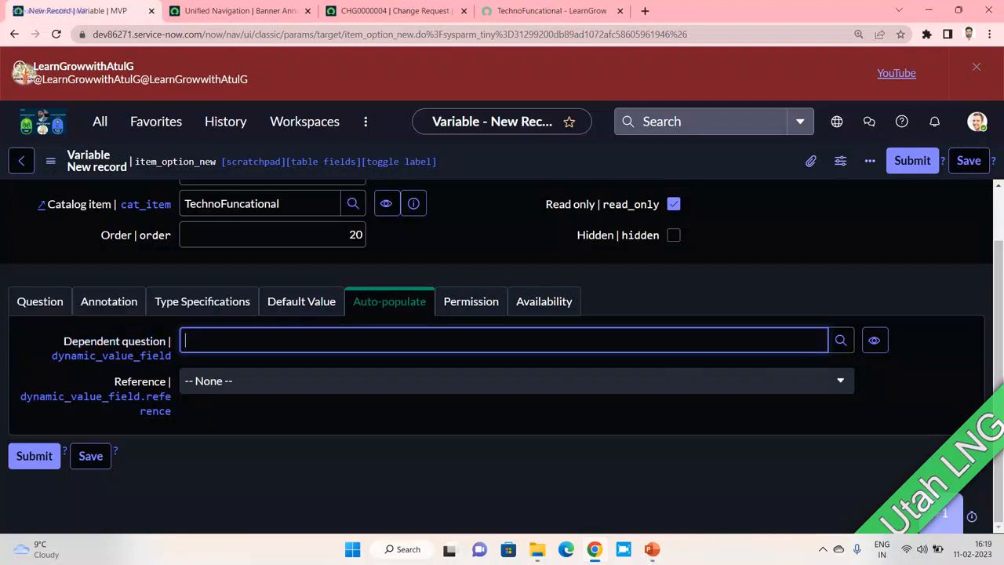
type("**")
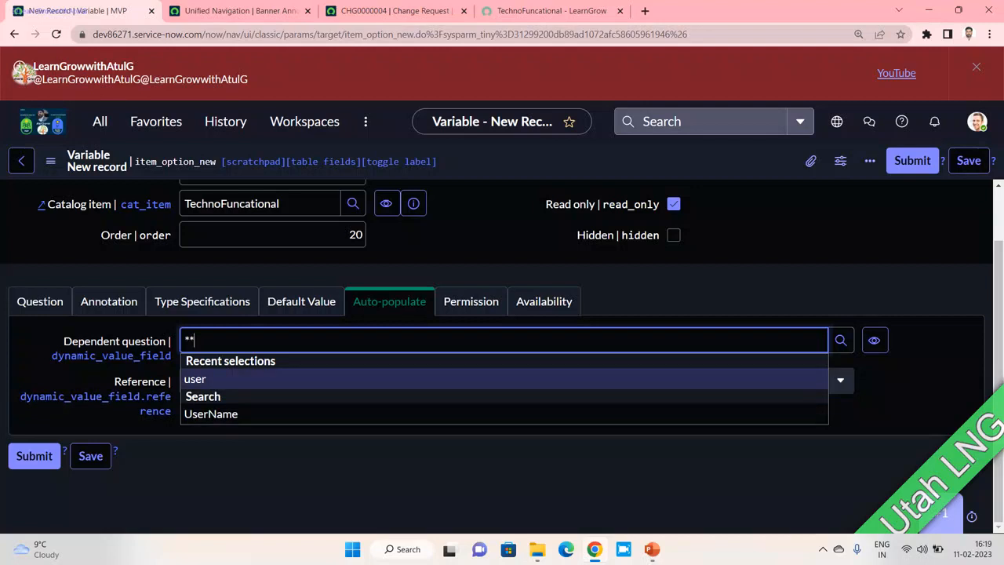
key("Down")
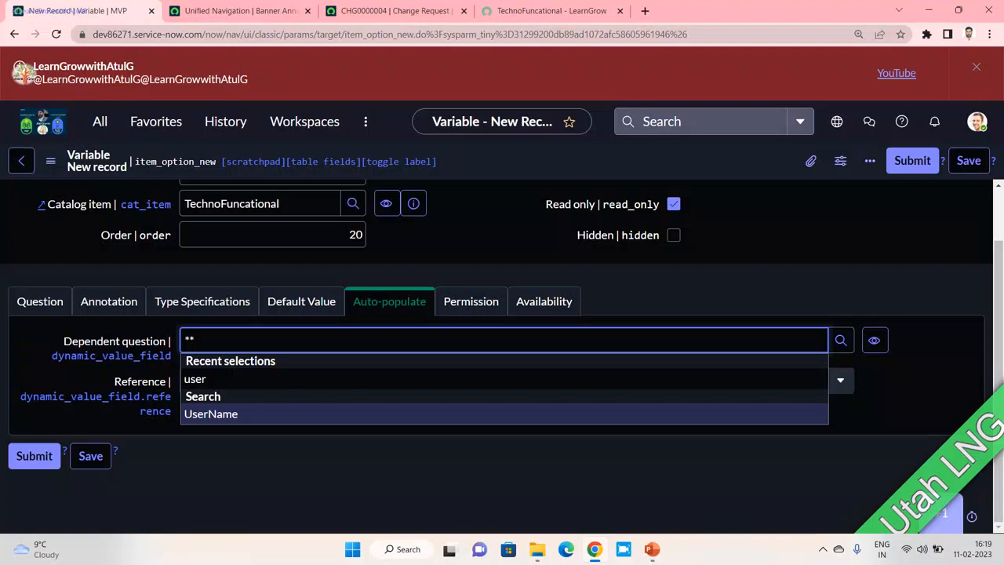
key("Return")
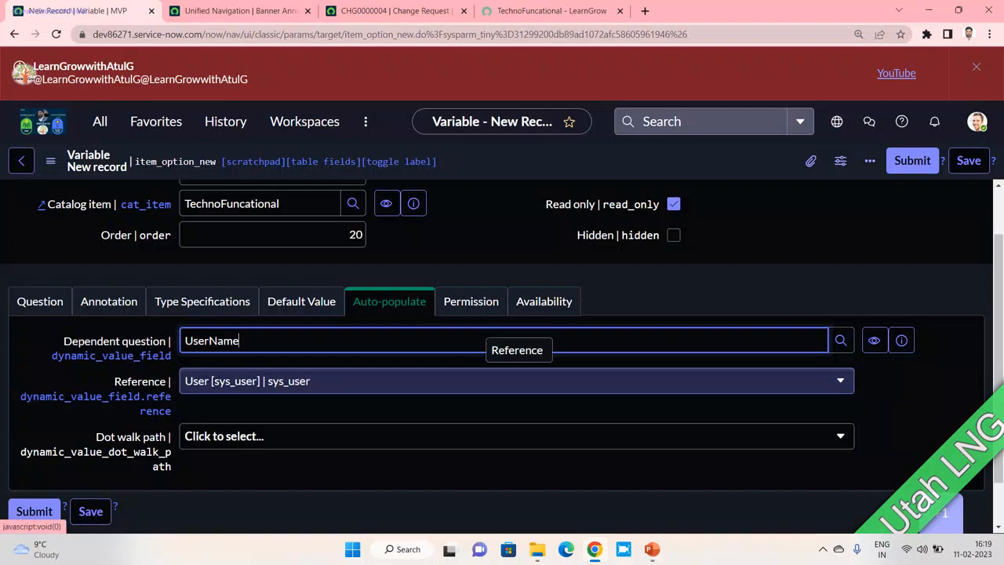
left_click(517, 381)
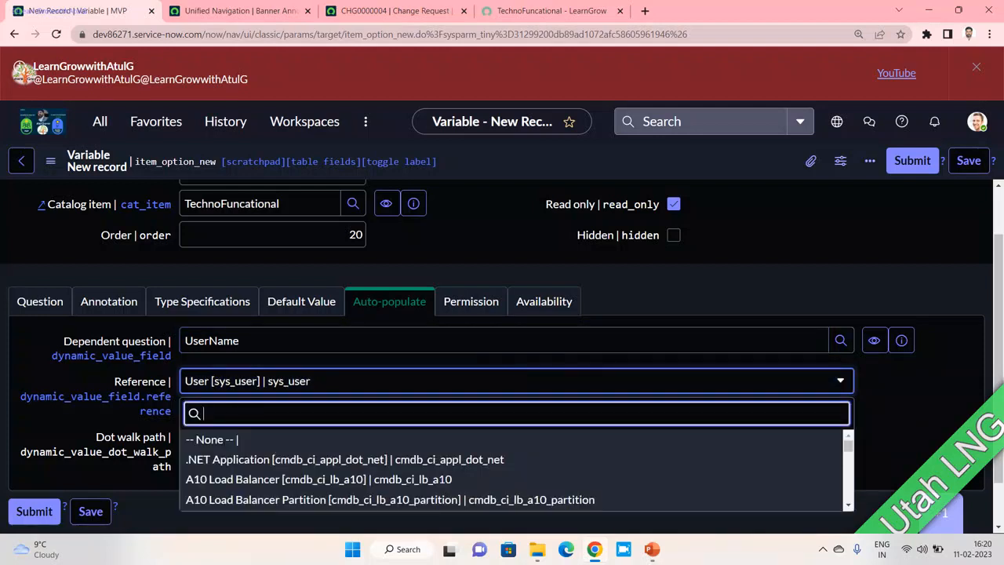
left_click(517, 381)
- Set the dot walk path to the user's Department field instead of Email
left_click(516, 436)
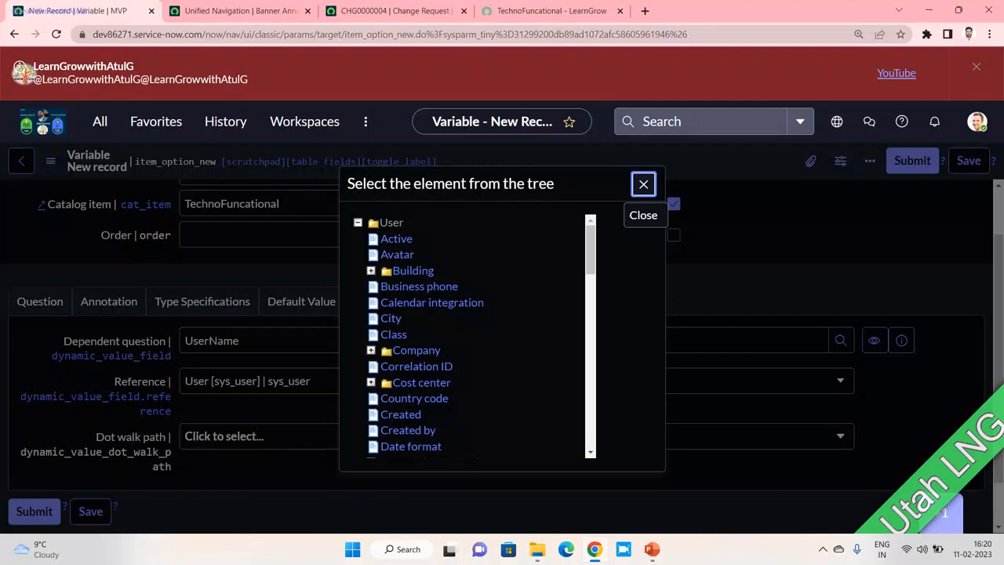
scroll(413, 314, "down", 3)
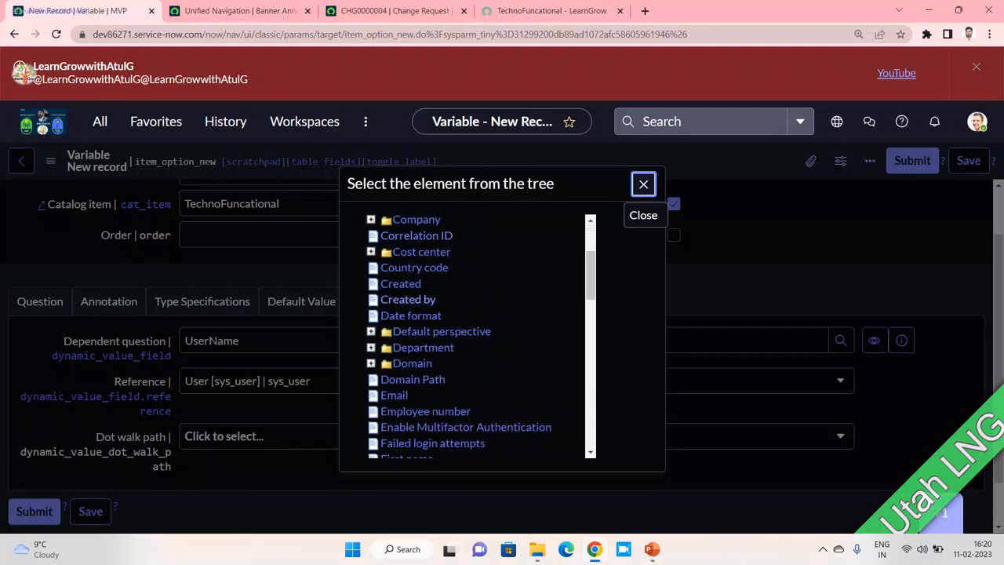
scroll(413, 314, "down", 2)
left_click(394, 329)
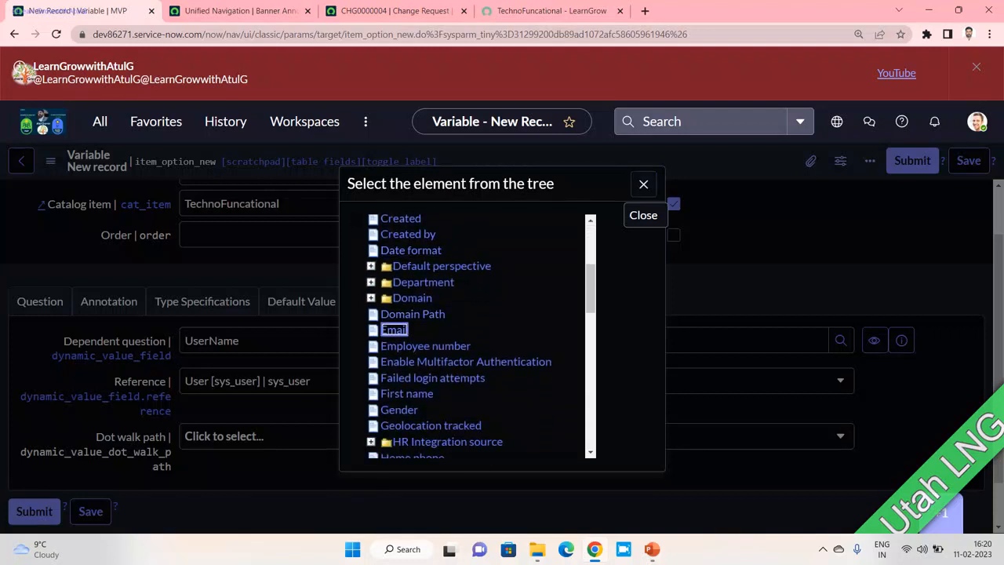
left_click(400, 436)
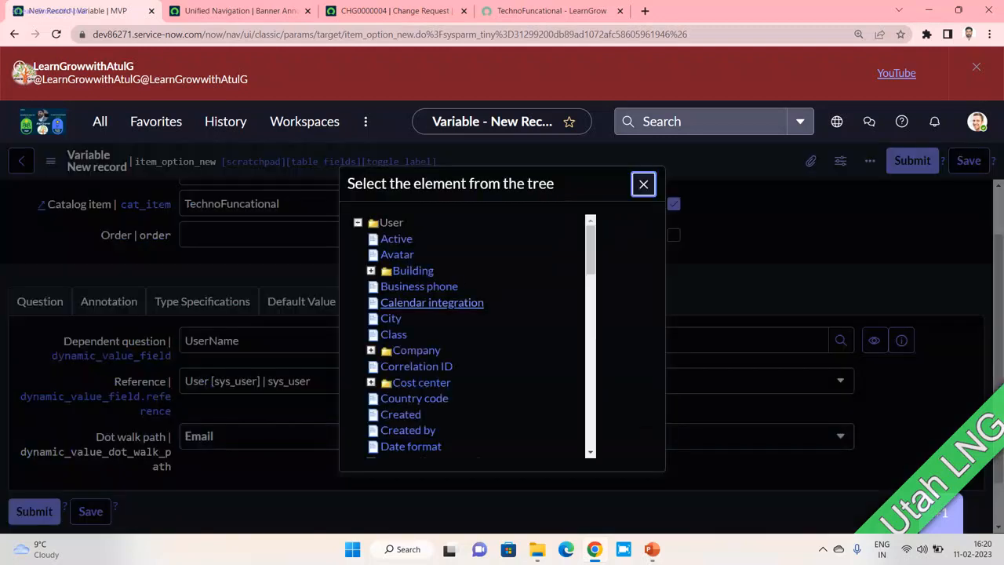
scroll(411, 315, "down", 2)
scroll(411, 315, "down", 2)
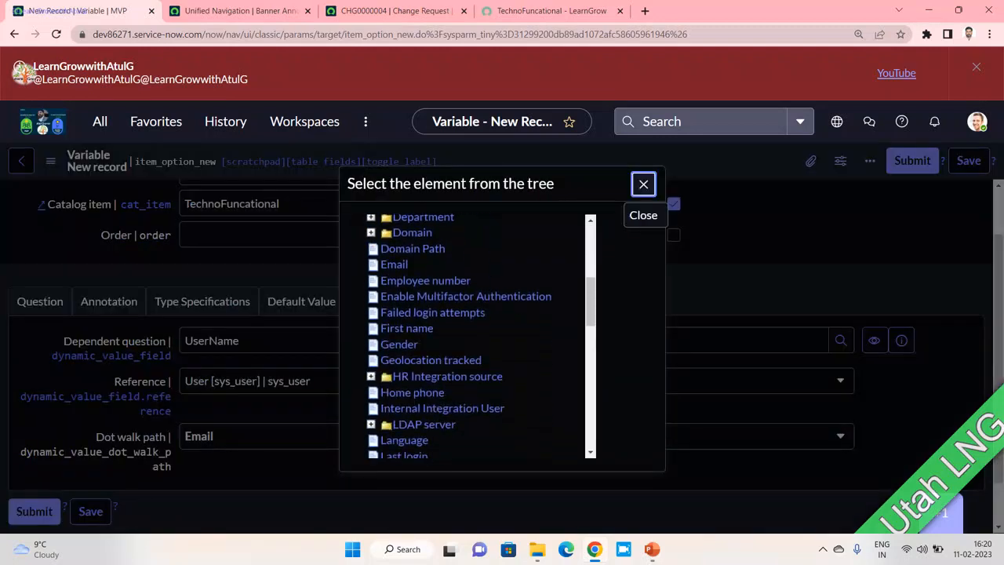
scroll(424, 336, "down", 5)
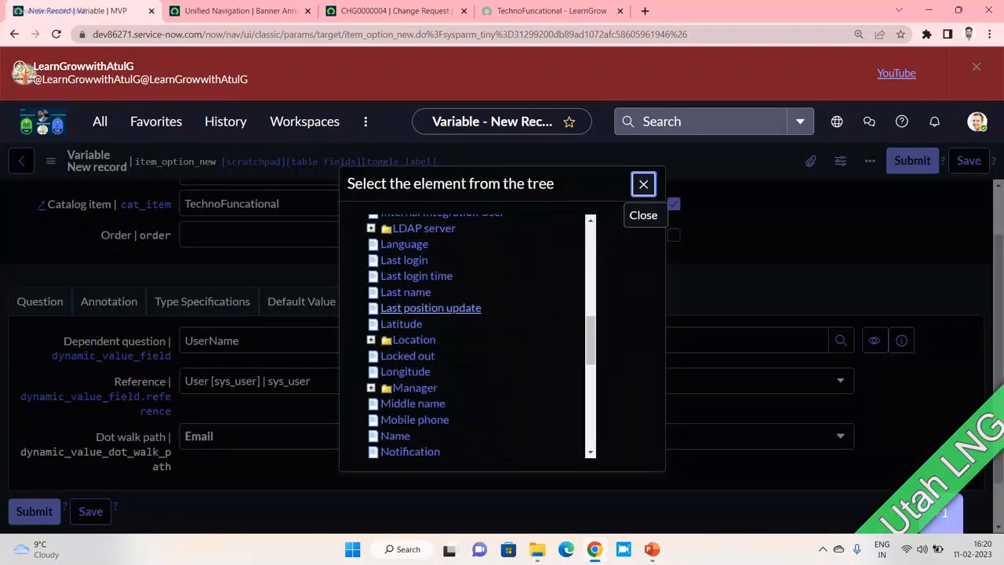
scroll(423, 284, "up", 6)
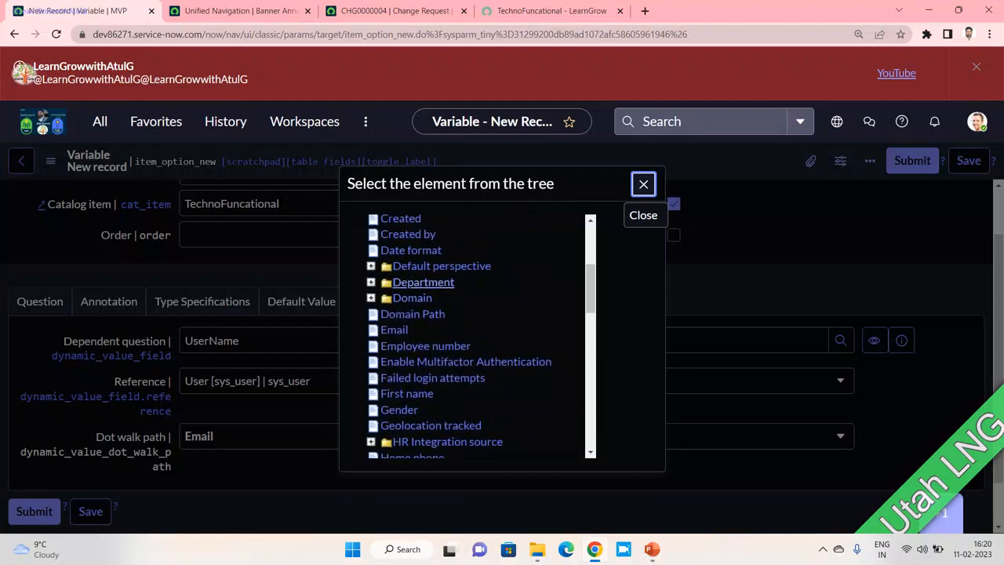
left_click(423, 283)
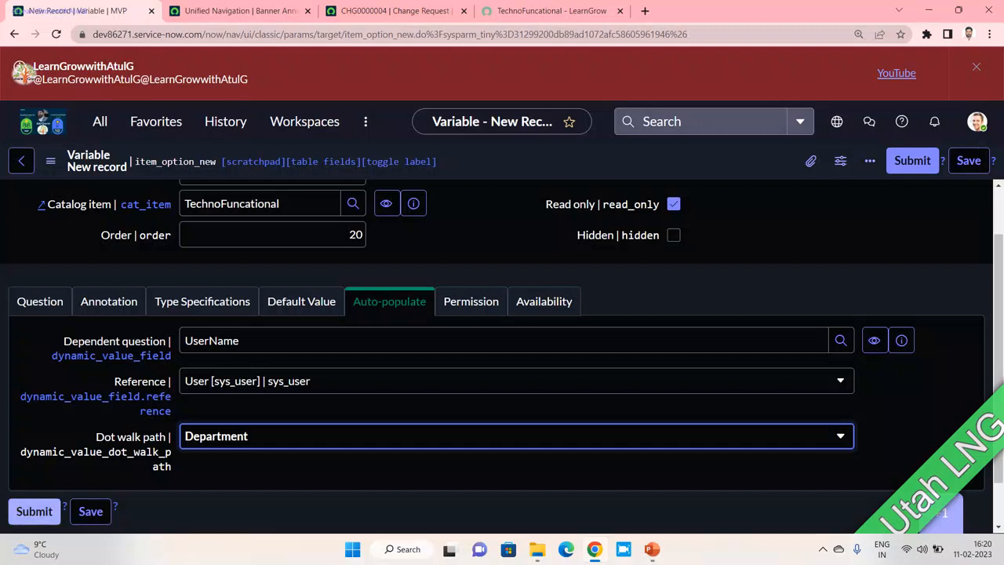
- Submit the Department variable and reload the portal form
left_click(35, 511)
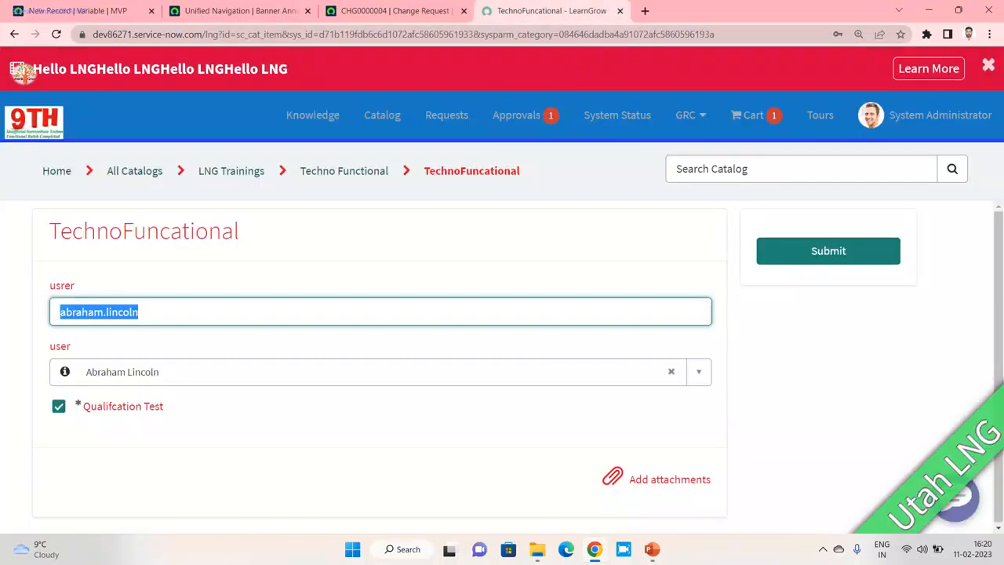
key("F5")
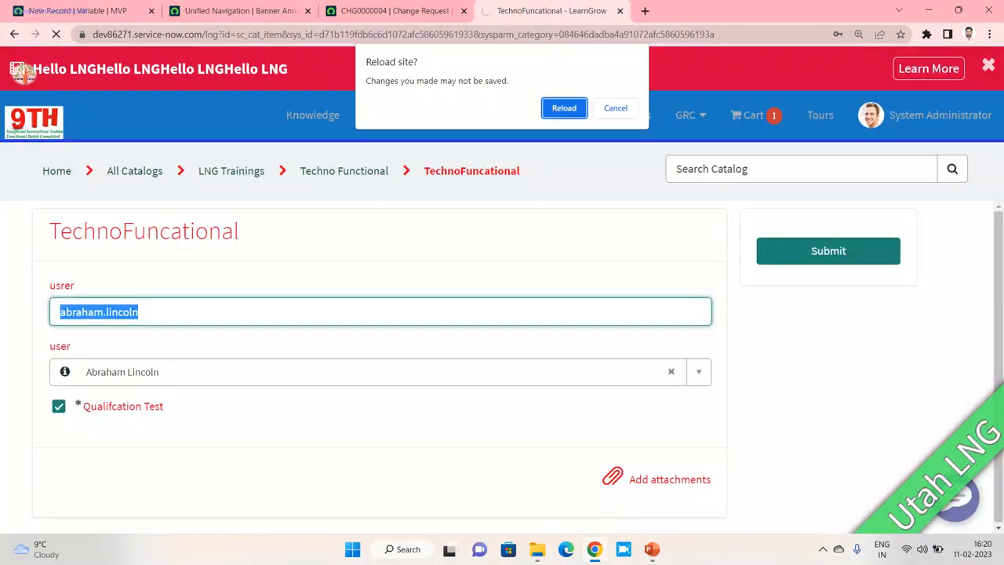
key("Return")
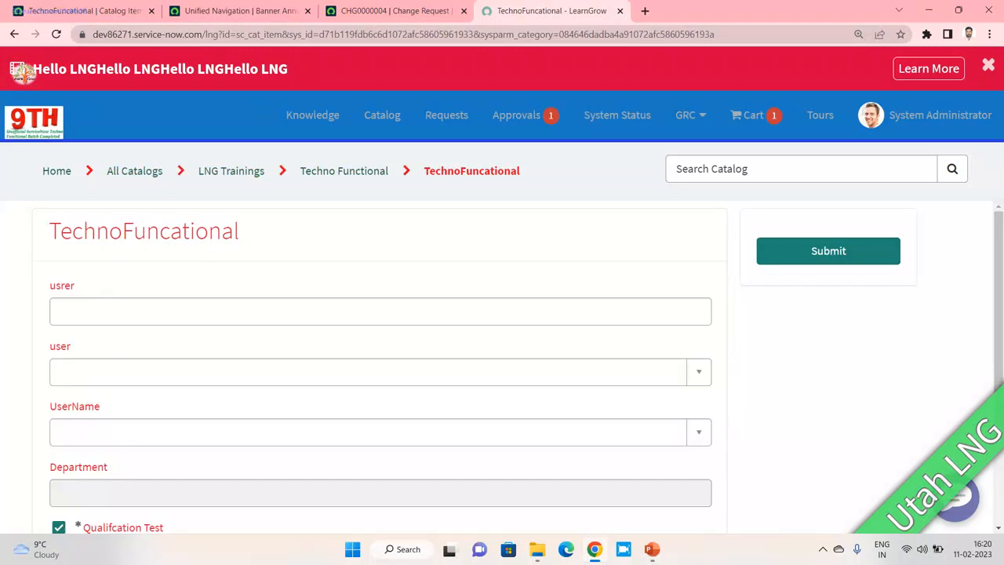
scroll(380, 361, "down", 1)
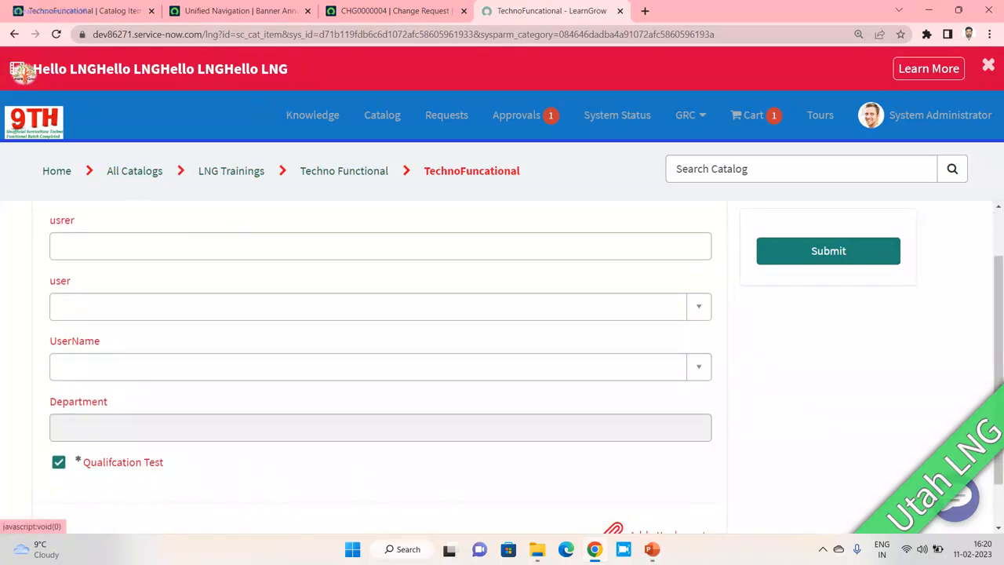
- Pick users in UserName and see Department fill with a raw record ID
left_click(368, 366)
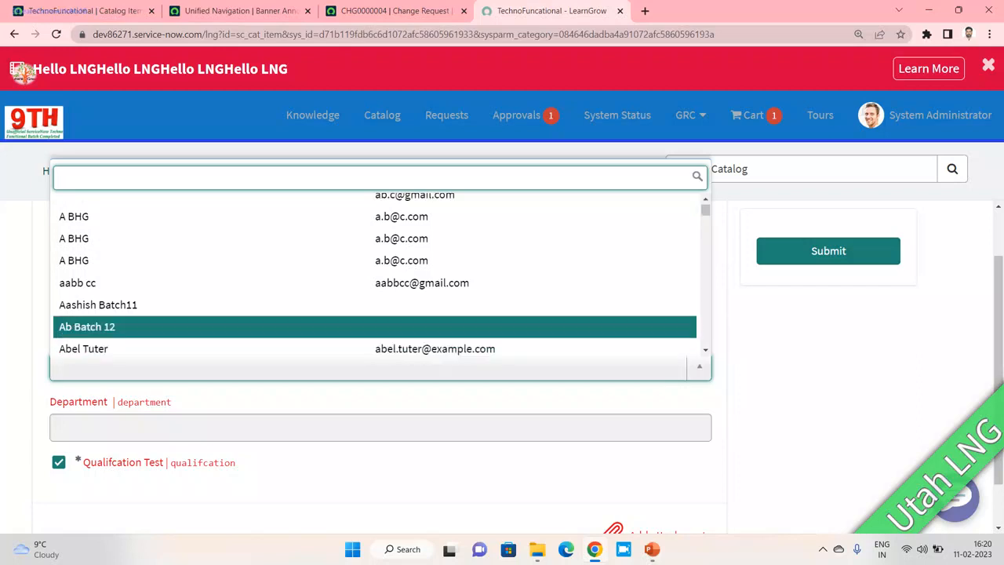
key("Up")
key("Return")
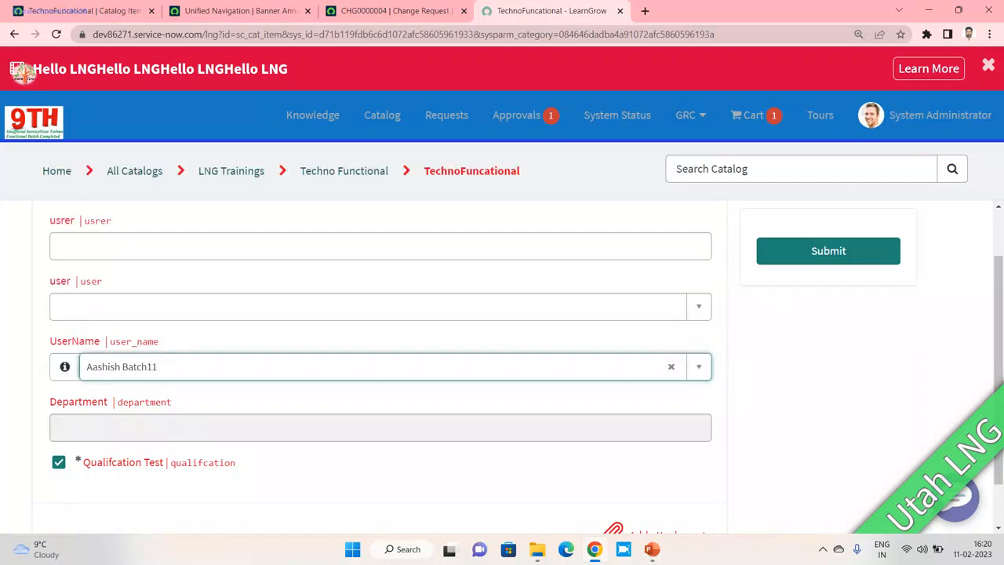
left_click(381, 428)
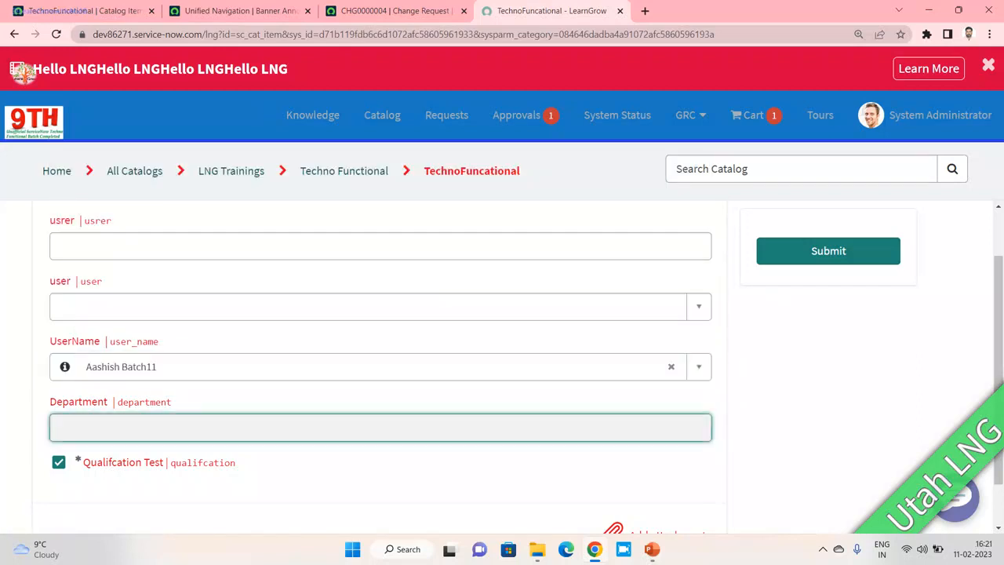
left_click(380, 367)
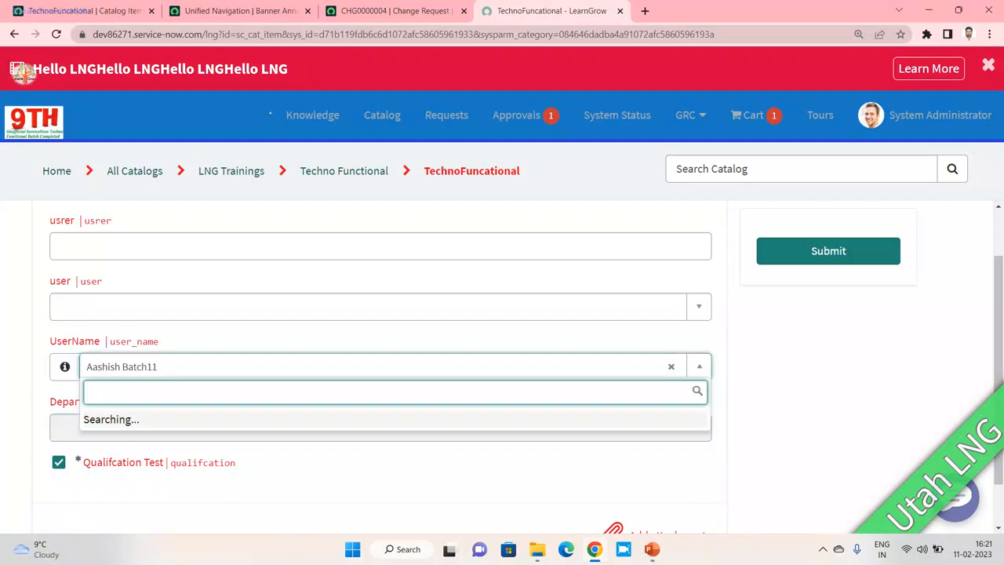
type("abel")
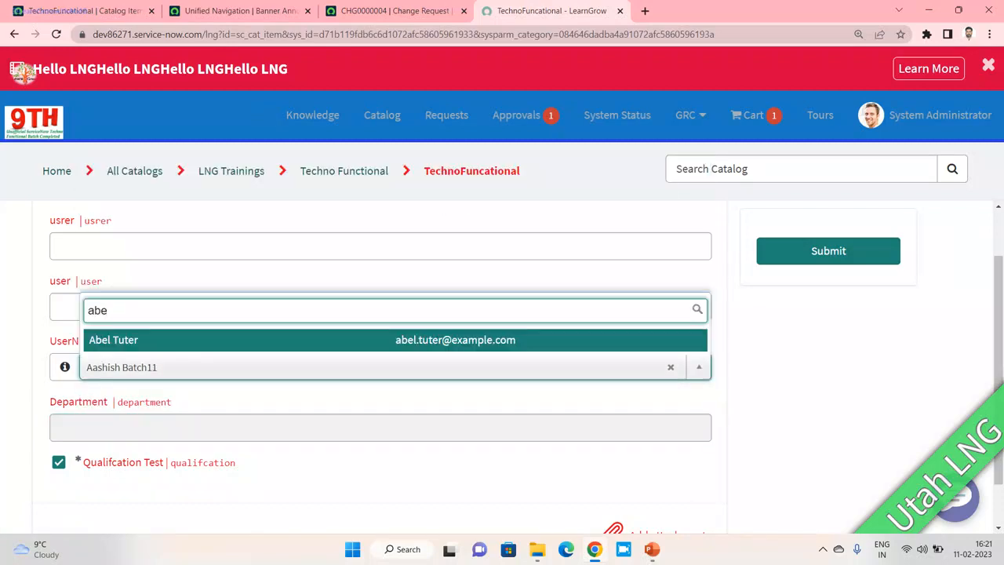
key("Return")
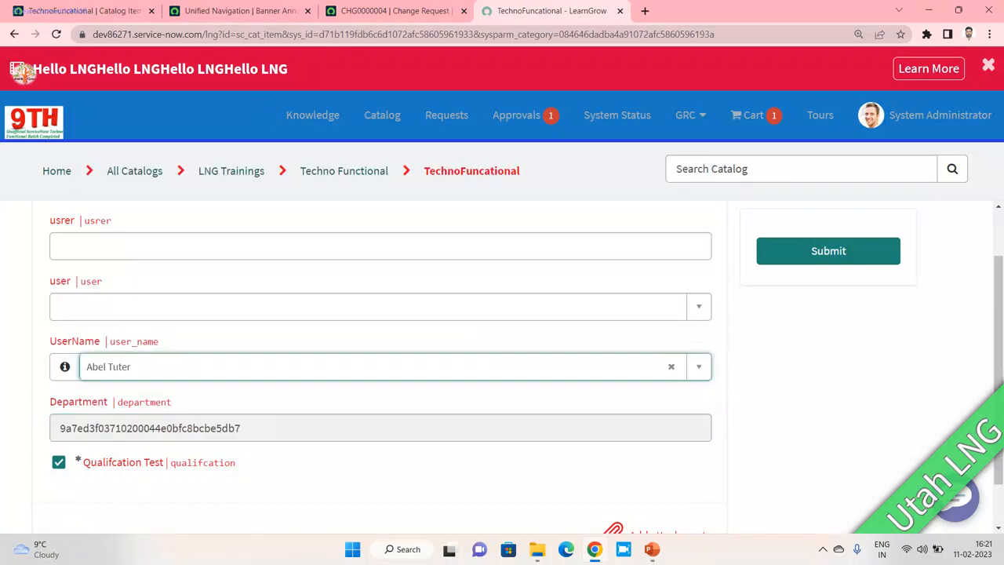
left_click_drag(242, 429, 59, 428)
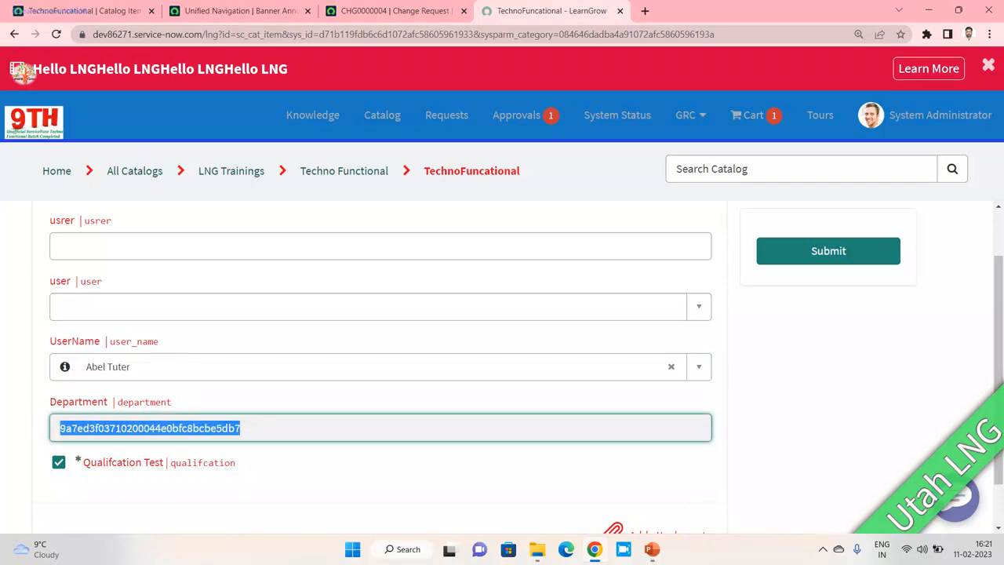
left_click(108, 11)
- Open the Department variable record from the Variables list
scroll(502, 369, "down", 15)
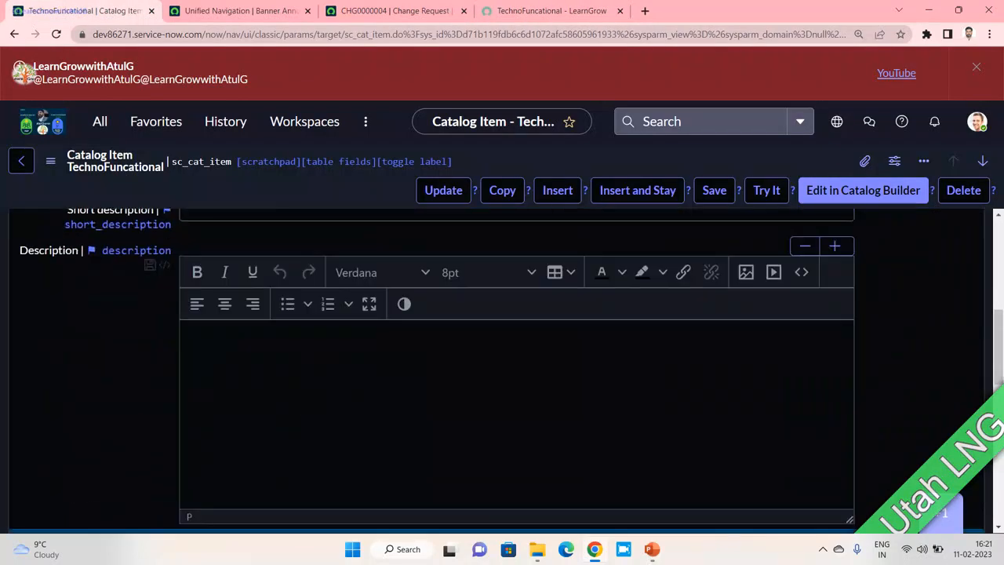
scroll(502, 369, "down", 3)
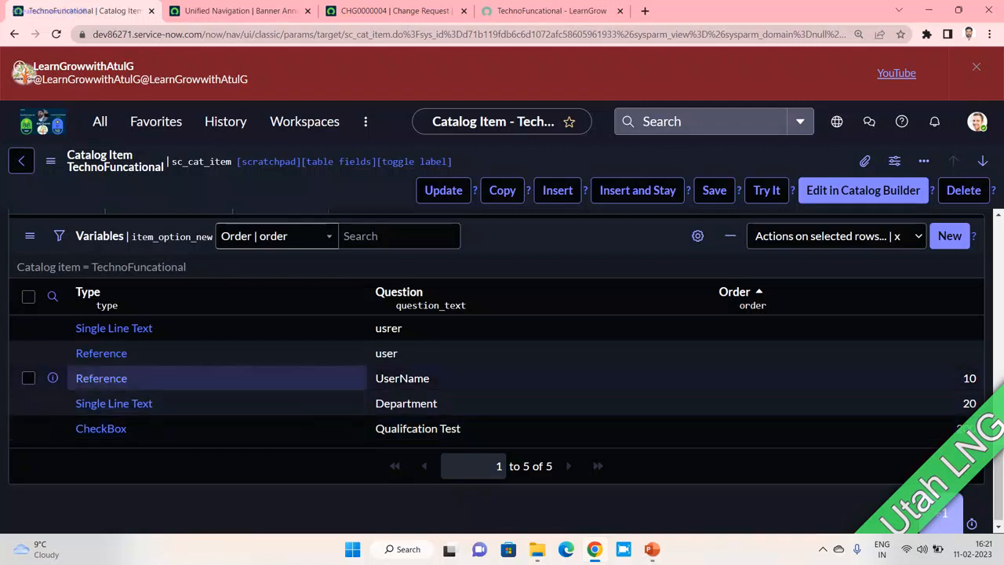
left_click(114, 404)
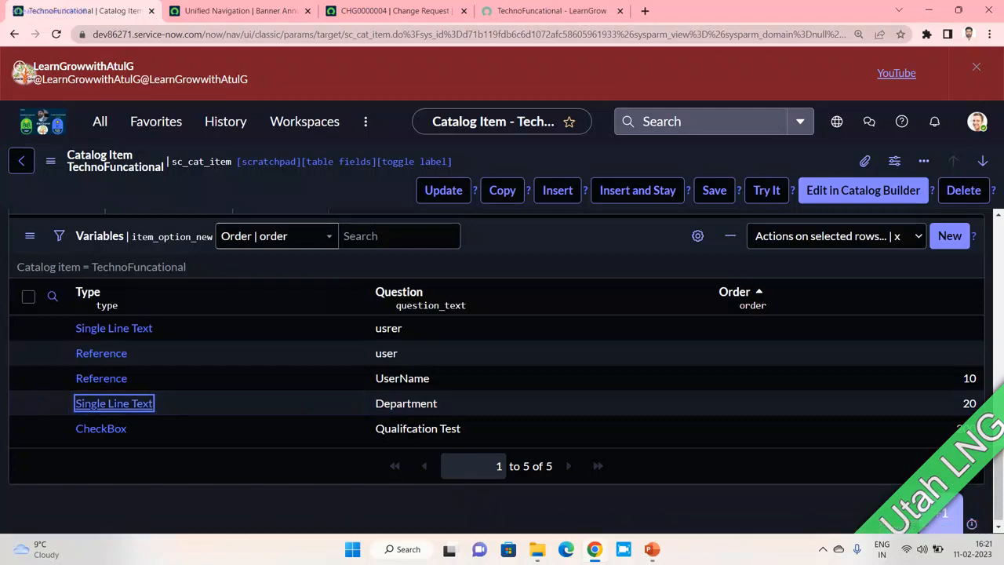
left_click(551, 10)
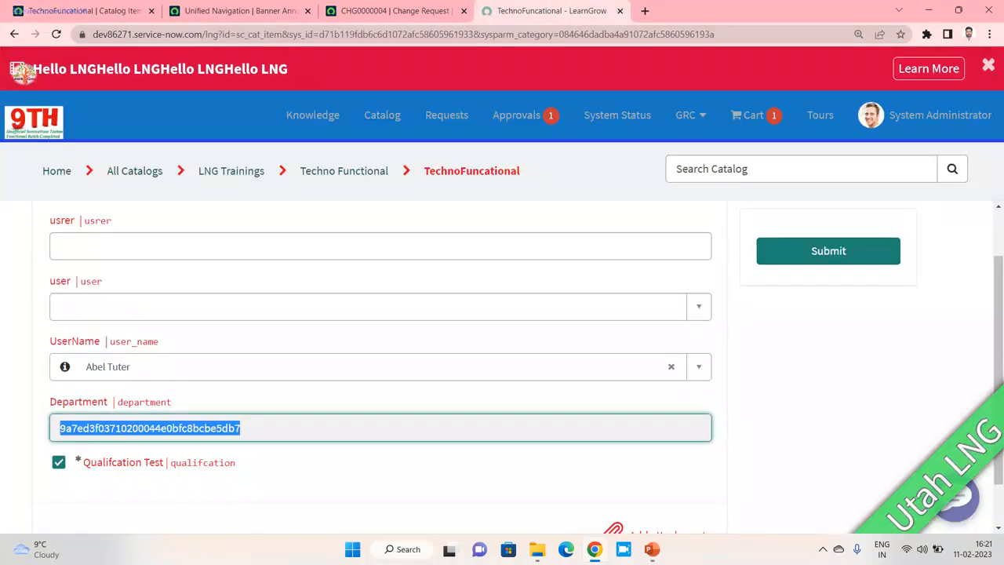
left_click(78, 10)
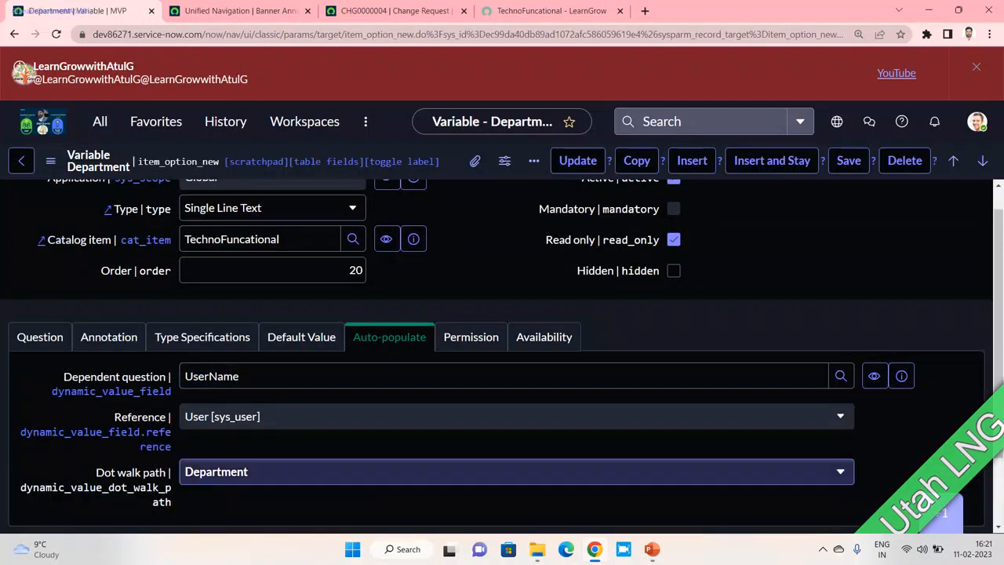
- Change the dot walk path to Department > Name and save the variable
left_click(516, 471)
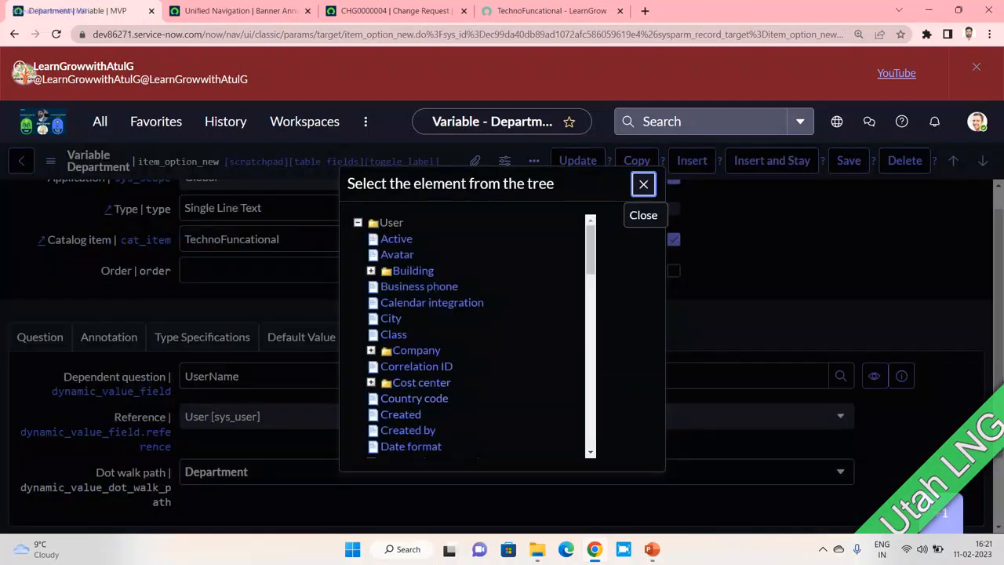
scroll(431, 345, "down", 1)
scroll(415, 369, "down", 1)
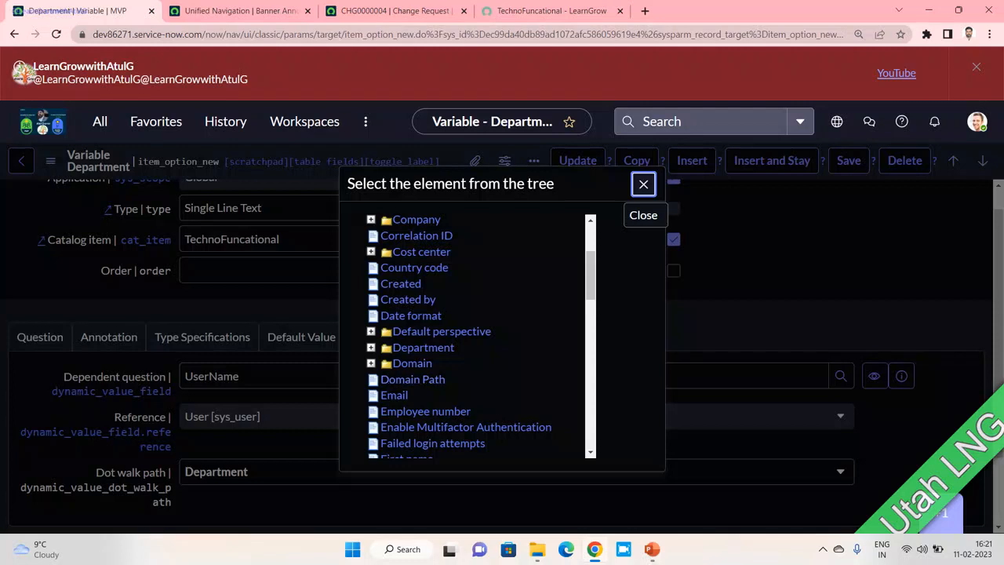
left_click(371, 346)
scroll(436, 353, "down", 2)
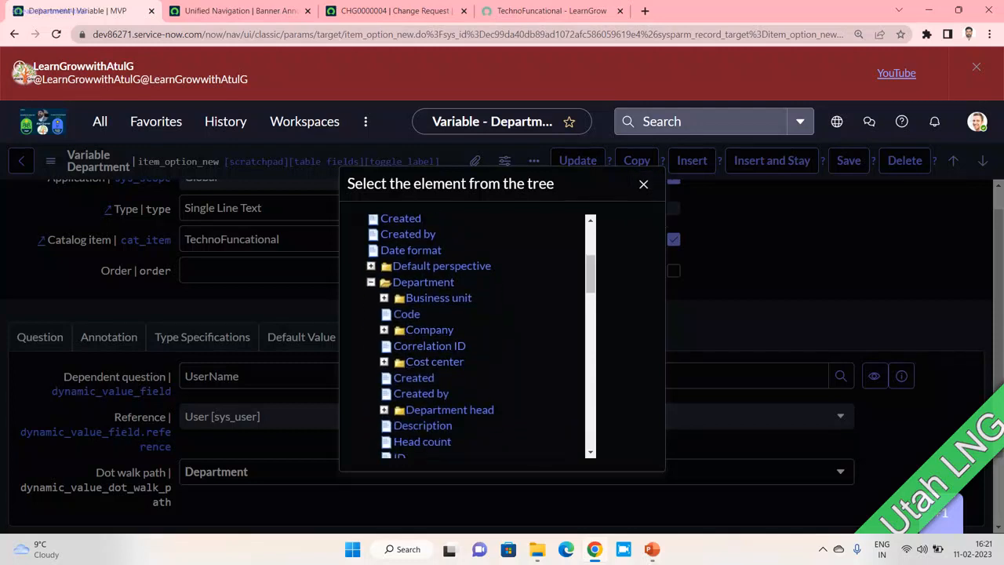
scroll(470, 338, "down", 4)
left_click(408, 342)
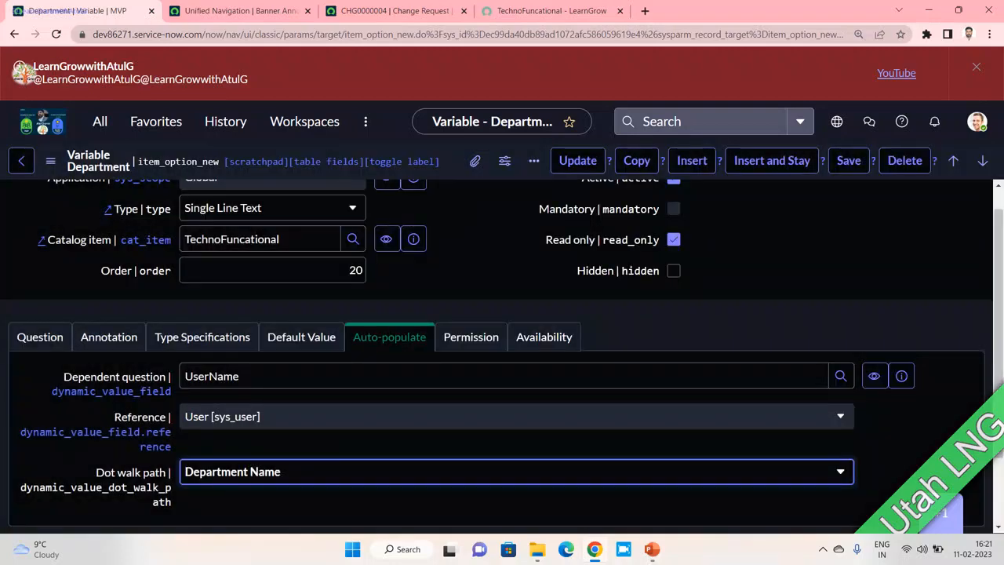
left_click(849, 160)
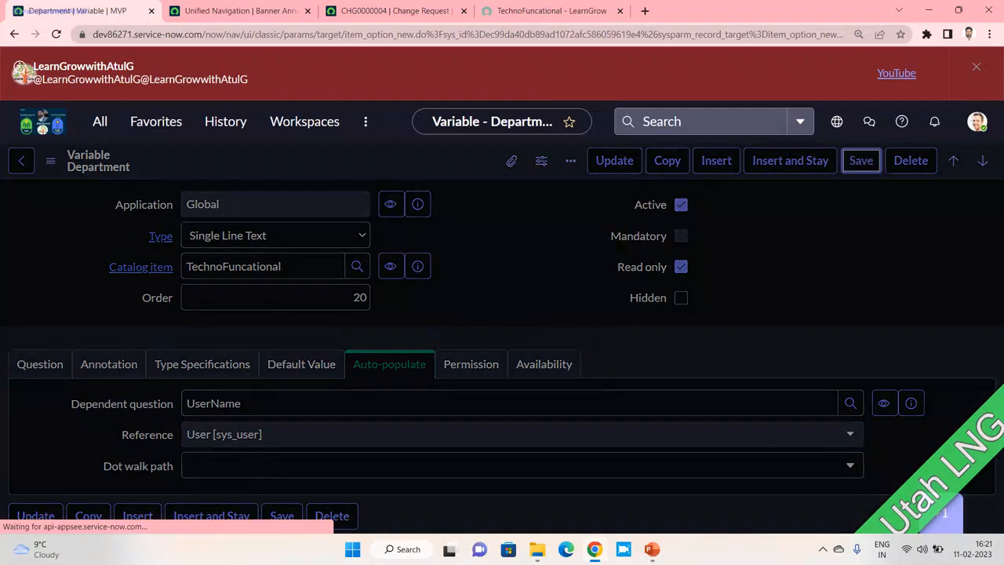
- Reload the portal, pick a user in UserName, and confirm Department shows Product Management
left_click(549, 10)
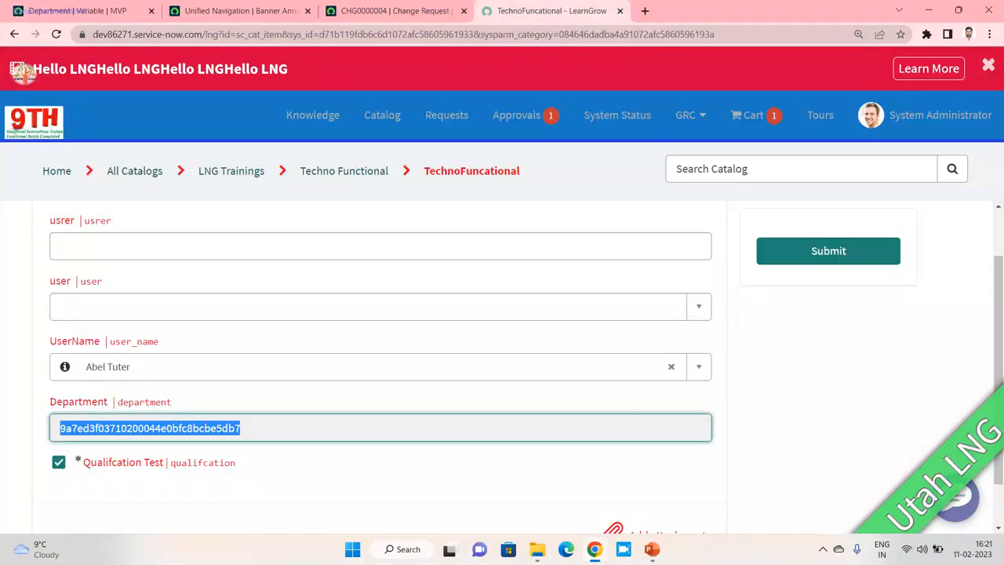
key("F5")
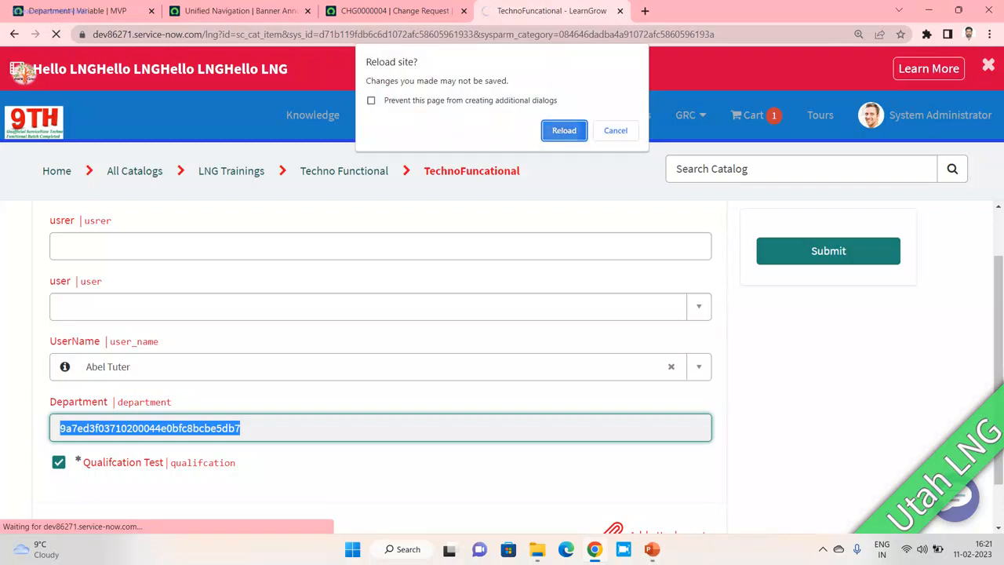
left_click(564, 130)
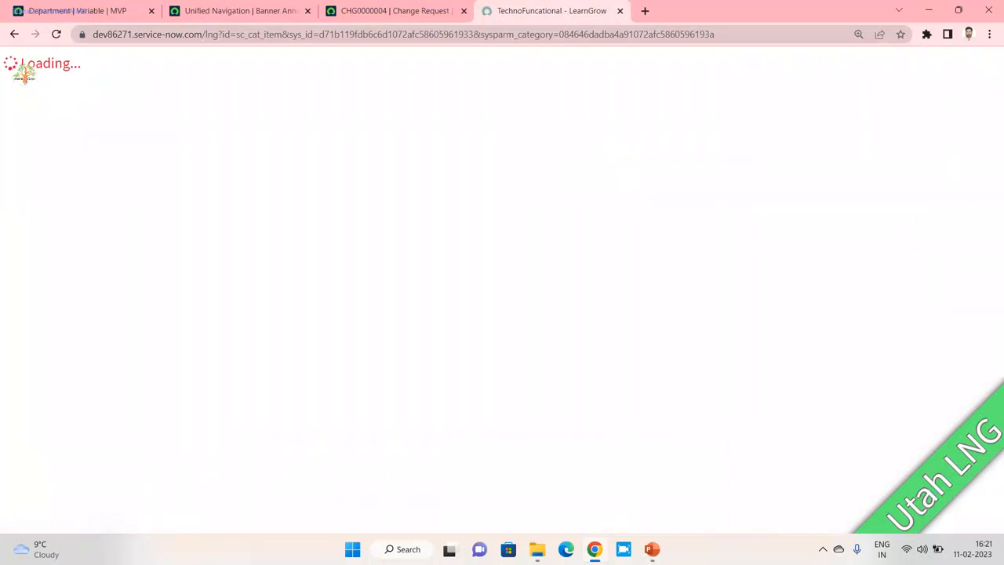
scroll(377, 353, "down", 3)
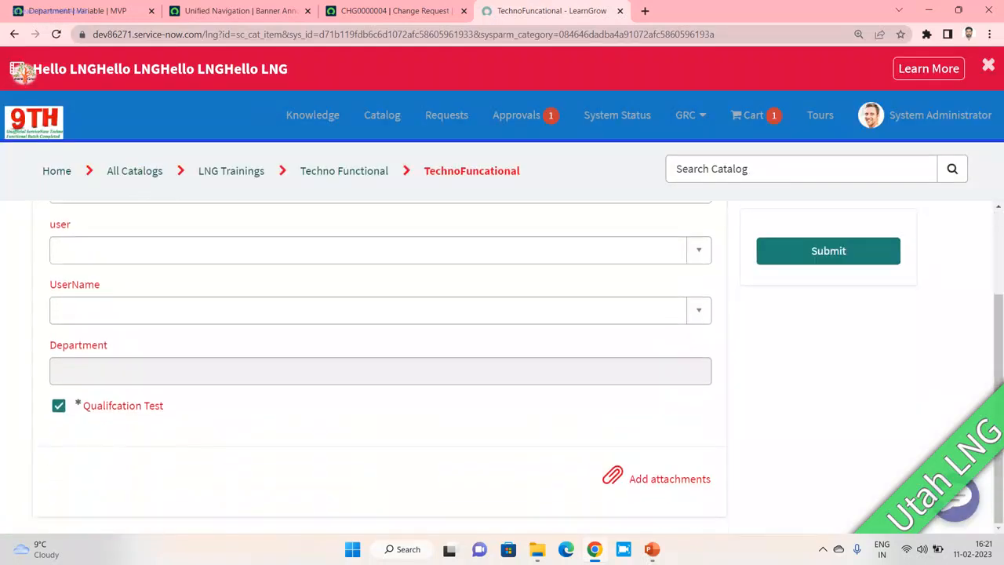
left_click(376, 309)
type("abe")
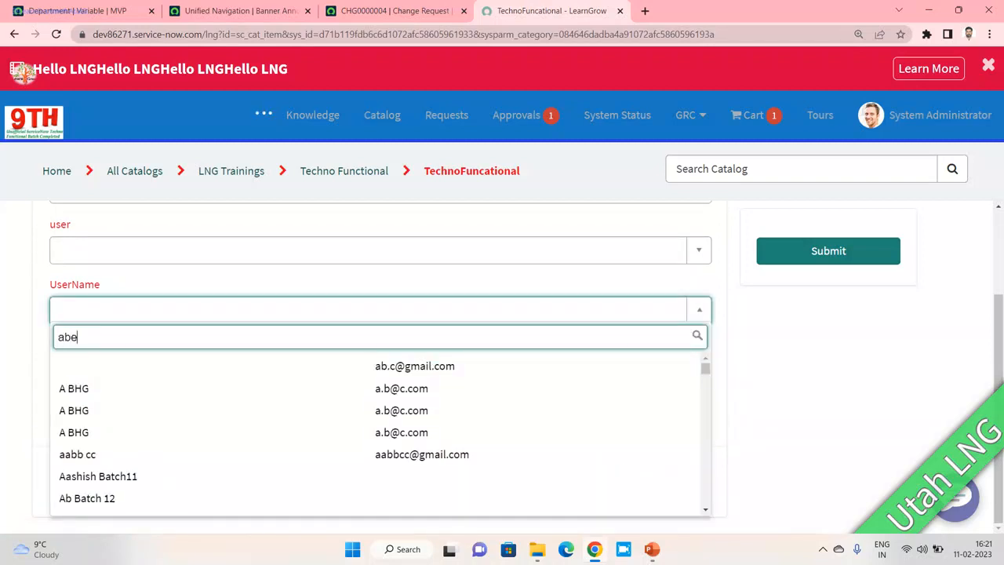
key("Return")
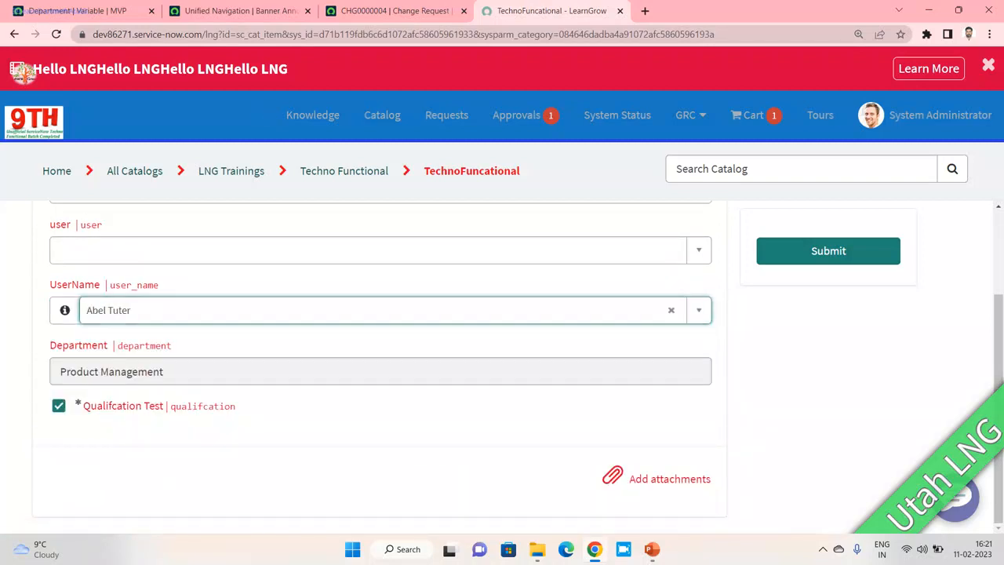
triple_click(133, 372)
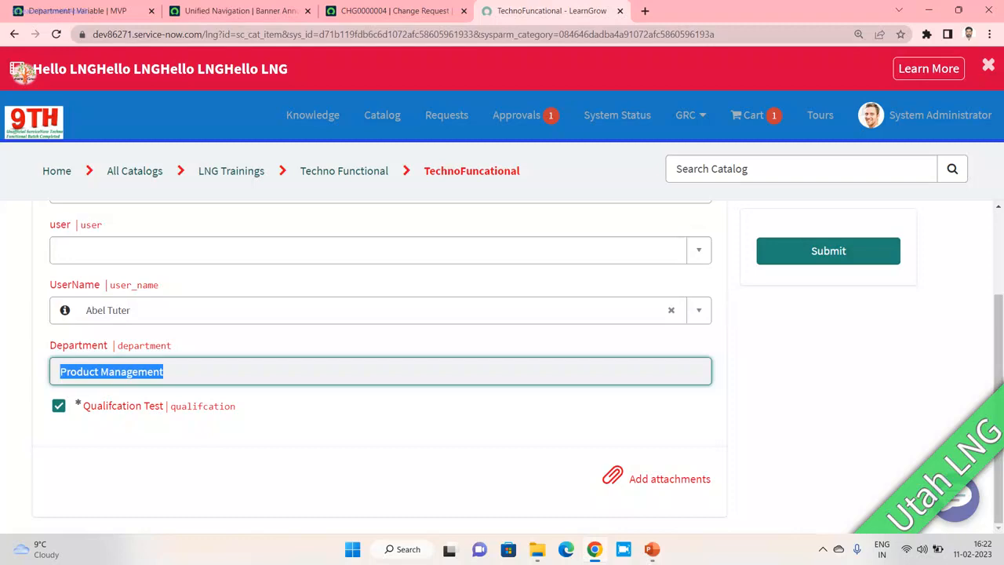
left_click(47, 11)
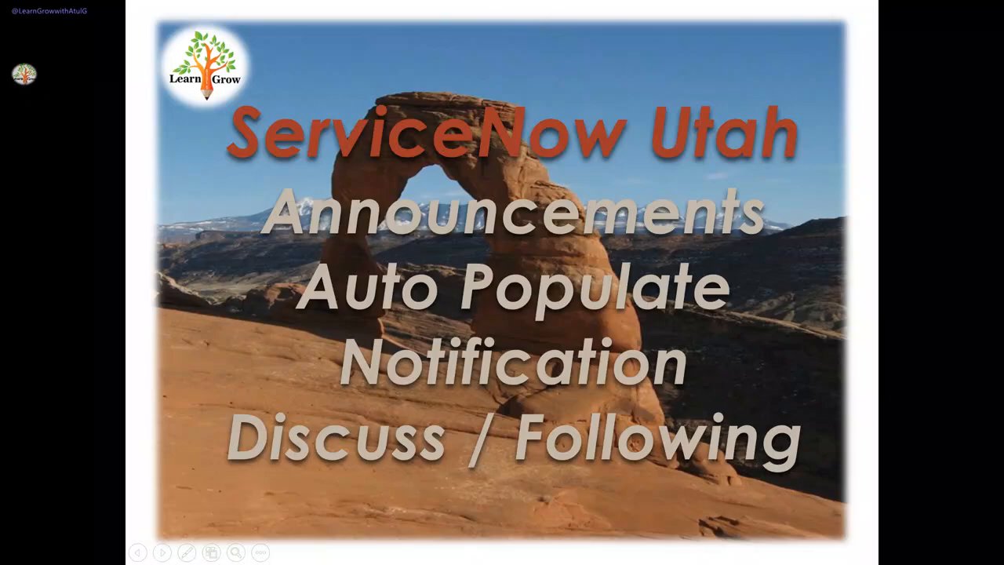
- Switch to the CHG0000004 change request form
key("alt+Tab")
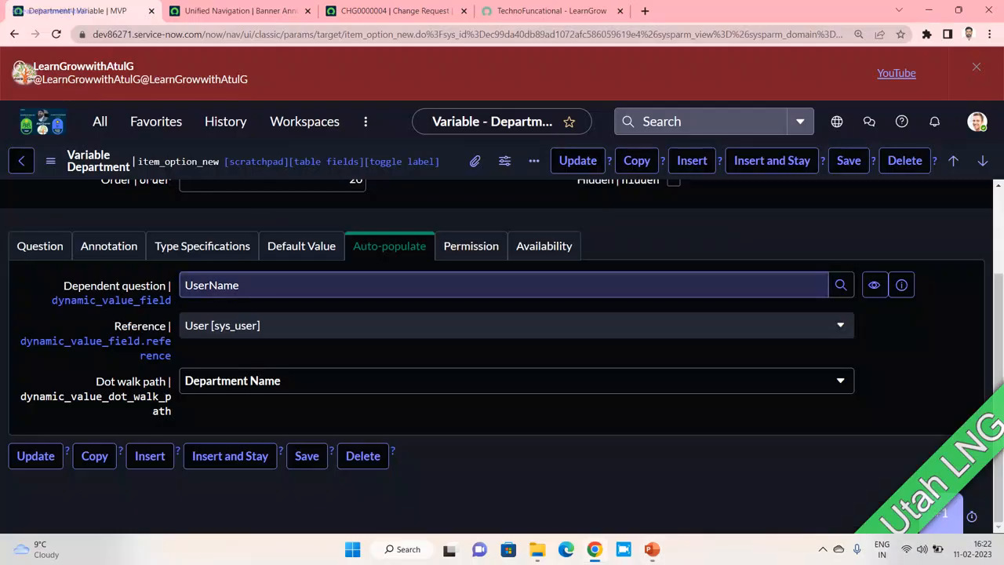
left_click(400, 11)
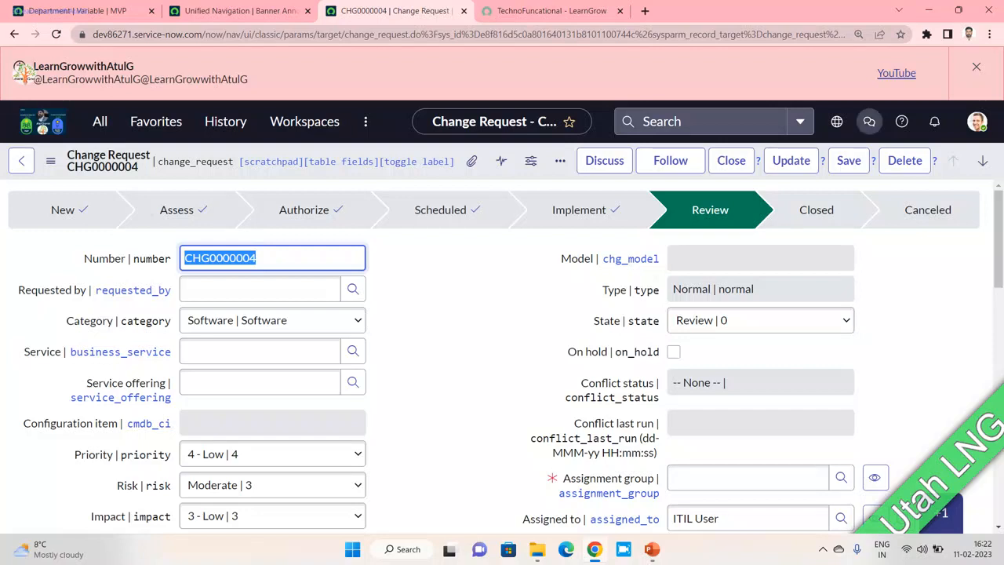
- Check the sidebar discussions list, then start a discussion from CHG0000004's Discuss button
left_click(868, 121)
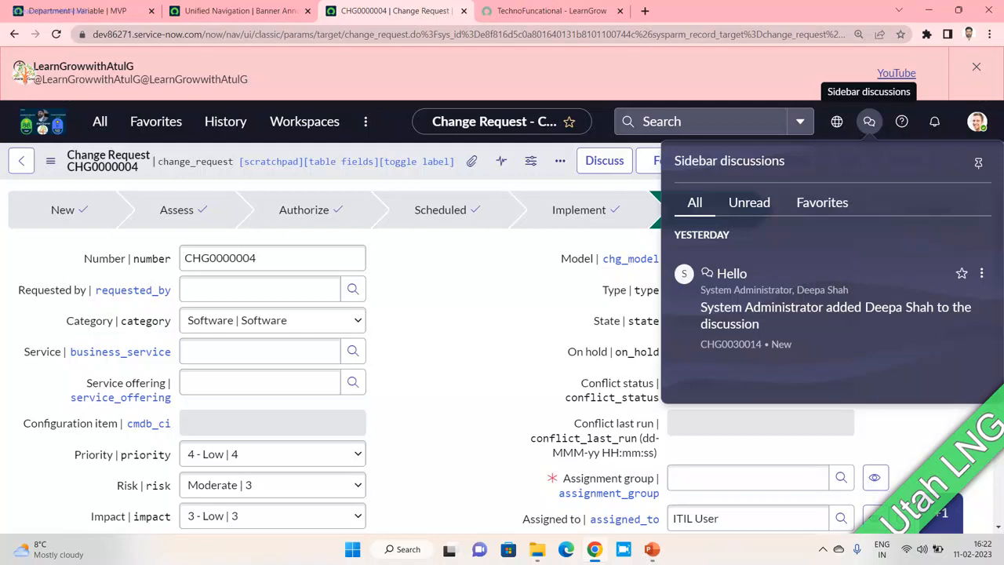
left_click(582, 259)
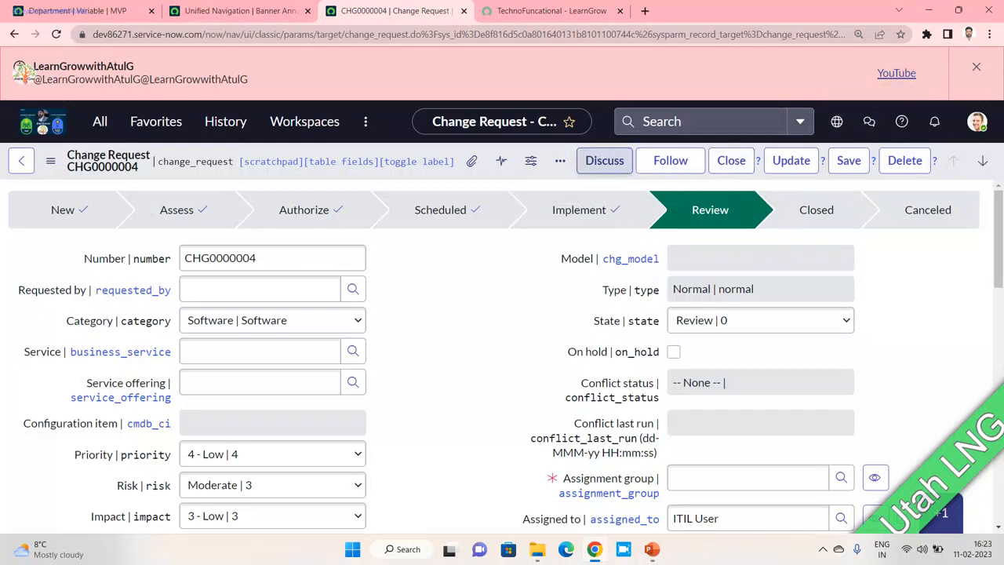
left_click(604, 160)
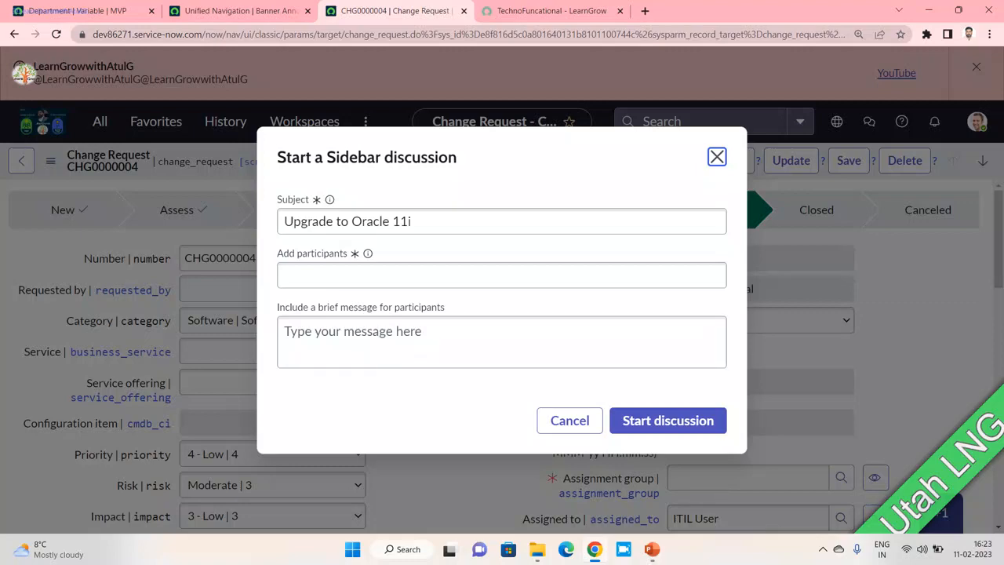
- Restart the discussion dialog and enter the subject 'Lets have chat 1-1'
left_click(569, 420)
scroll(502, 353, "down", 2)
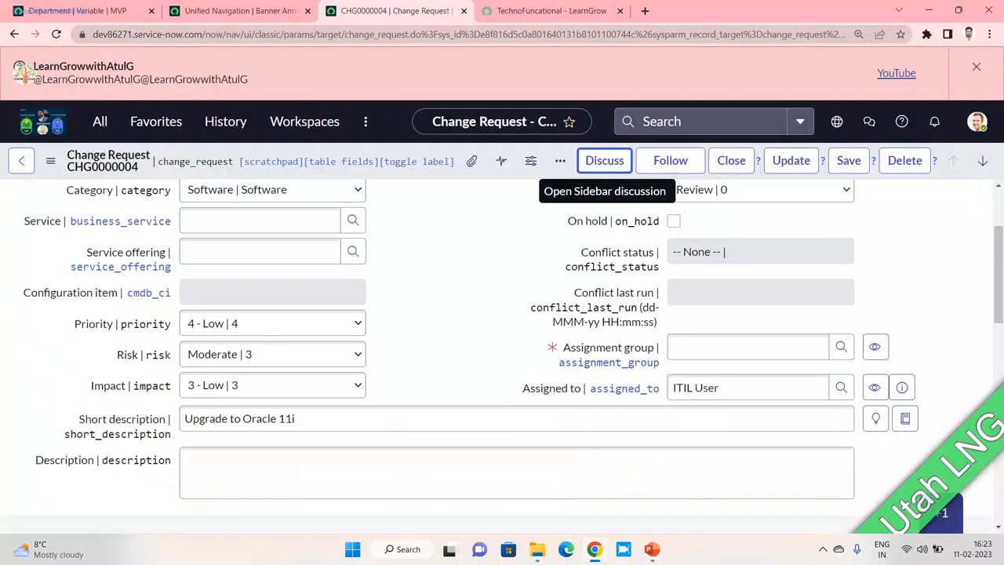
left_click(604, 161)
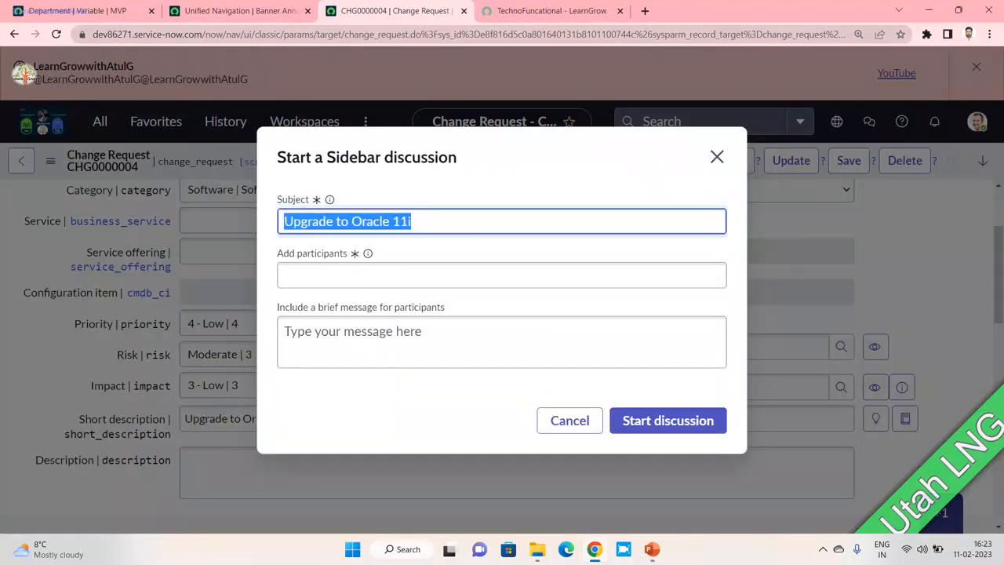
type("Lets have ")
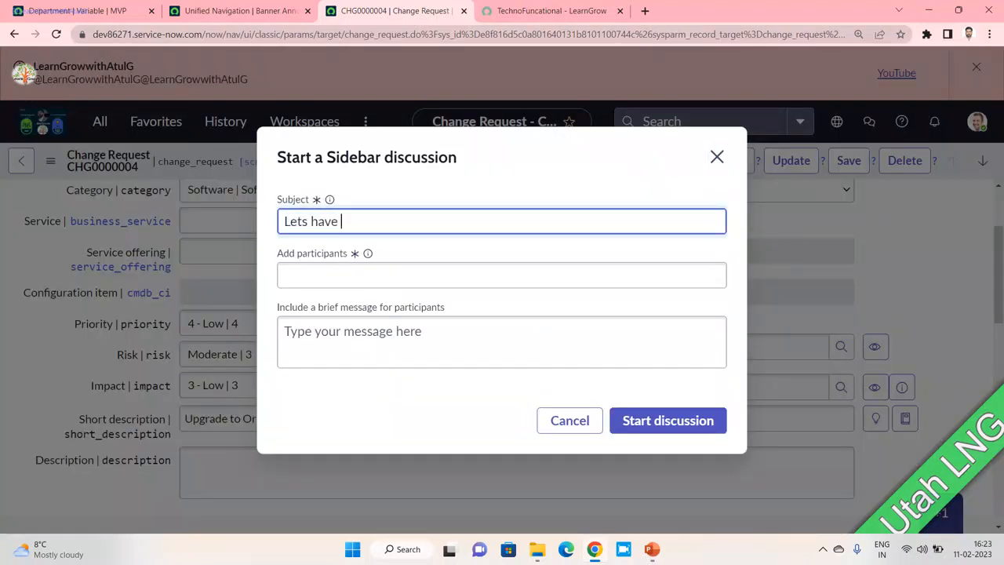
type("chat 1-1")
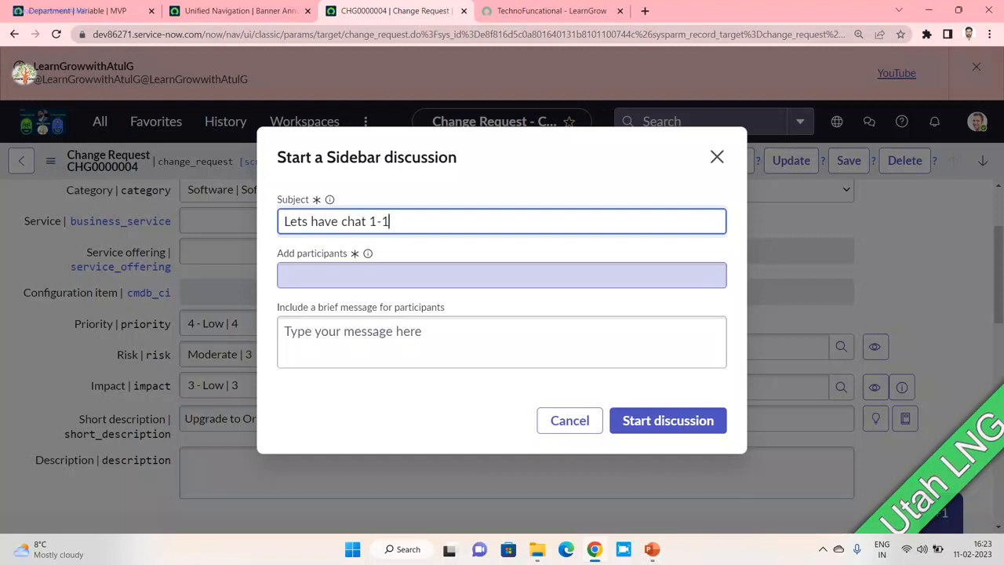
left_click(502, 276)
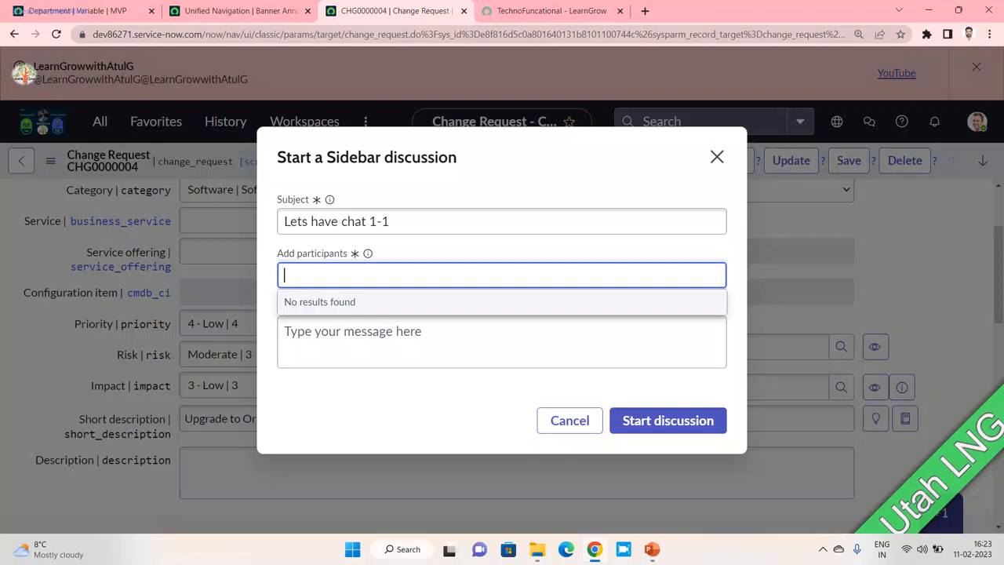
- Add one suggested participant, write a greeting message, and start the discussion
type("Deepa")
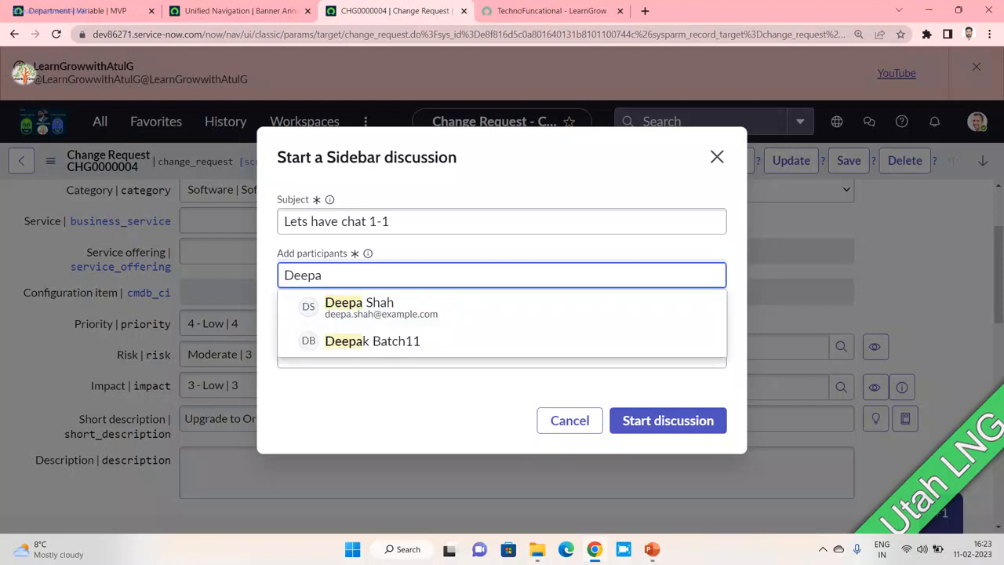
key("Down")
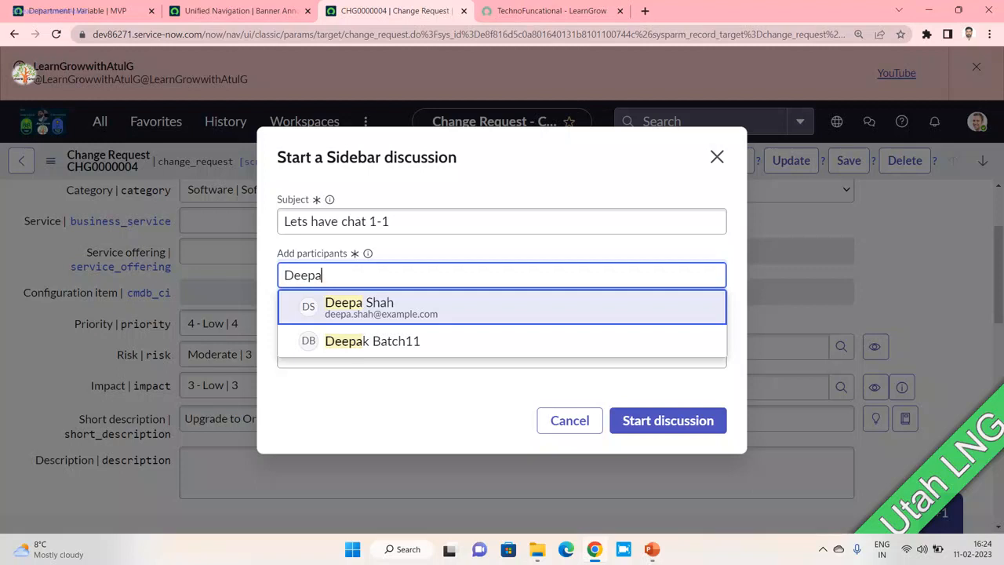
key("Down")
key("Return")
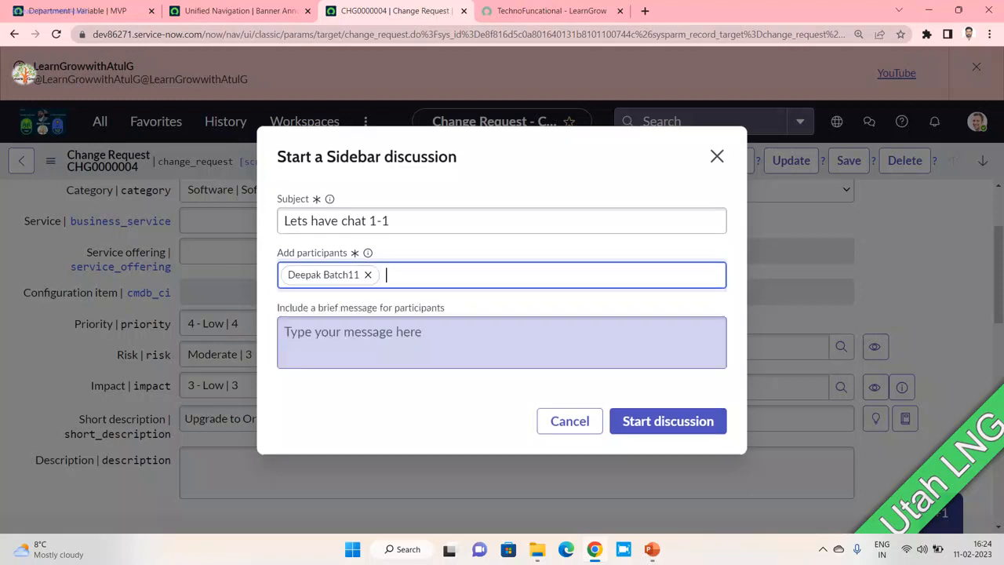
left_click(392, 342)
type("Hell")
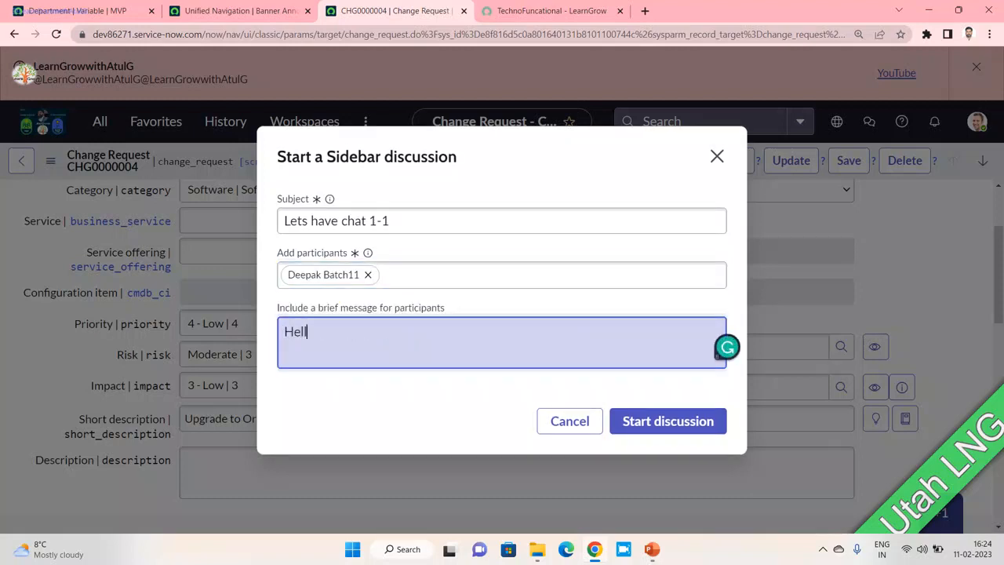
type("o  Depak")
key("Return")
key("Tab")
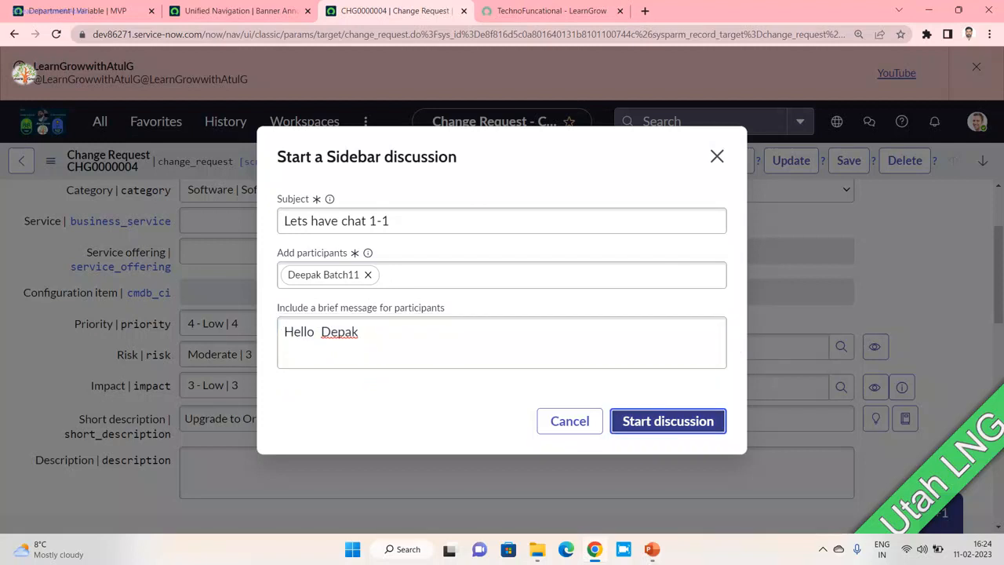
key("Return")
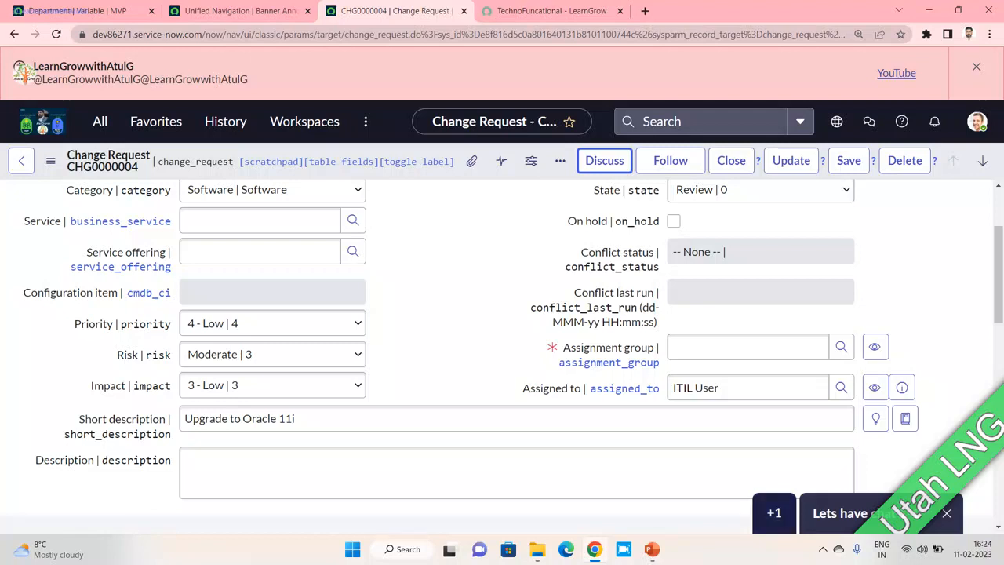
- Open the Hello and 'Lets have chat 1-1' chats side by side and inspect their record numbers
left_click(774, 513)
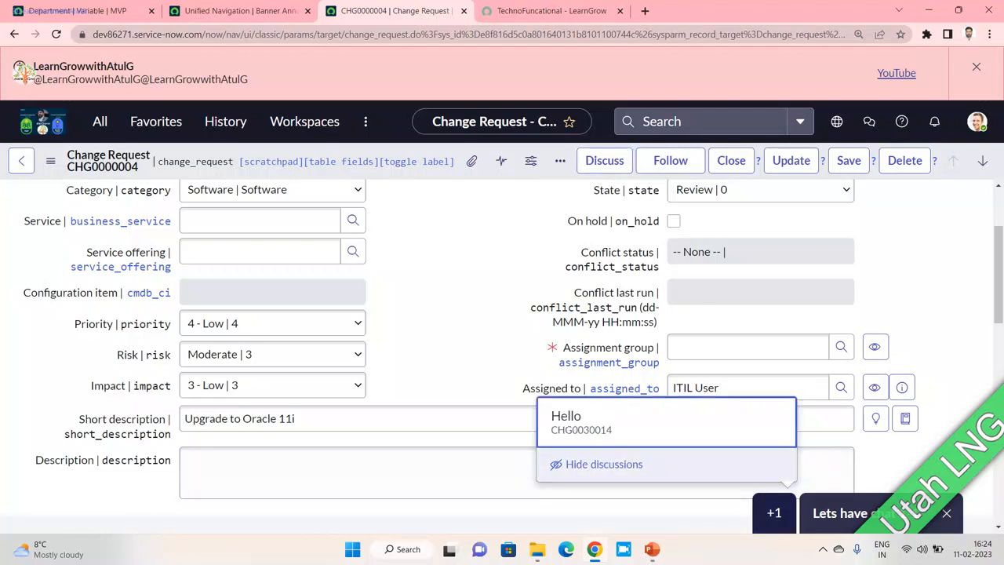
left_click(604, 422)
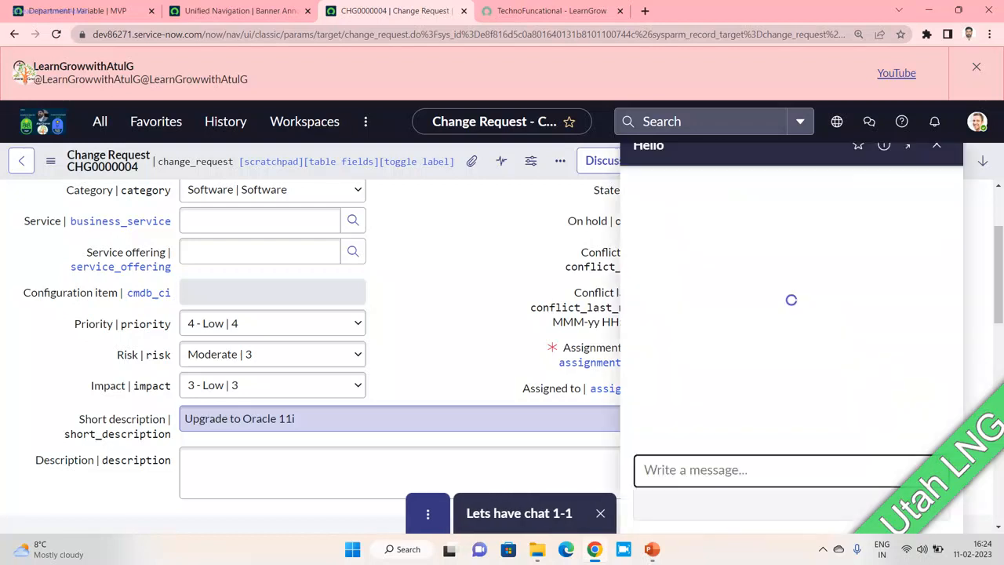
left_click(532, 513)
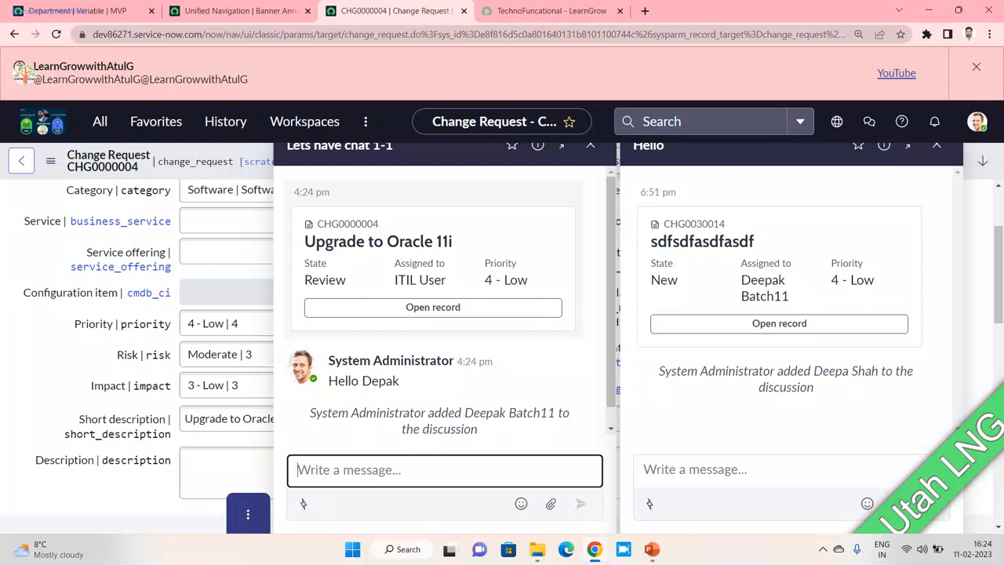
left_click_drag(380, 225, 317, 225)
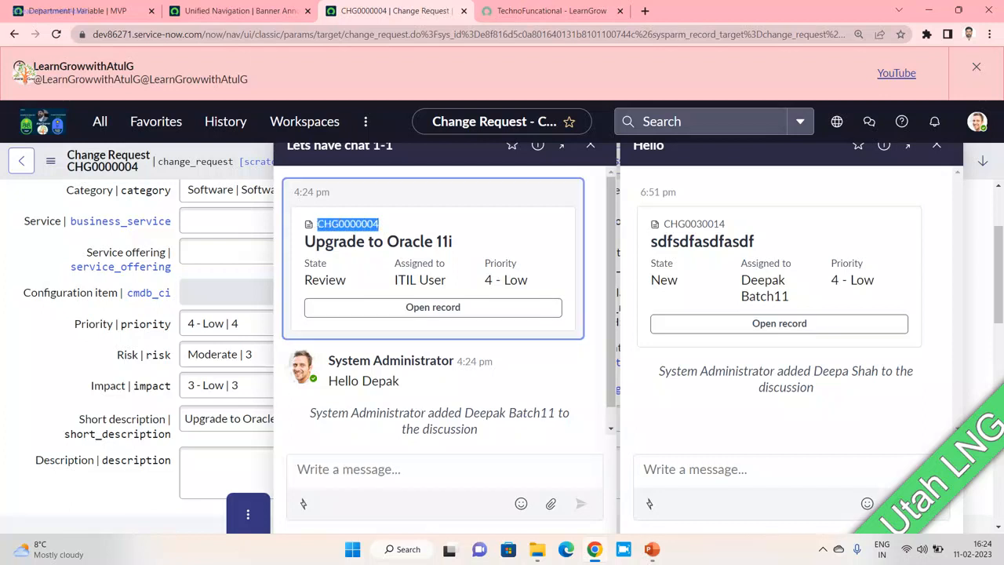
left_click_drag(725, 224, 663, 224)
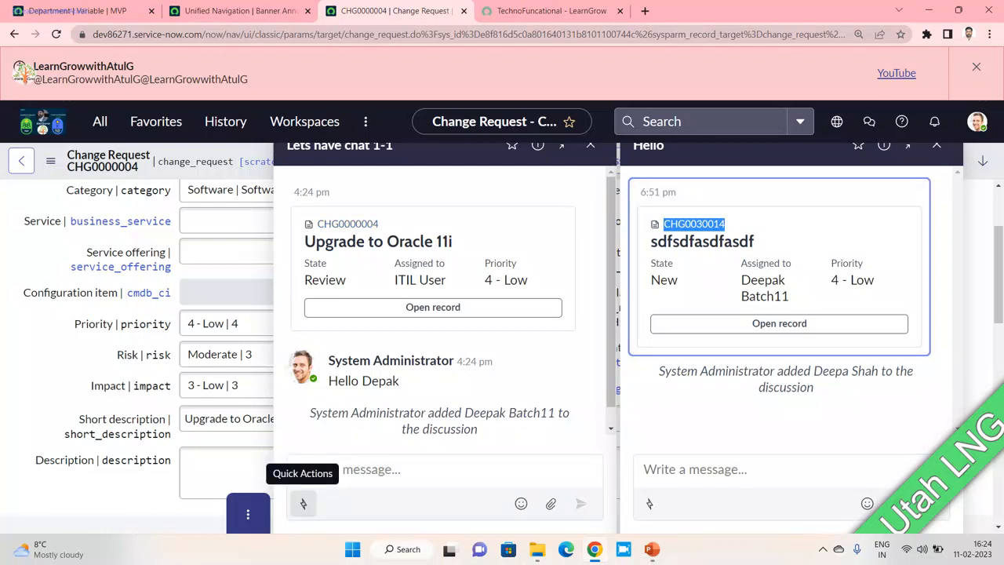
- Send the message 'hello' in the 'Lets have chat 1-1' chat
left_click(303, 503)
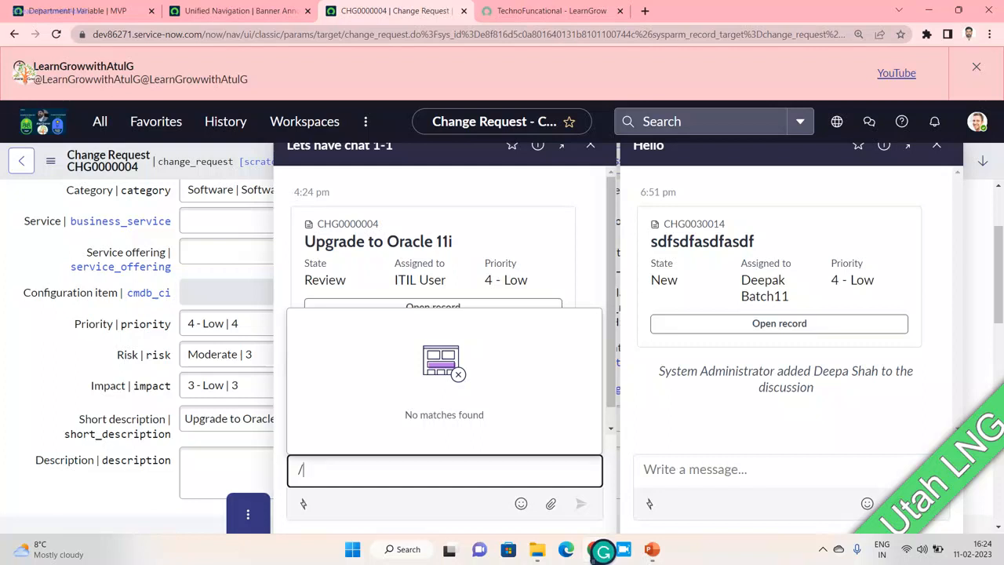
type("oo")
key("BackSpace")
key("BackSpace")
key("BackSpace")
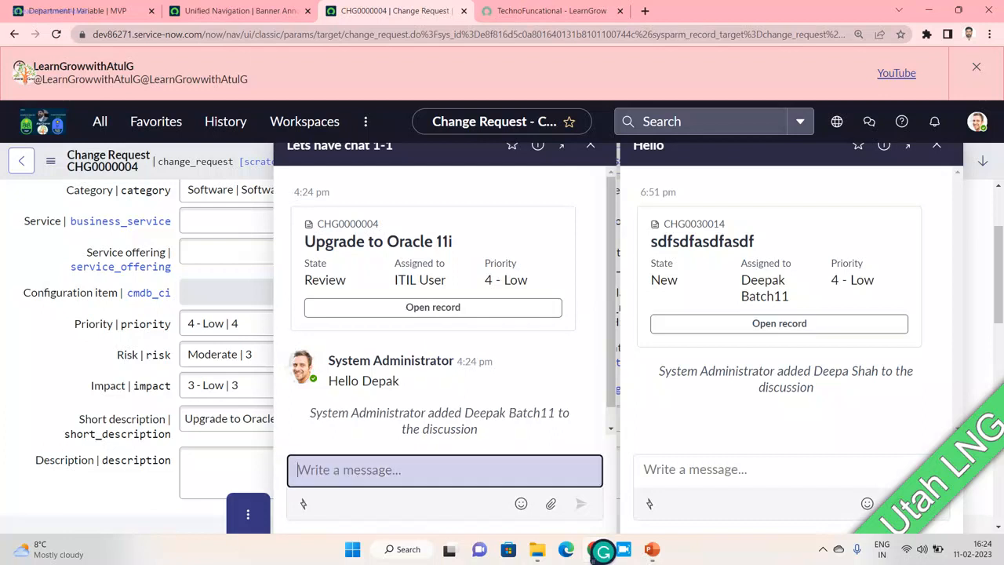
type("hello")
key("Return")
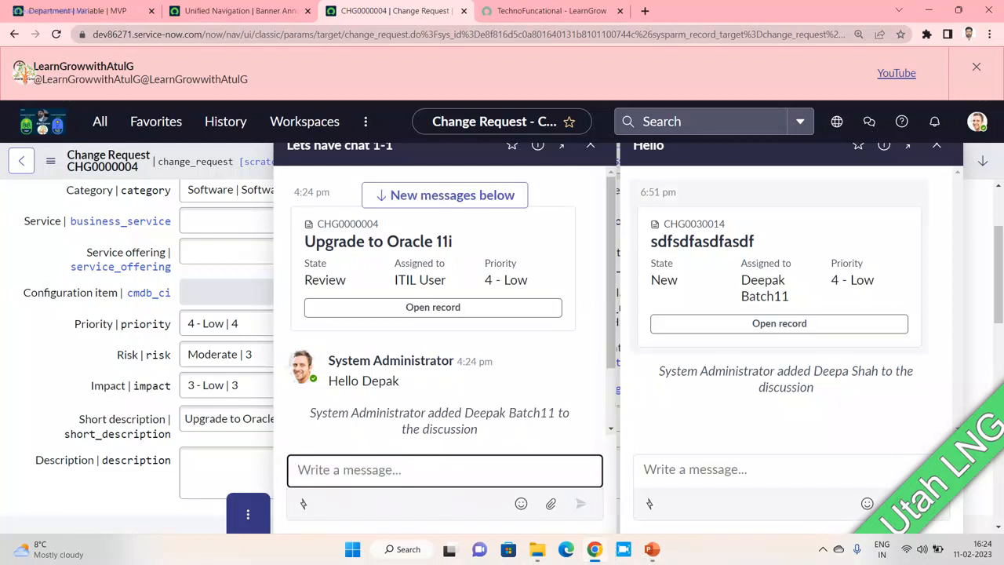
left_click_drag(998, 270, 998, 229)
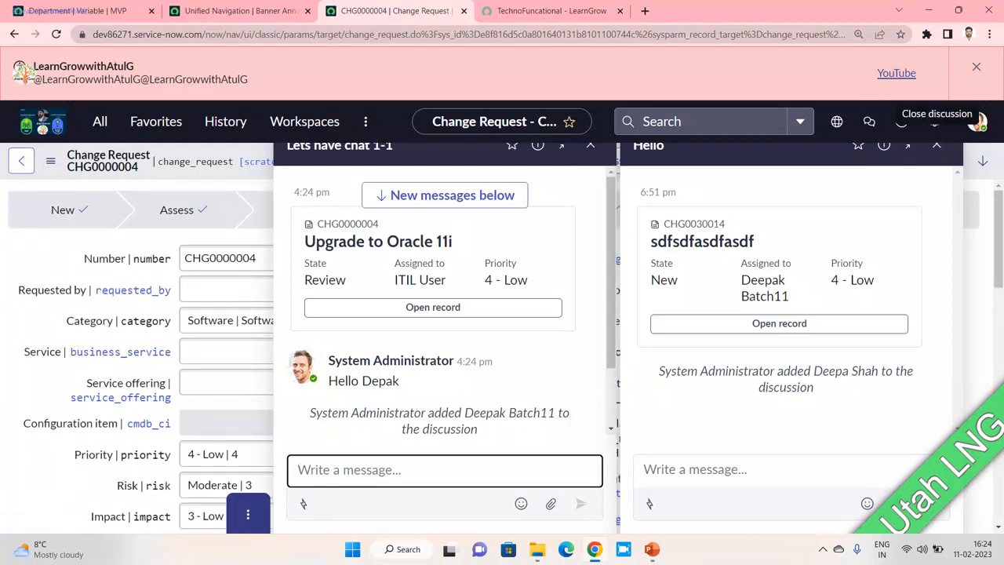
left_click(869, 121)
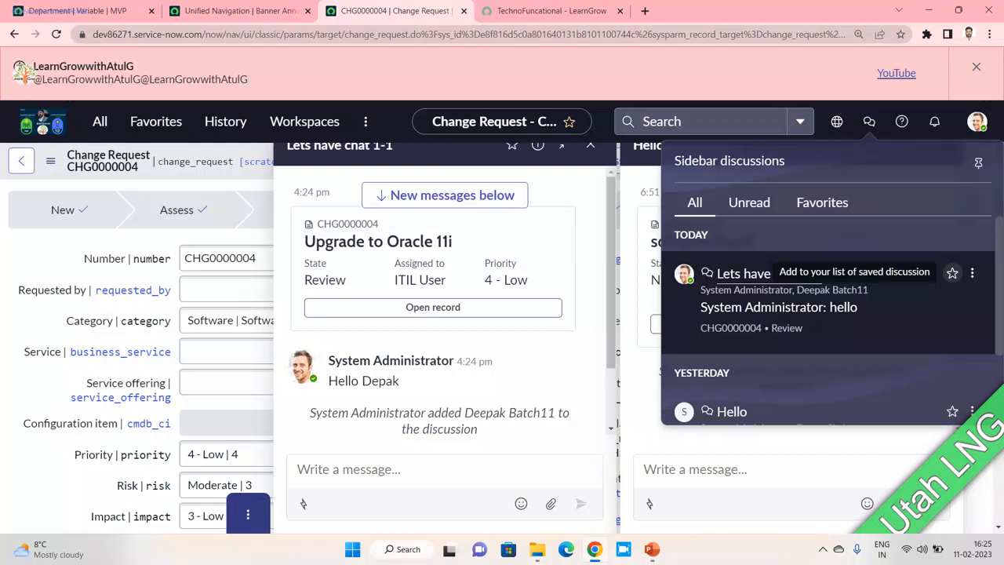
- Favourite 'Lets have chat 1-1' and try the favourites filter in the discussions list
left_click(952, 272)
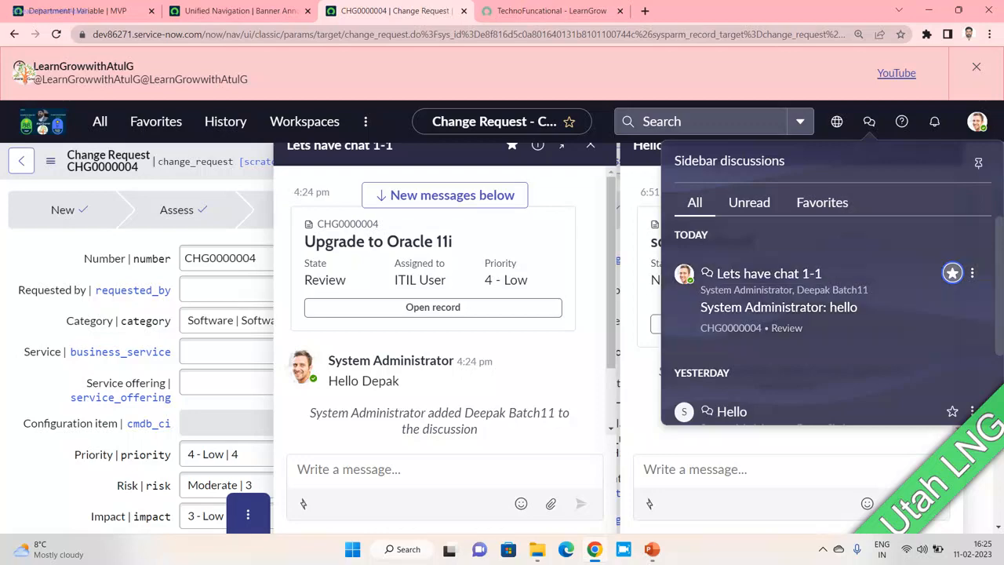
left_click(156, 120)
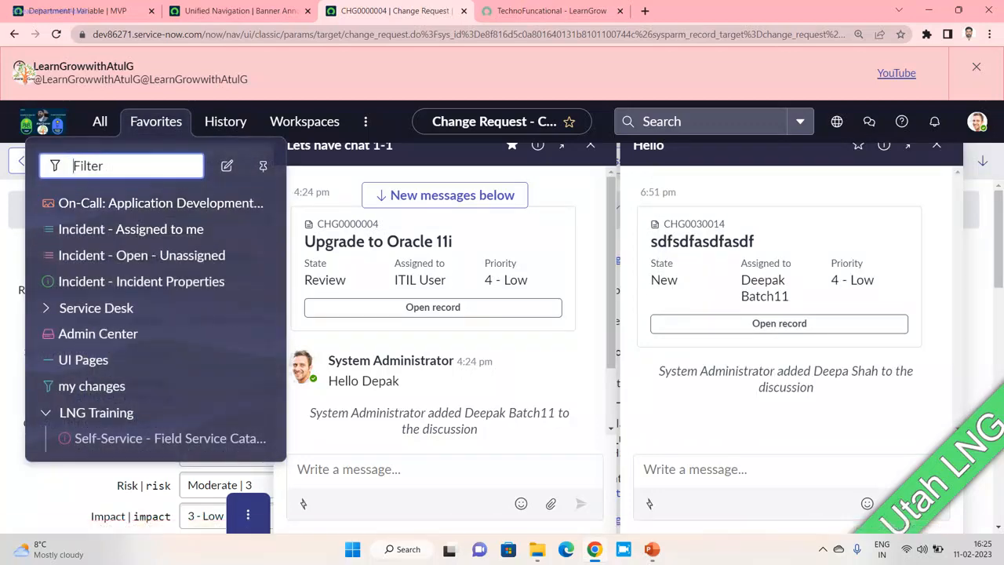
left_click(868, 121)
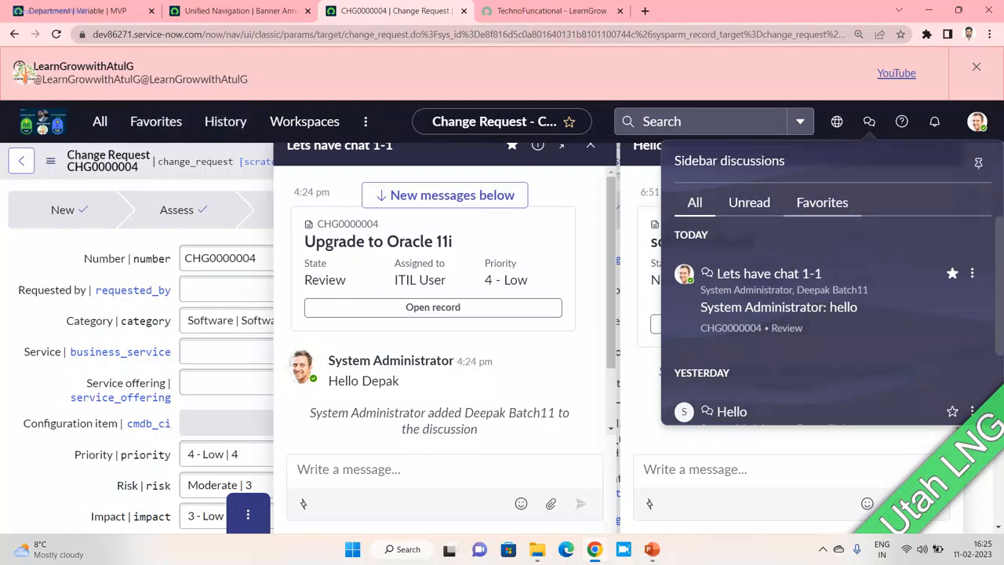
left_click(822, 203)
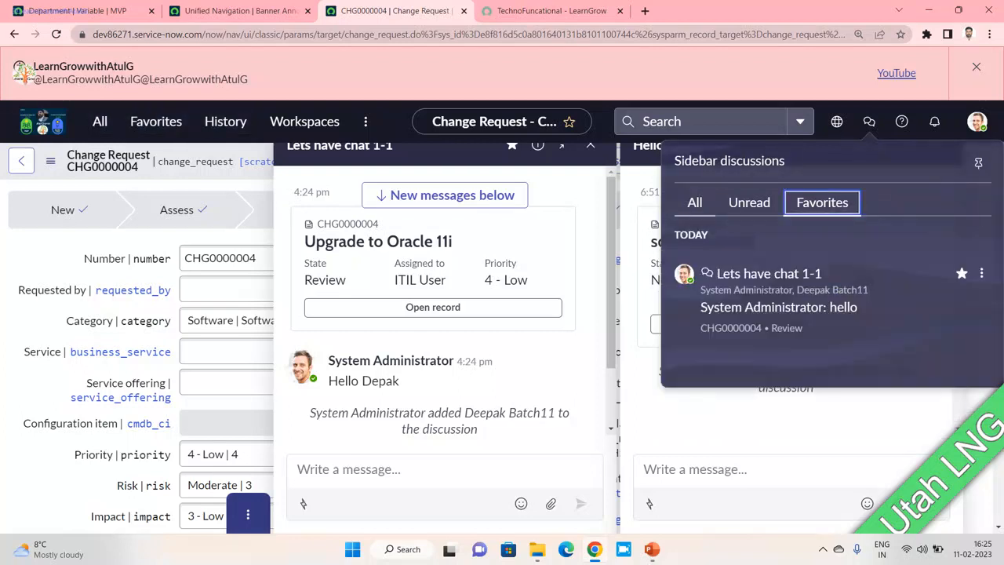
left_click(695, 203)
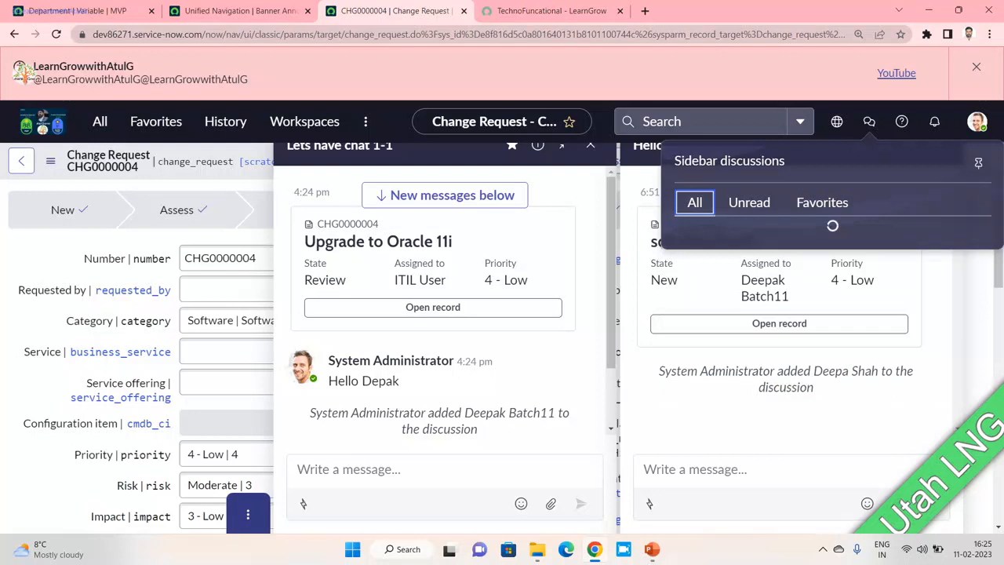
- Leave the 'Lets have chat 1-1' discussion and dismiss the Hello discussion
left_click(972, 273)
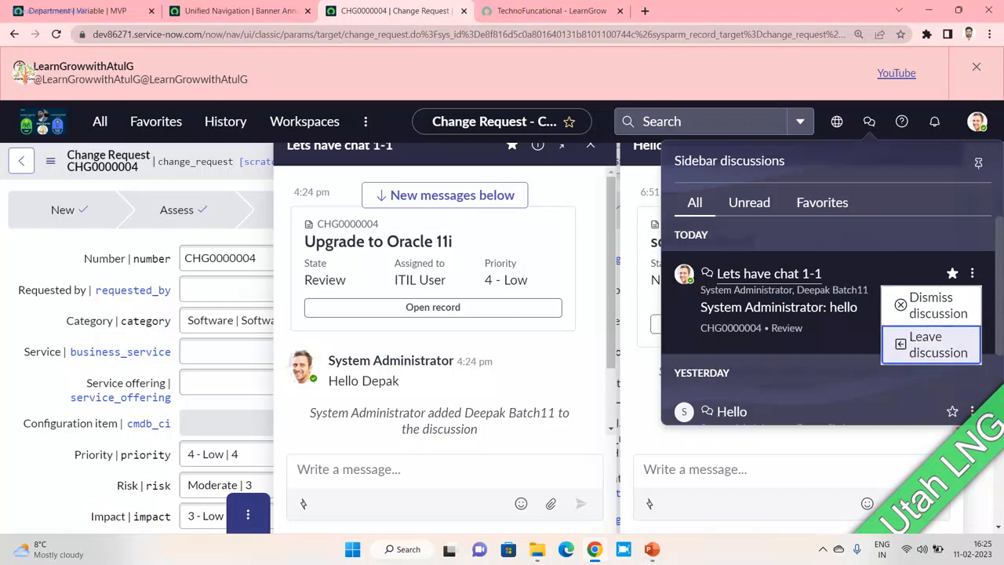
left_click(931, 344)
left_click(623, 335)
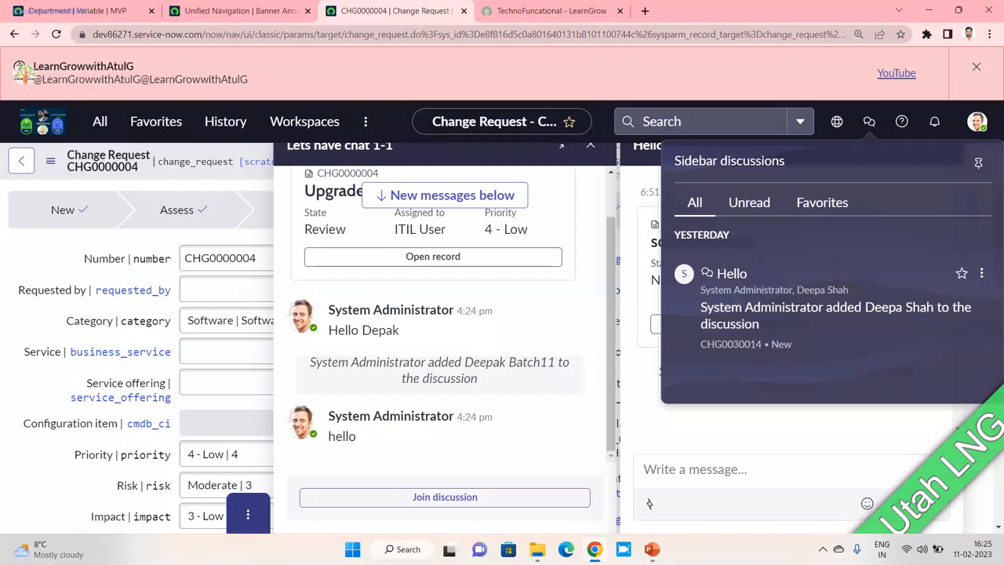
left_click(982, 273)
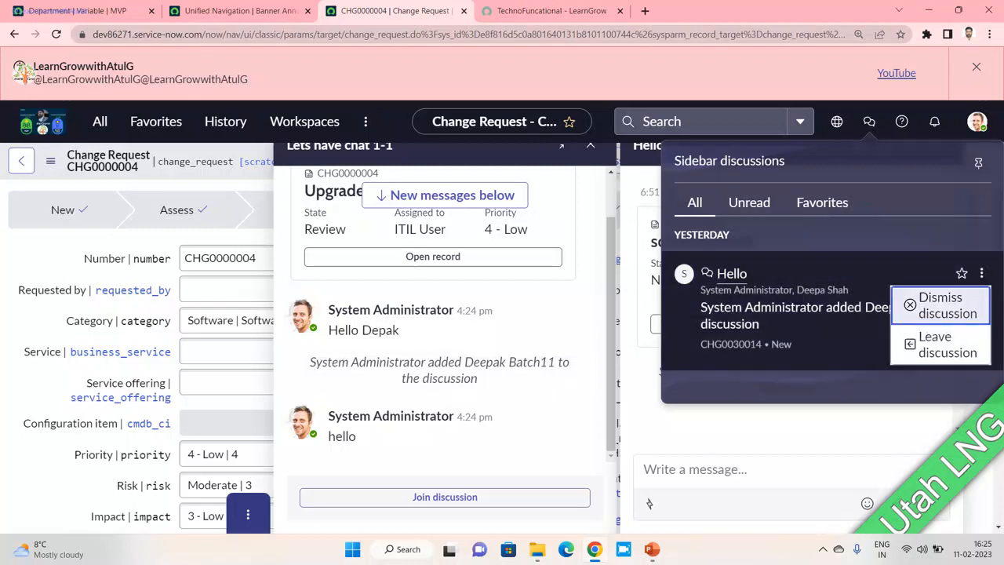
left_click(947, 305)
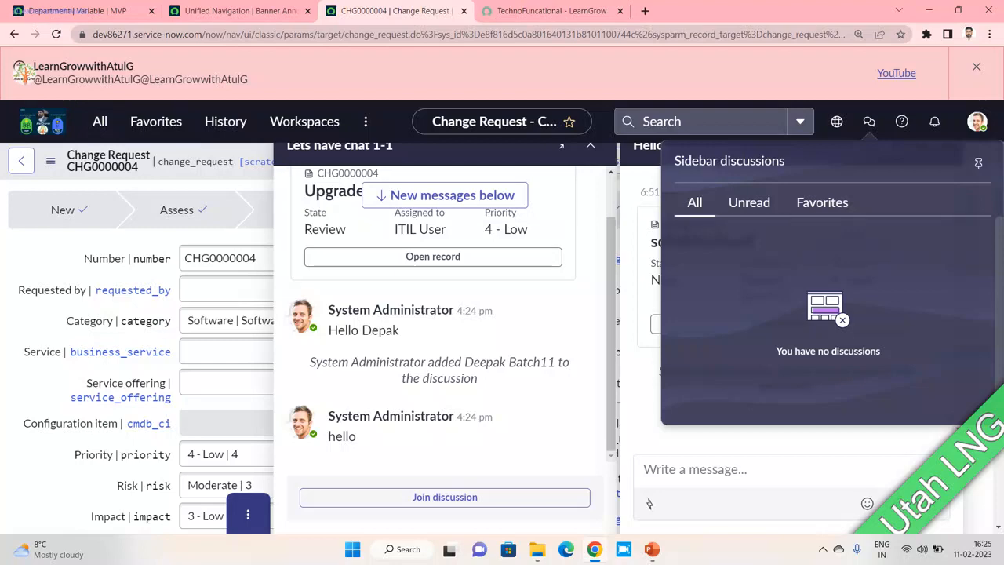
- Filter the application navigator for 'side', glance at the PowerPoint slide show, then return to CHG0000004
left_click(99, 122)
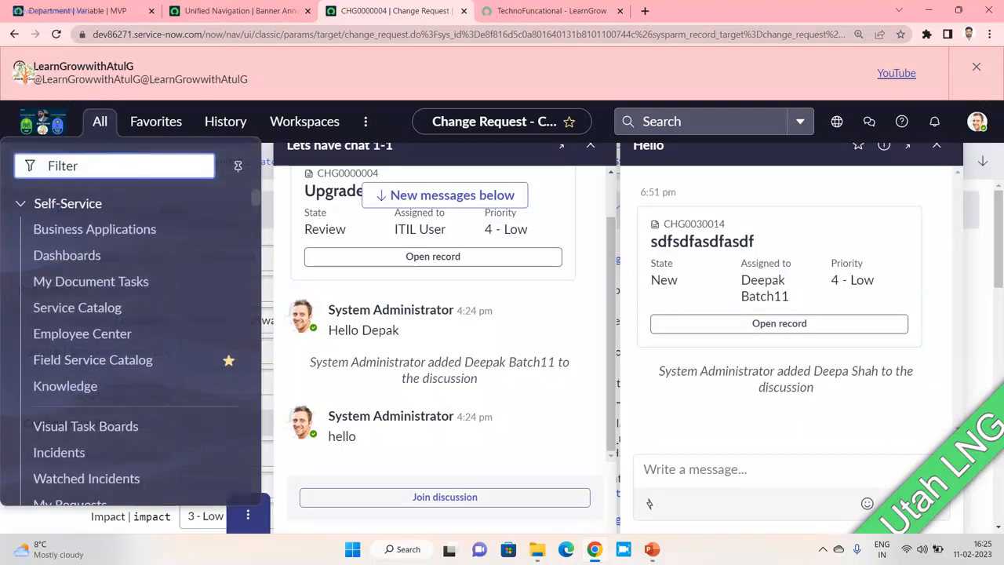
type("sidebar")
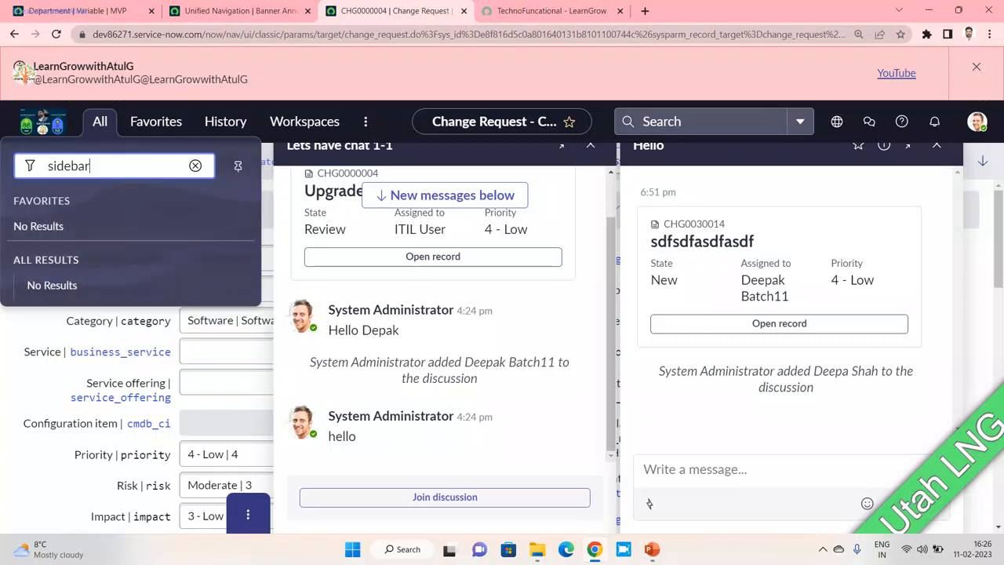
key("BackSpace")
key("BackSpace")
key("BackSpace")
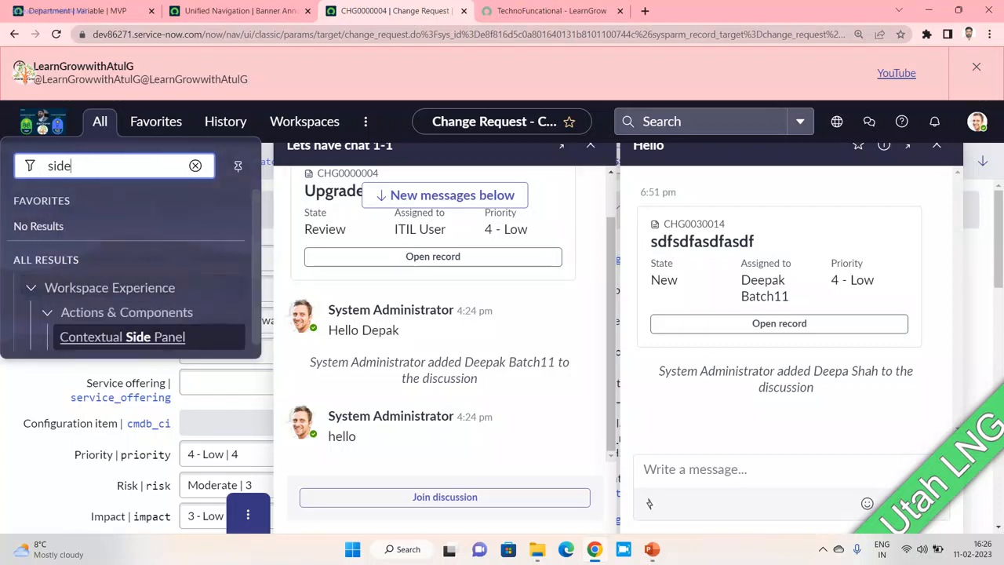
scroll(133, 288, "down", 1)
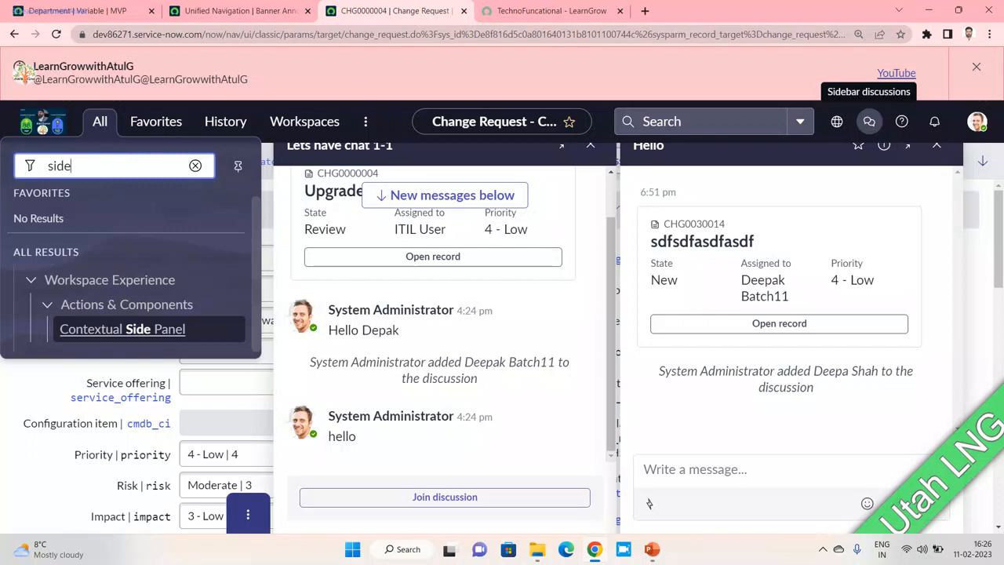
key("alt+Tab")
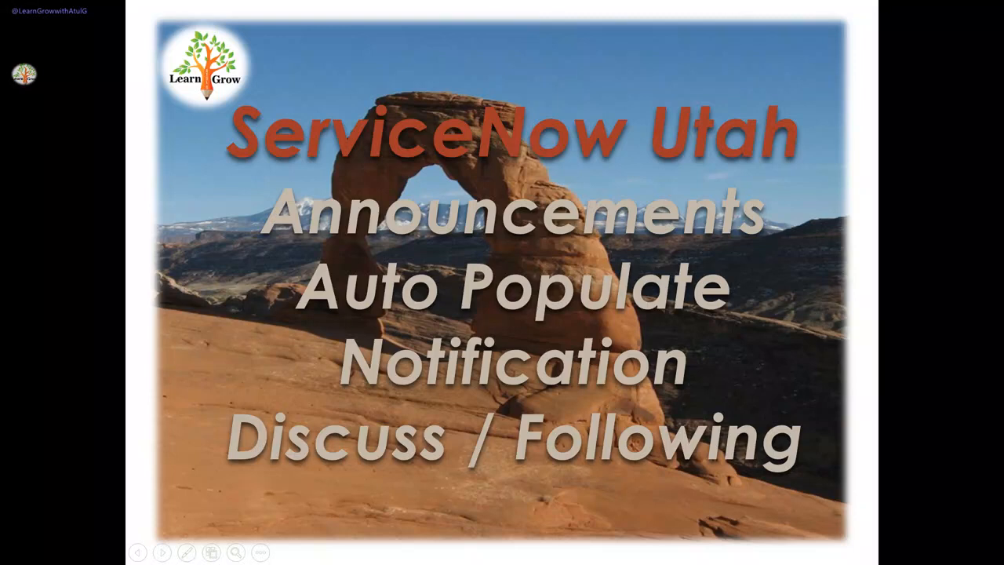
key("alt+Tab")
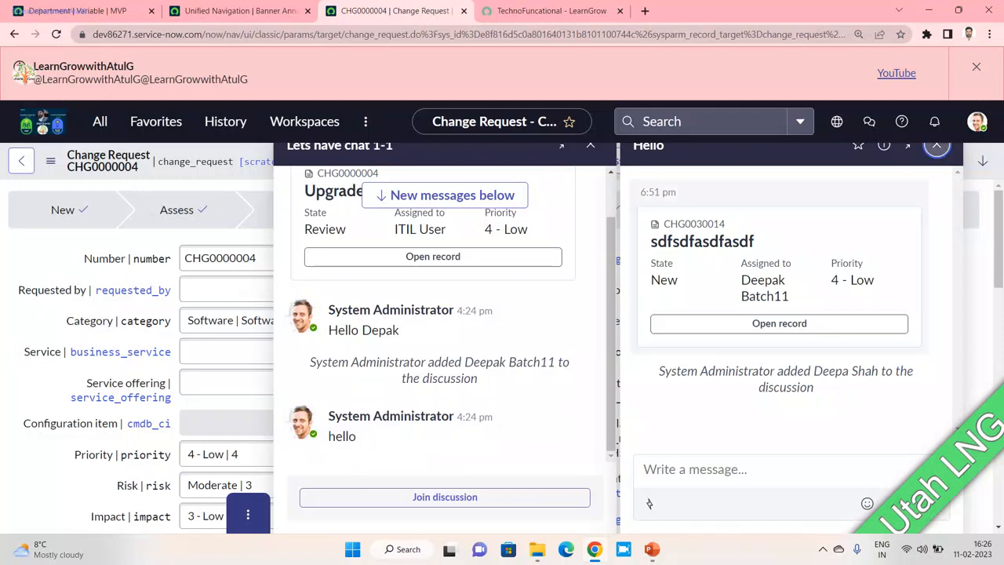
- Close the Hello and Lets have chat 1-1 panels and follow change request CHG0000004
left_click(937, 147)
left_click(937, 148)
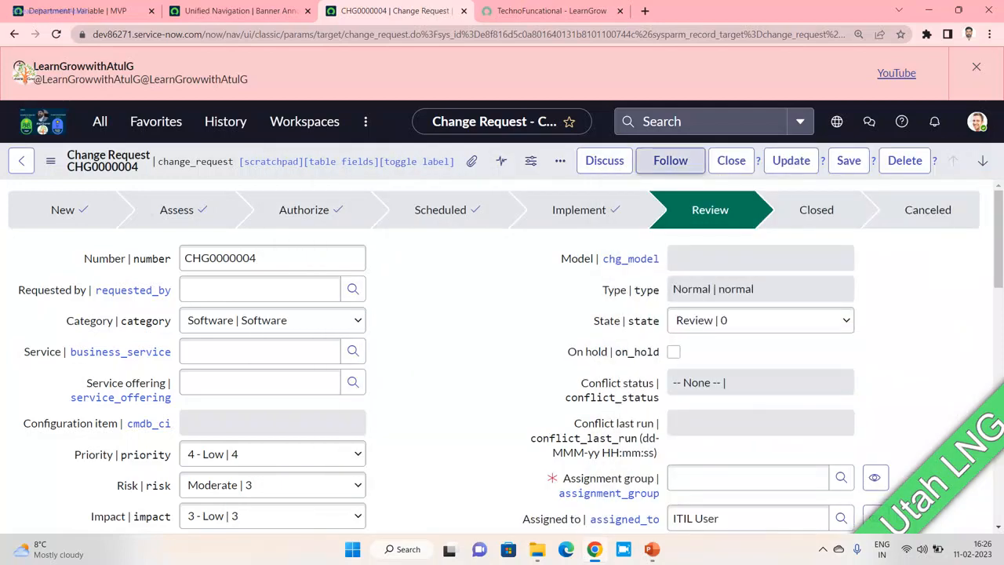
left_click(670, 161)
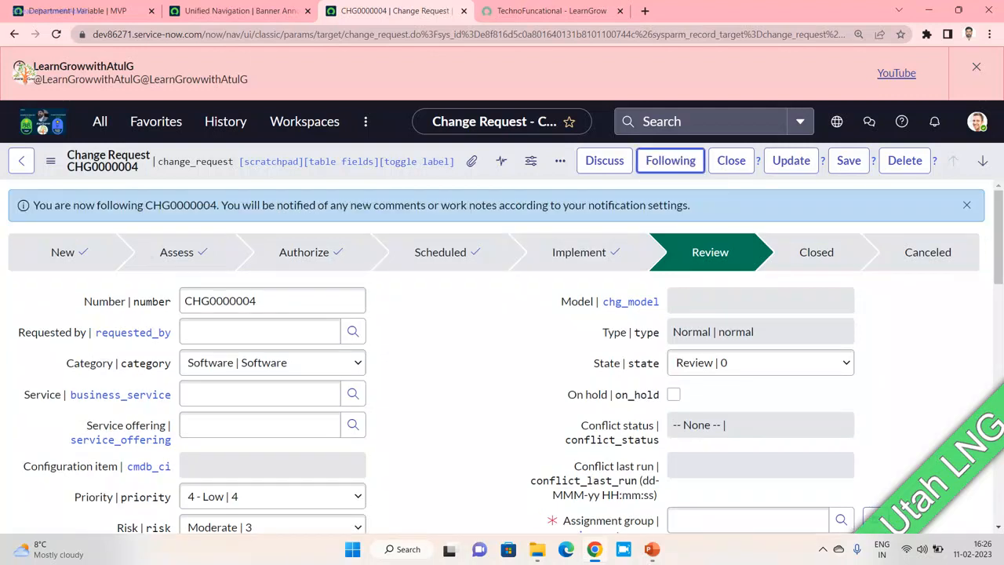
left_click_drag(242, 205, 689, 205)
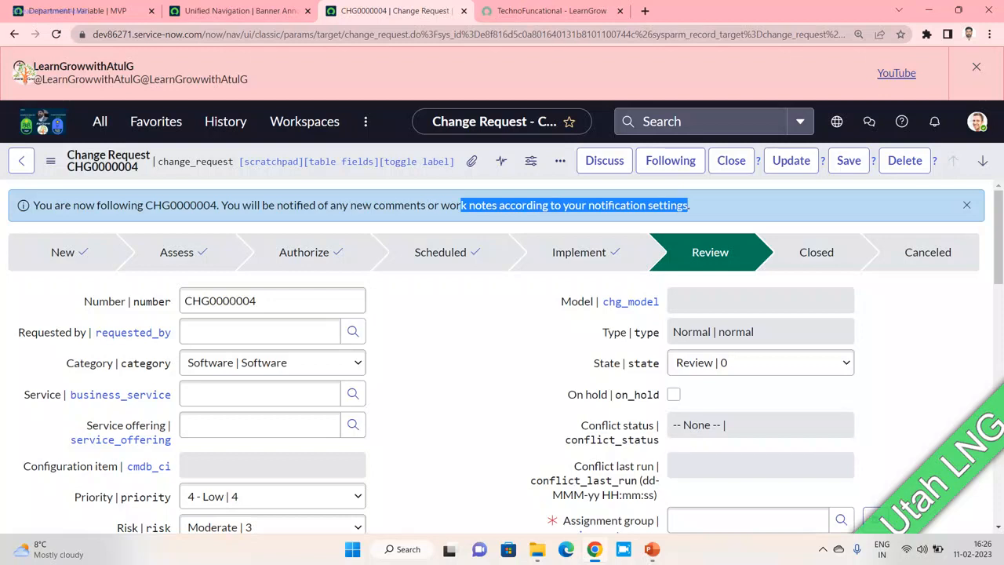
left_click(689, 206)
- Check the watch list and work notes section, then unfollow CHG0000004
left_click_drag(276, 206, 439, 205)
scroll(506, 357, "down", 5)
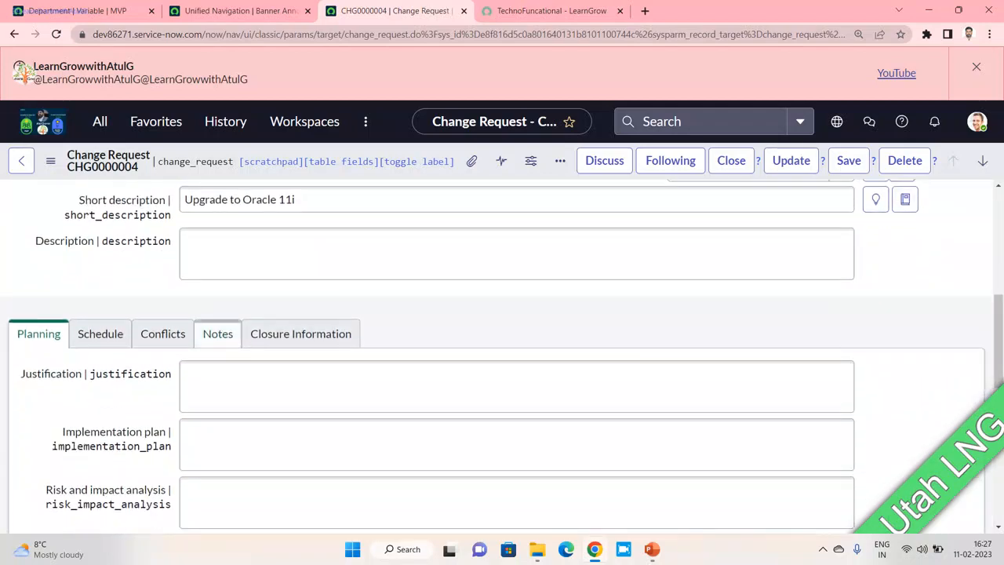
left_click(218, 334)
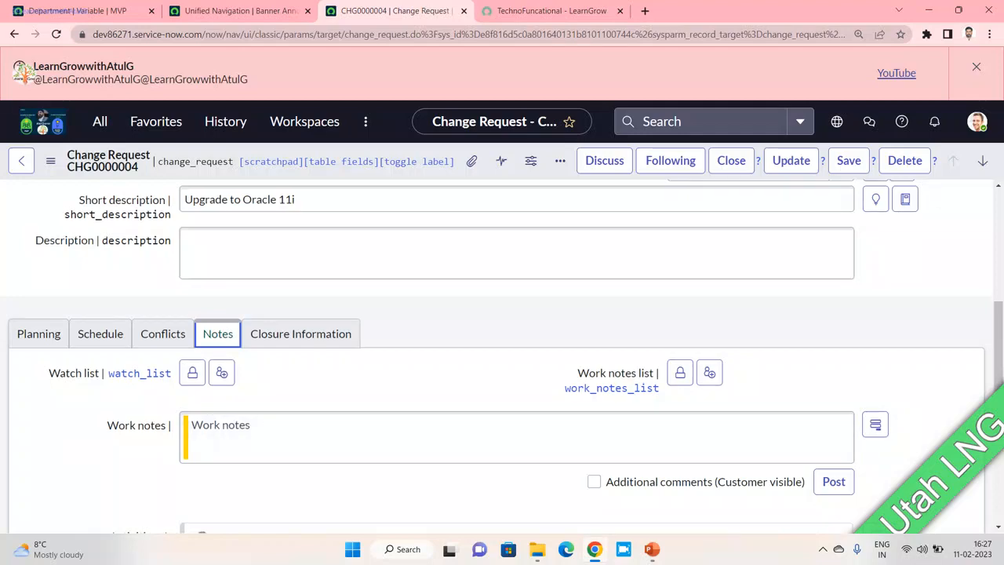
scroll(502, 353, "up", 5)
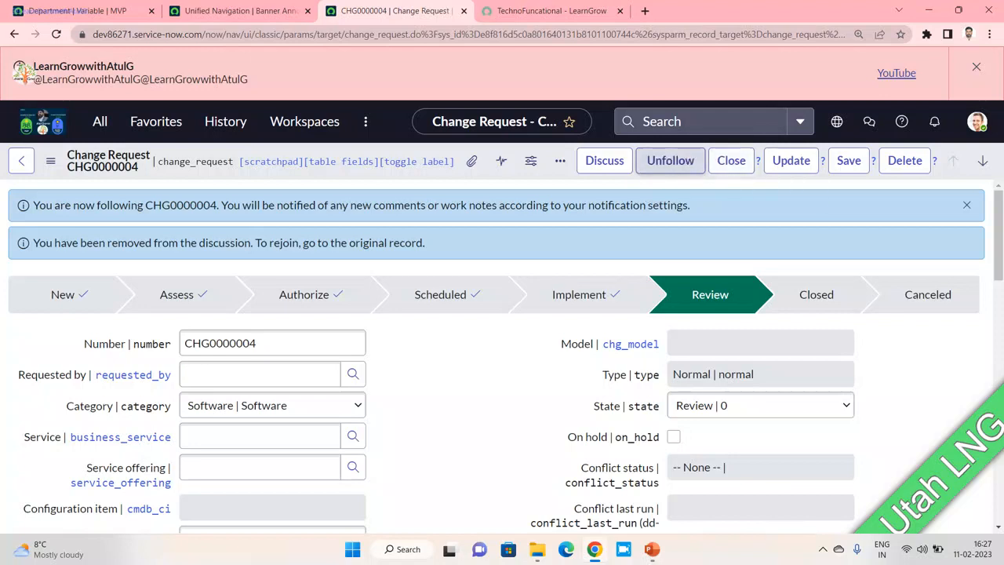
left_click(671, 160)
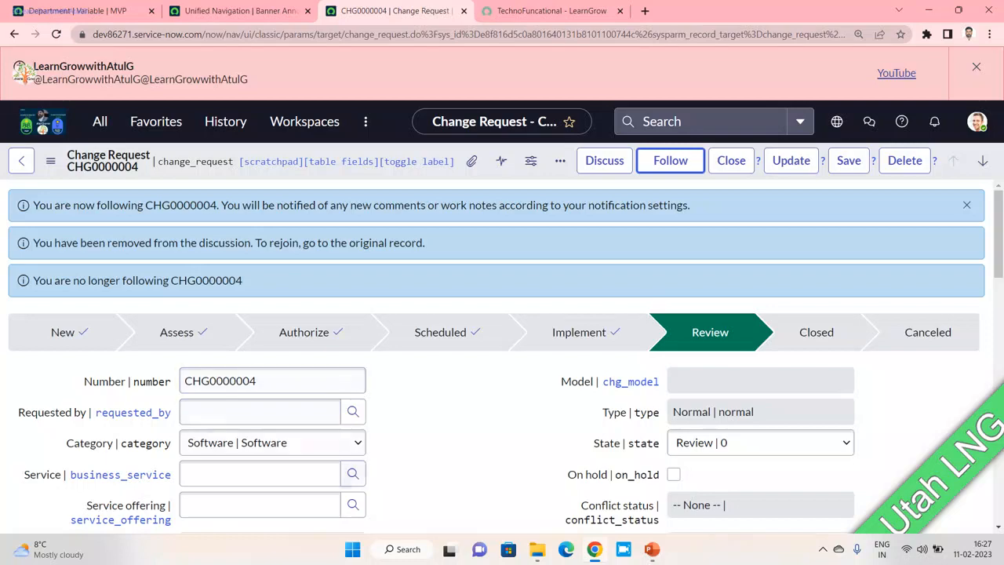
- In Edge, open the dev30887.service-now.com instance and log in with the user name and password
left_click(565, 550)
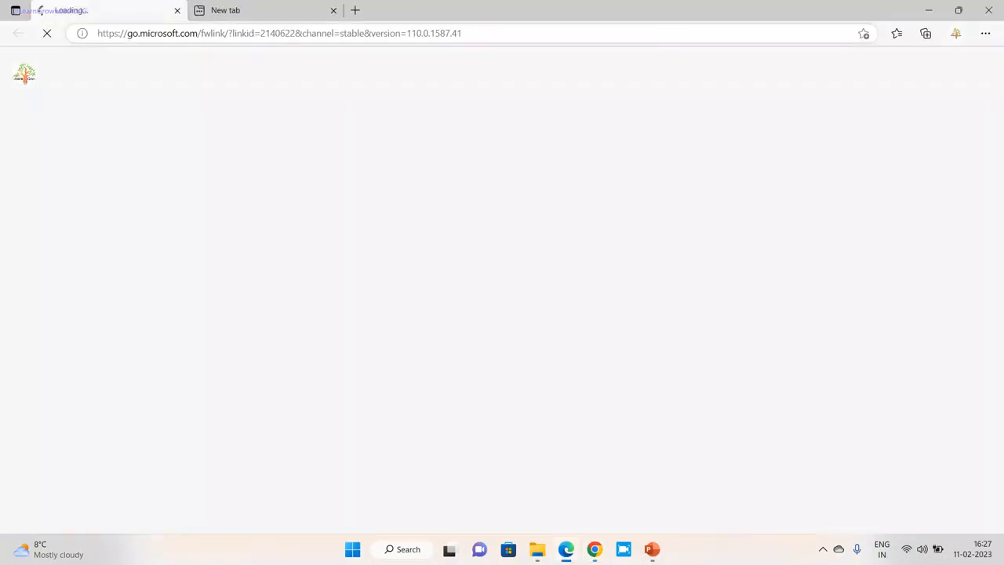
type("dev30887.service-now.com")
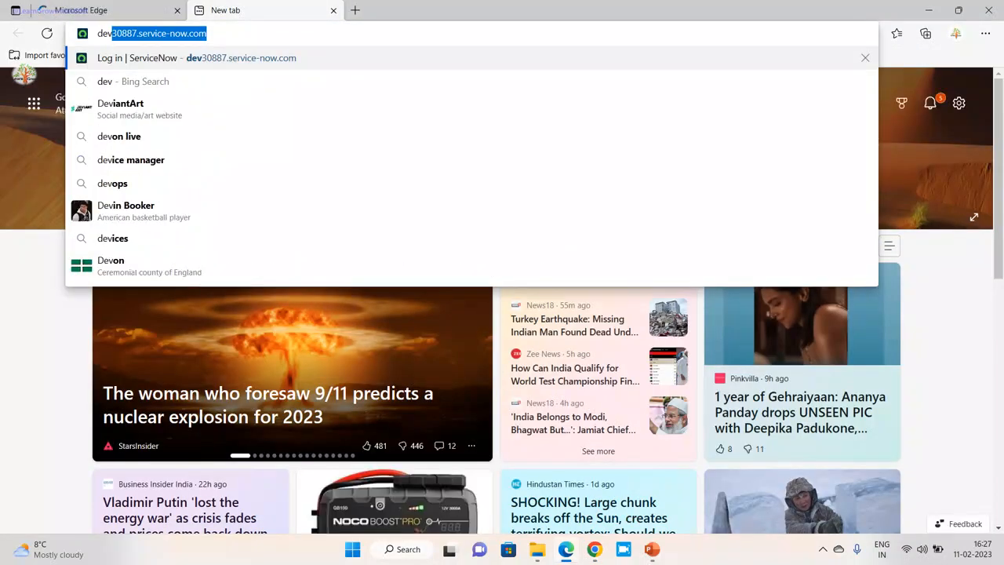
key("Return")
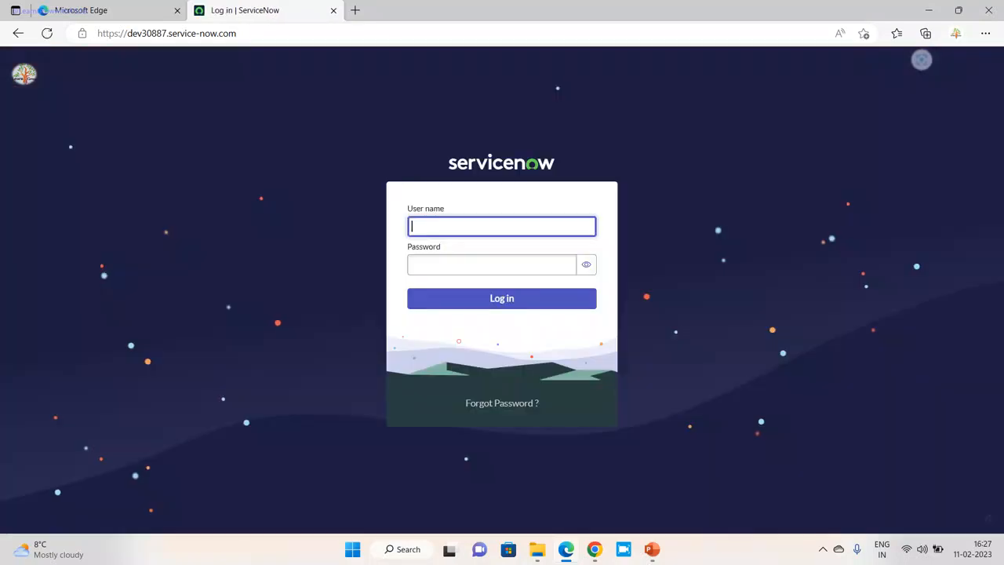
type("Atuk")
key("Tab")
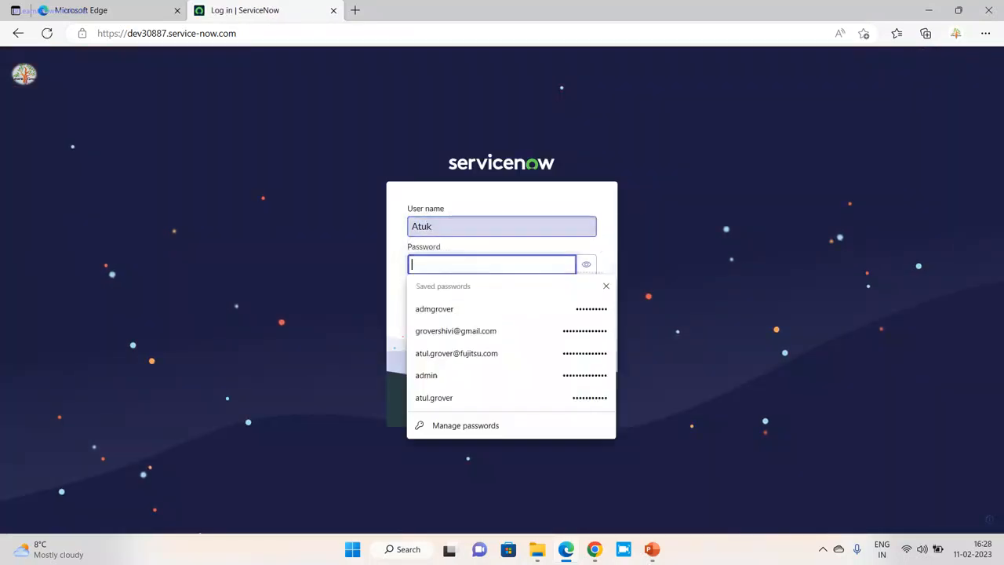
key("shift+Tab")
key("Right")
key("BackSpace")
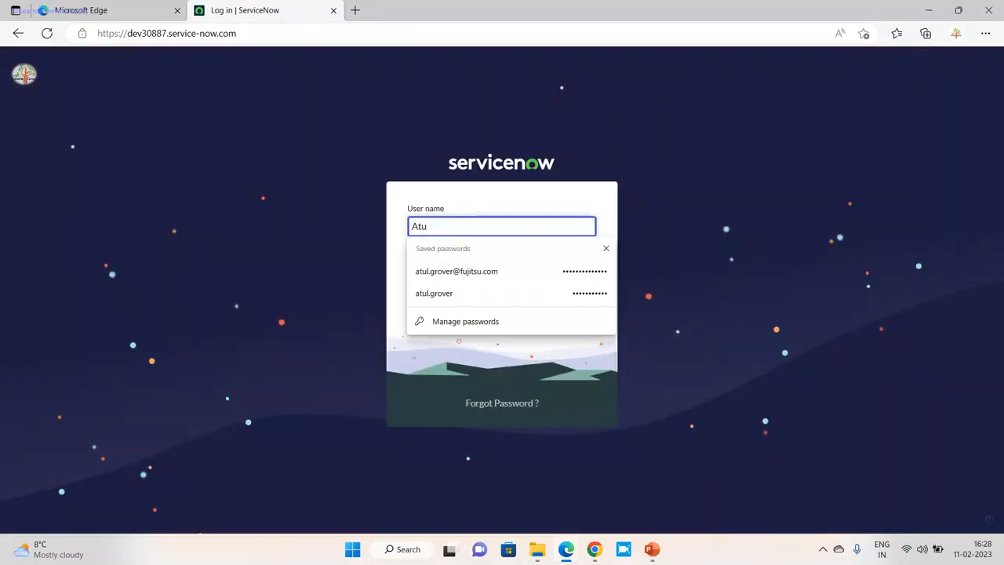
type("l")
key("Tab")
type("•••••••••••")
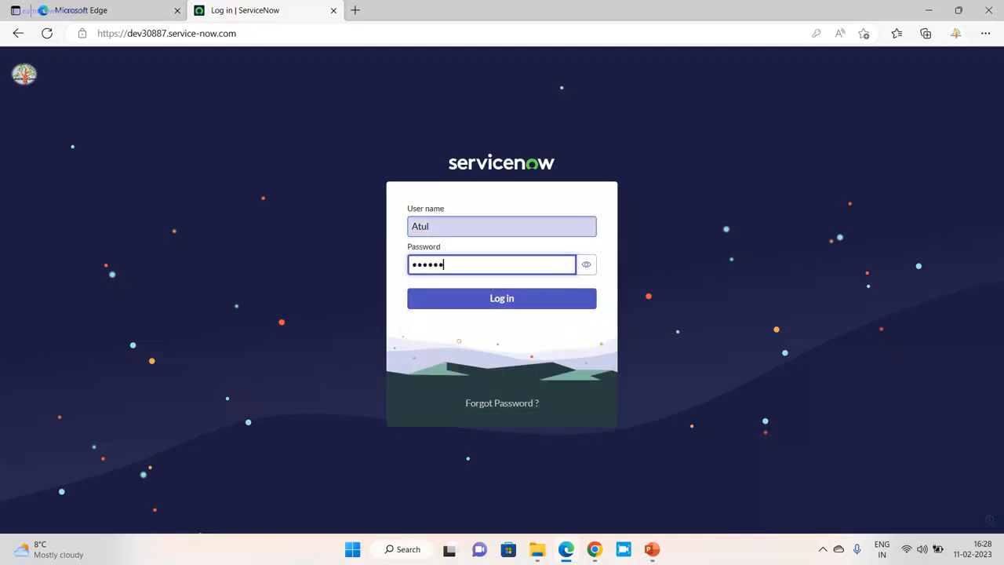
key("Return")
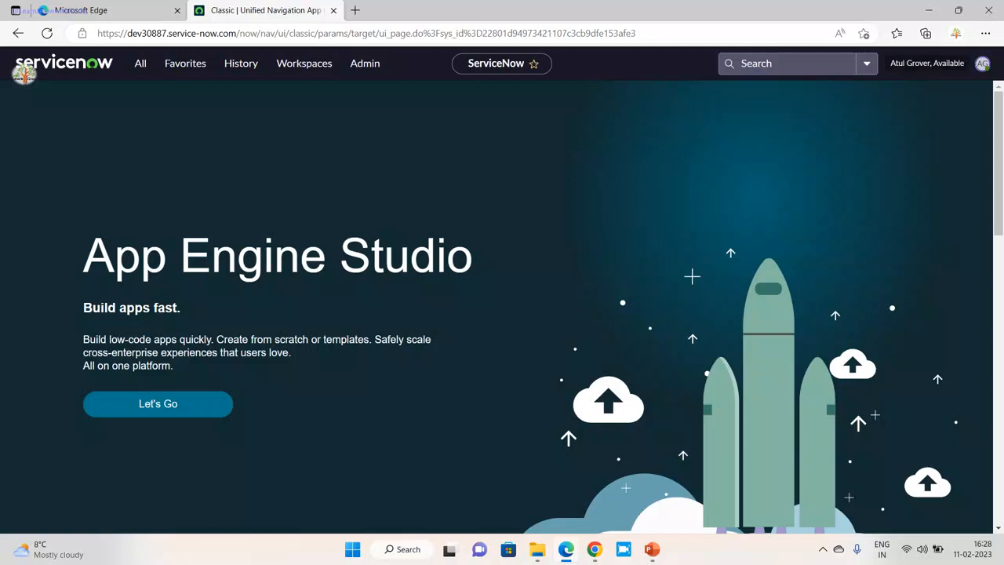
- Open notification preferences from the user profile menu and view the Core UI settings
left_click(982, 63)
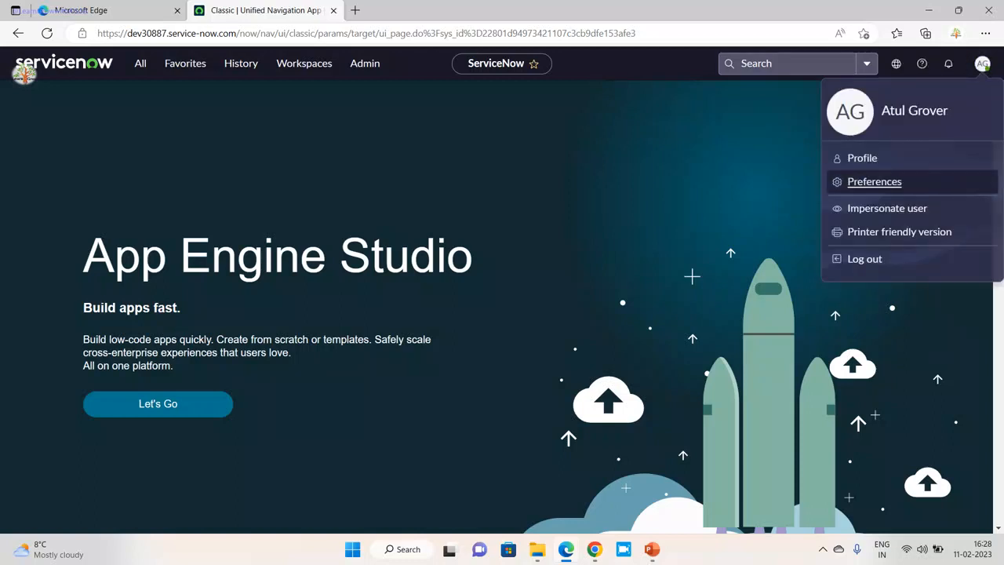
left_click(874, 181)
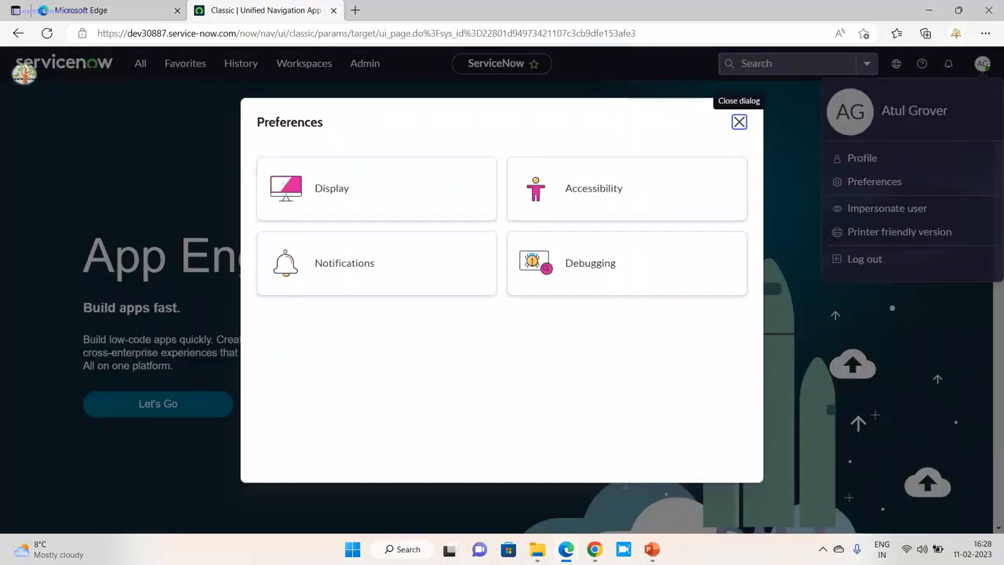
left_click(344, 263)
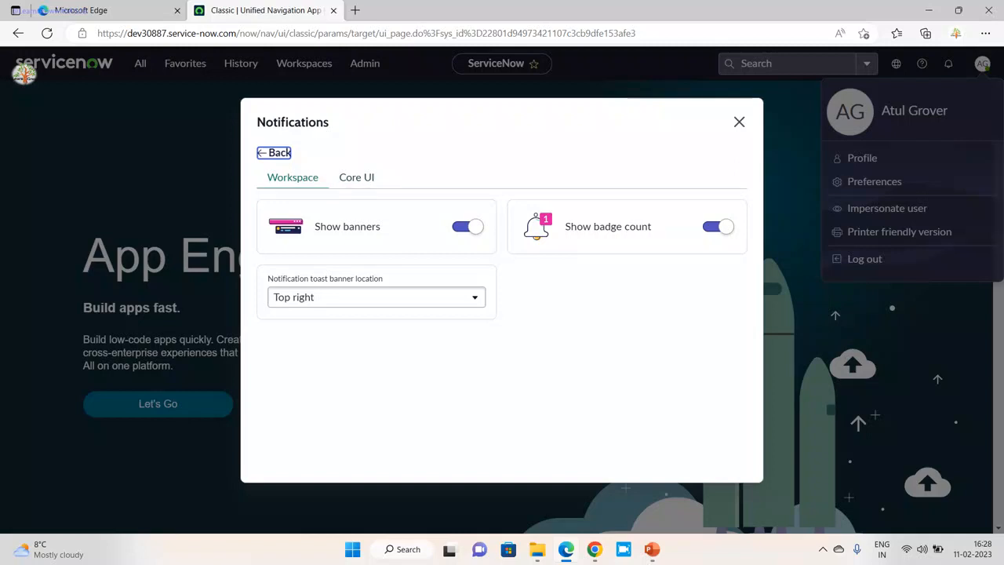
left_click(356, 178)
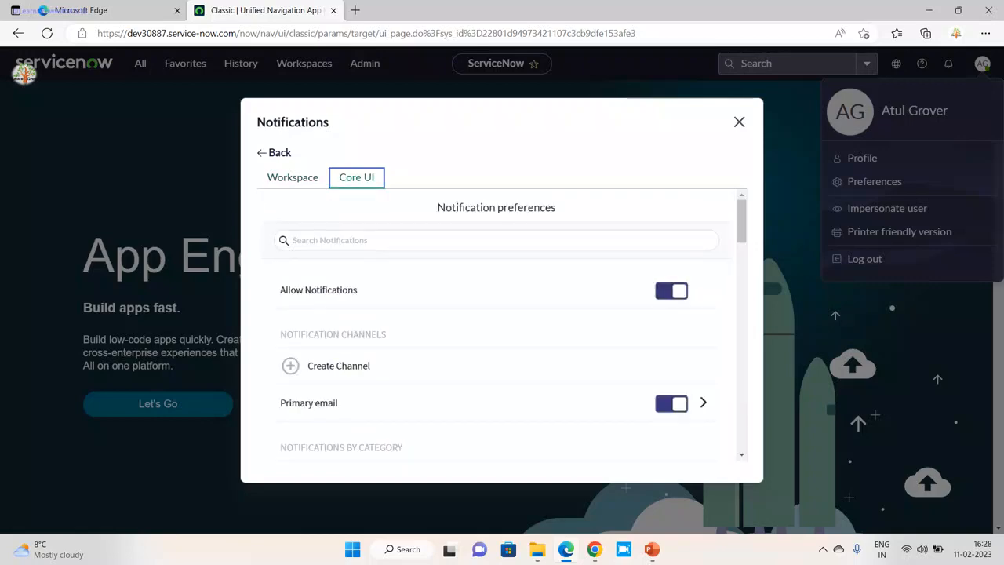
- Back in Chrome, dismiss the channel promotion banner and open notification preferences there
key("alt+Tab")
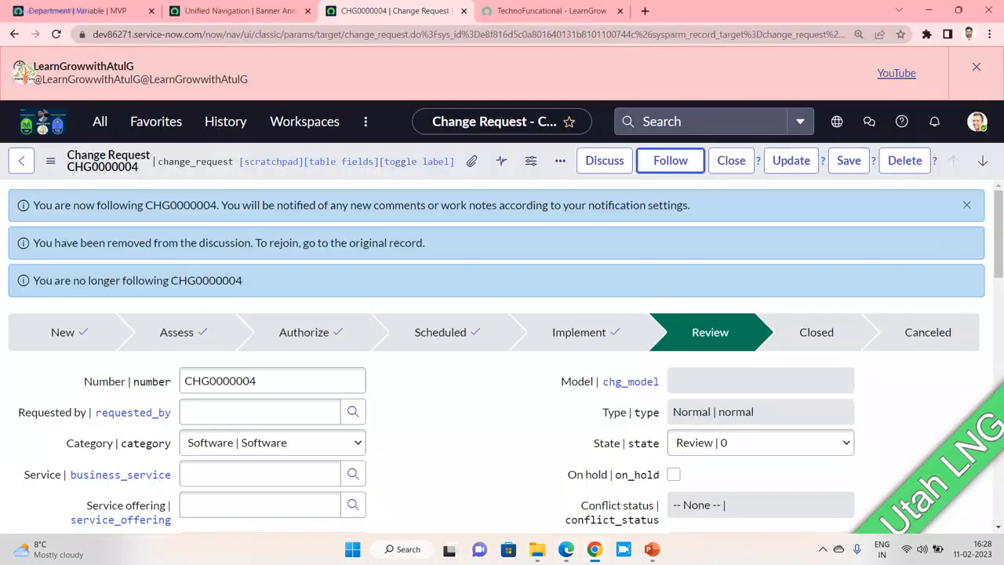
left_click(70, 11)
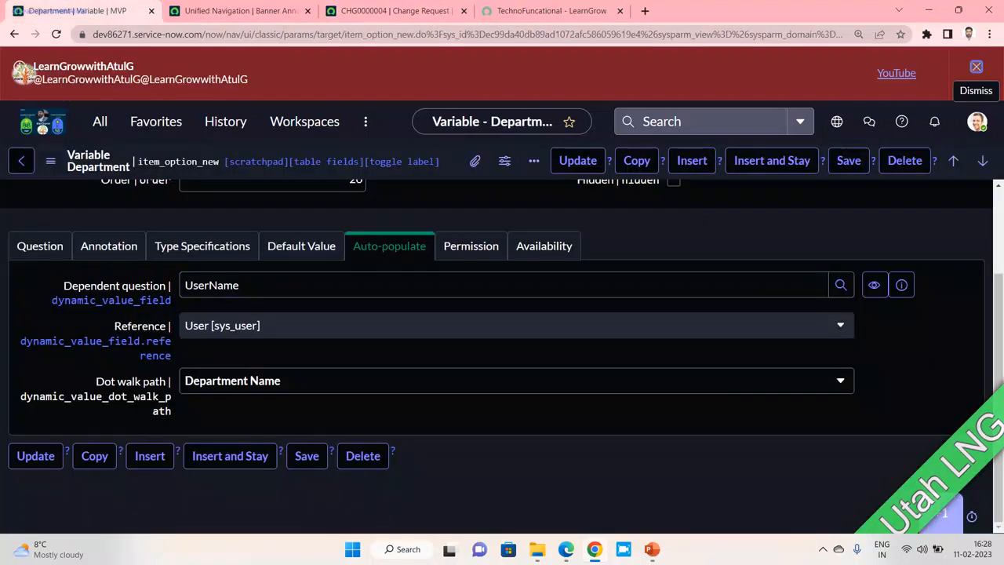
left_click(976, 67)
left_click(977, 68)
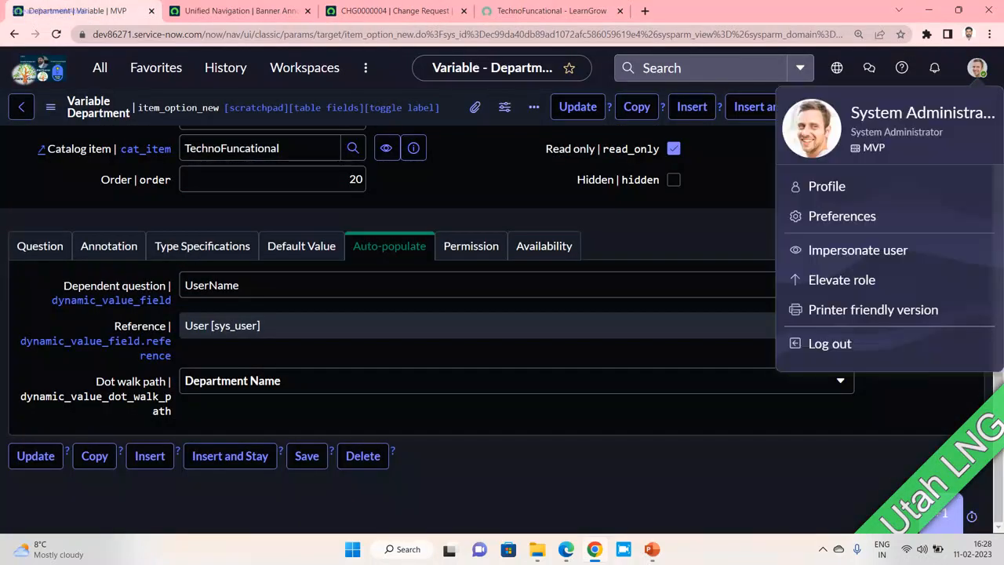
left_click(841, 216)
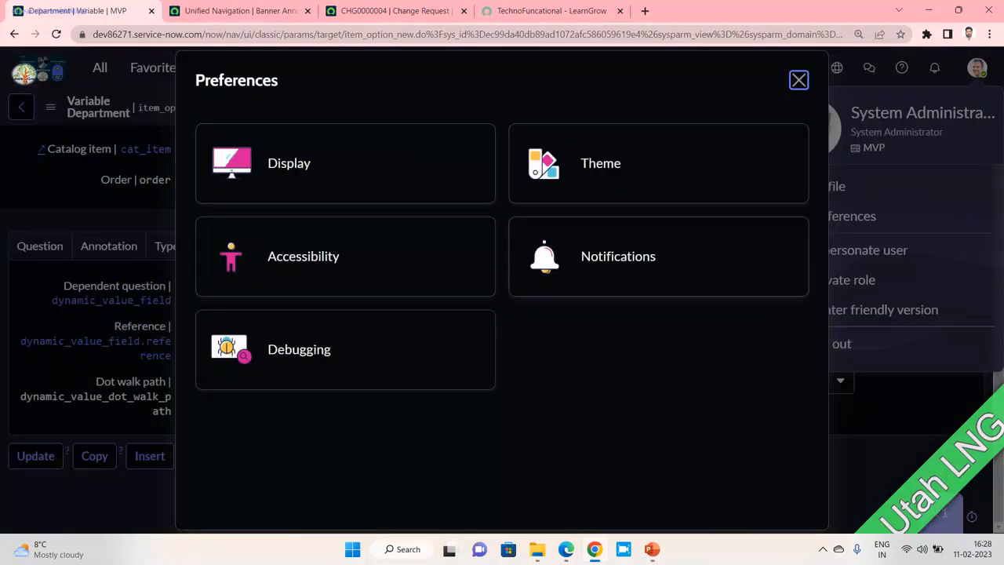
left_click(618, 256)
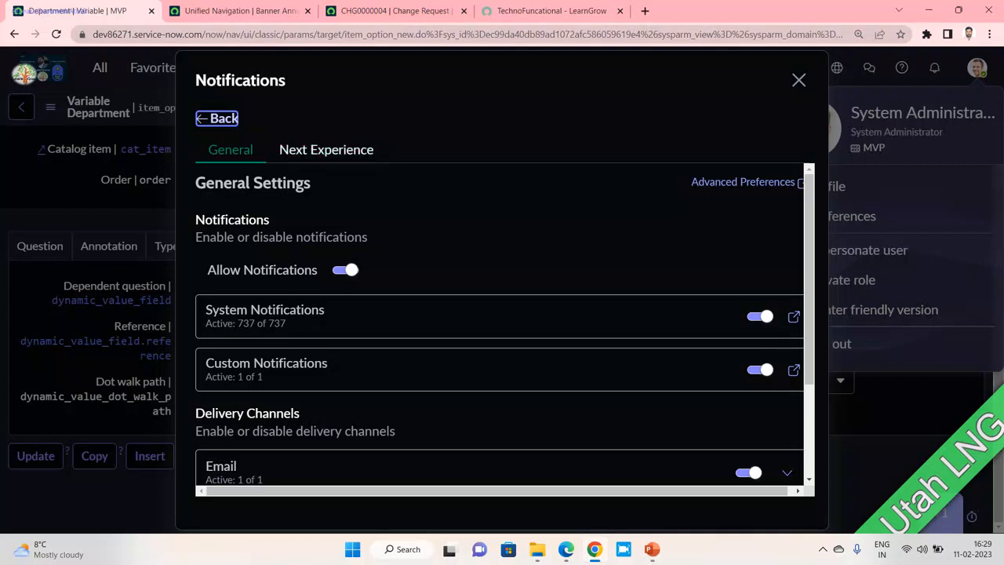
- Enable the Next Experience delivery channel and display its banner and badge settings
scroll(499, 330, "down", 1)
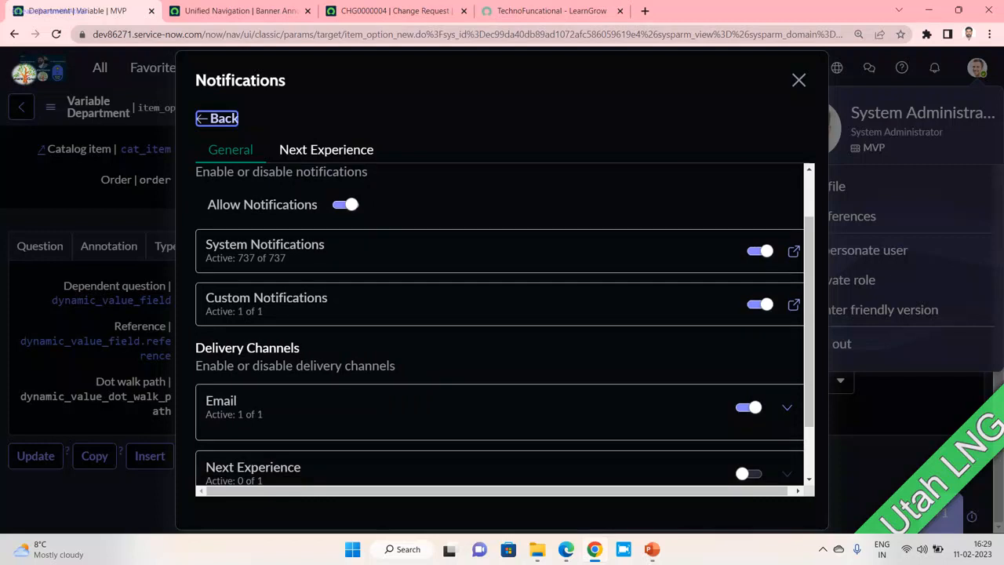
scroll(500, 330, "down", 1)
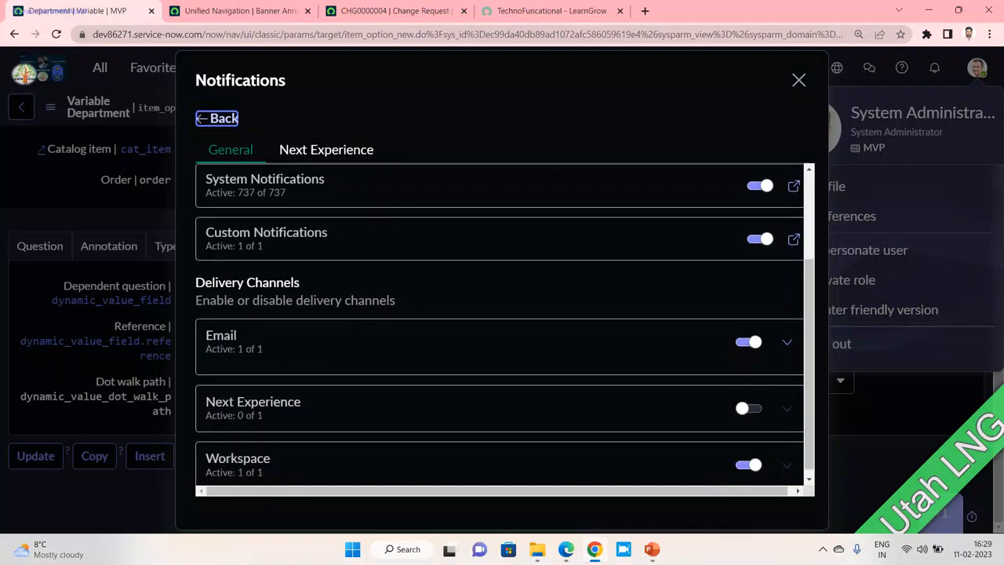
scroll(499, 330, "down", 1)
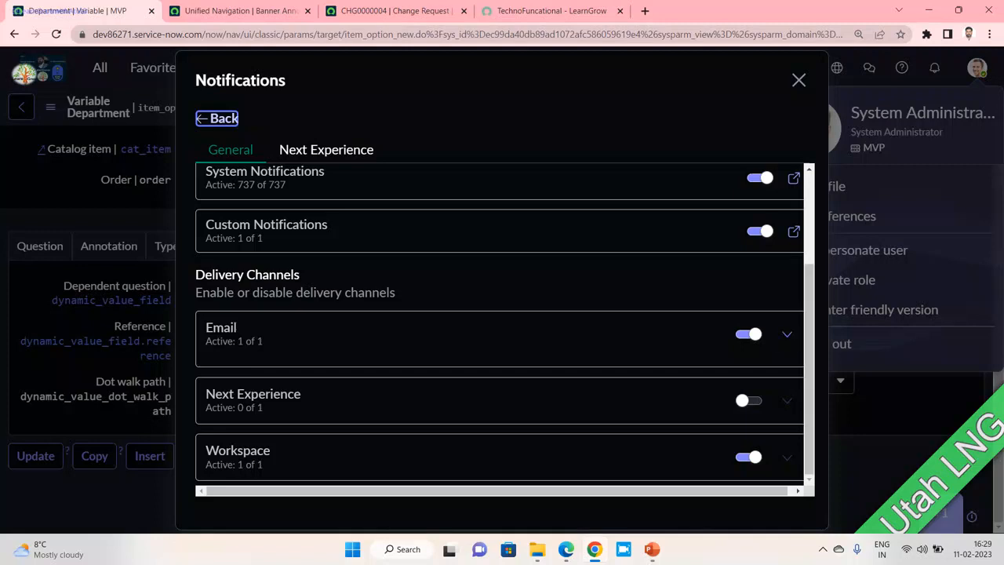
left_click(748, 400)
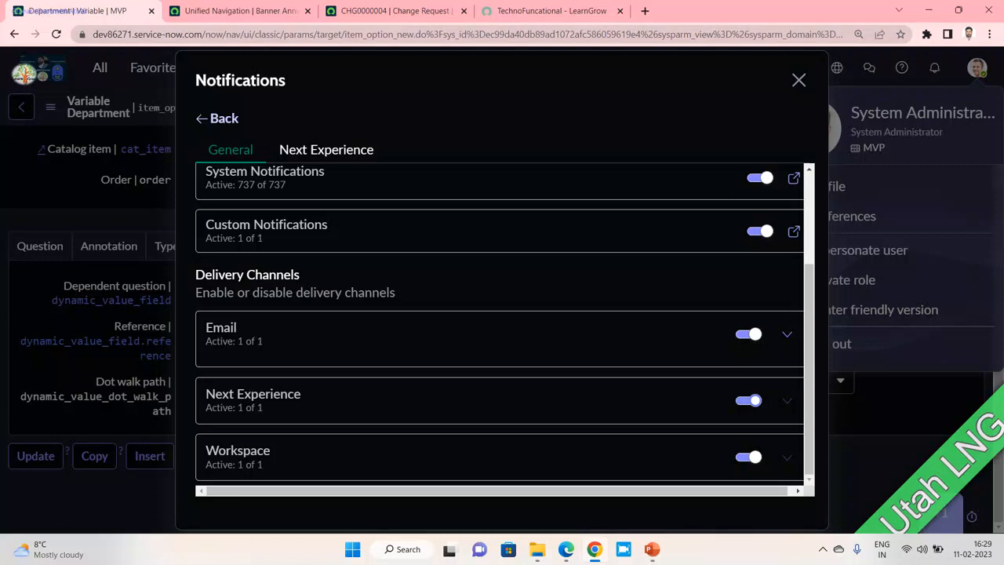
scroll(500, 329, "up", 3)
left_click(326, 150)
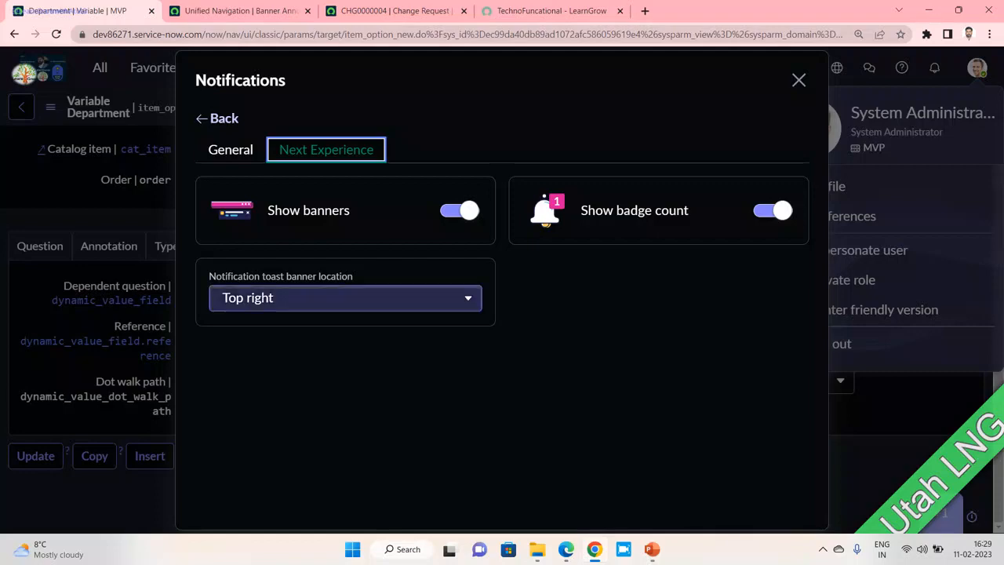
- Compare the other instance's Workspace, General and Core UI notification settings
key("alt+Tab")
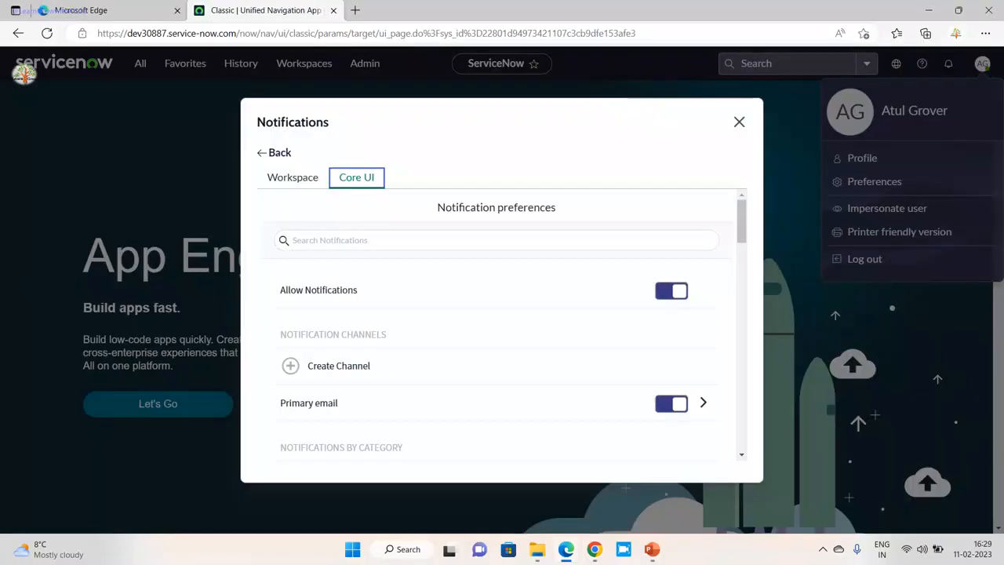
left_click(292, 178)
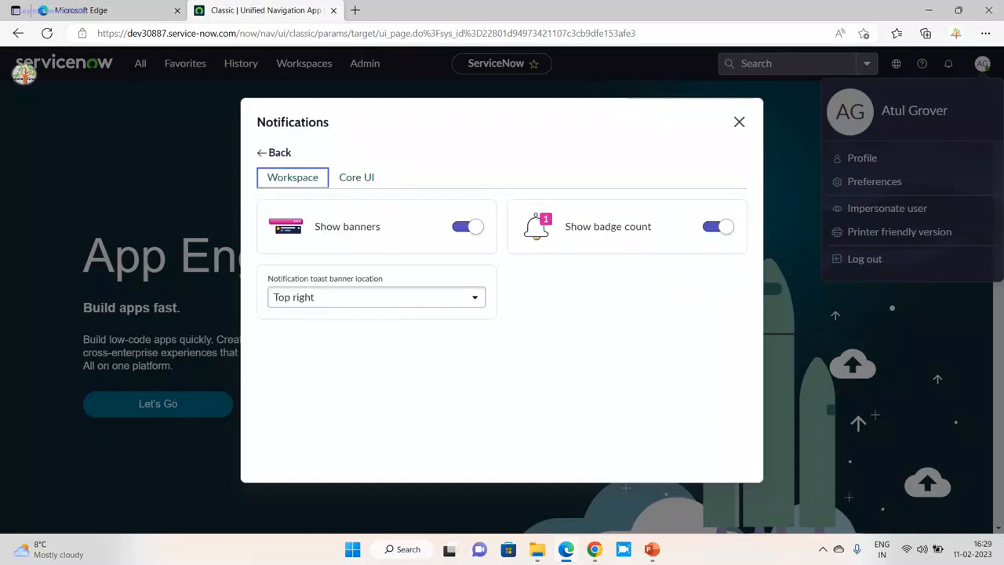
key("alt+Tab")
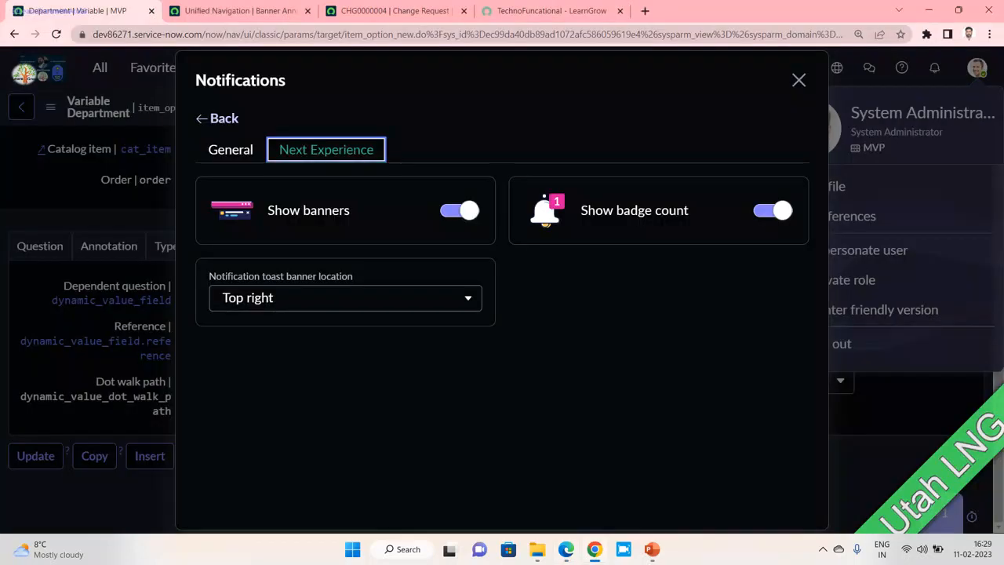
key("alt+Tab")
key("alt+Tab")
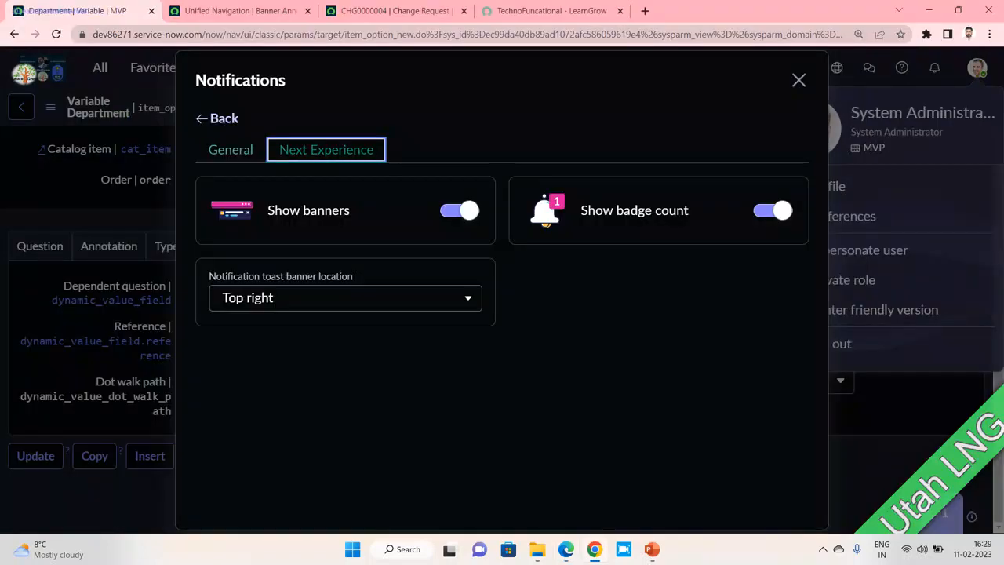
left_click(230, 150)
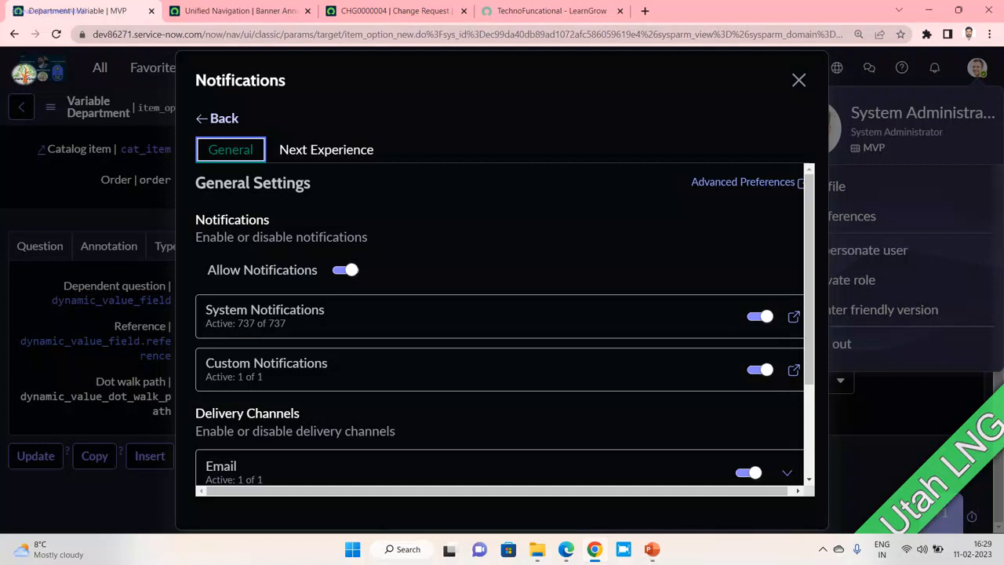
left_click_drag(496, 491, 503, 491)
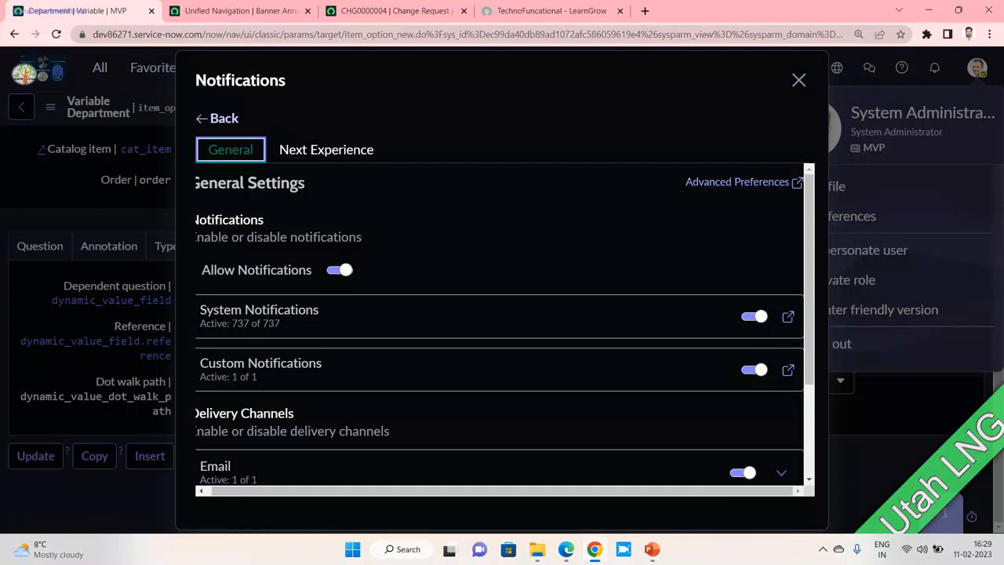
left_click_drag(503, 491, 496, 491)
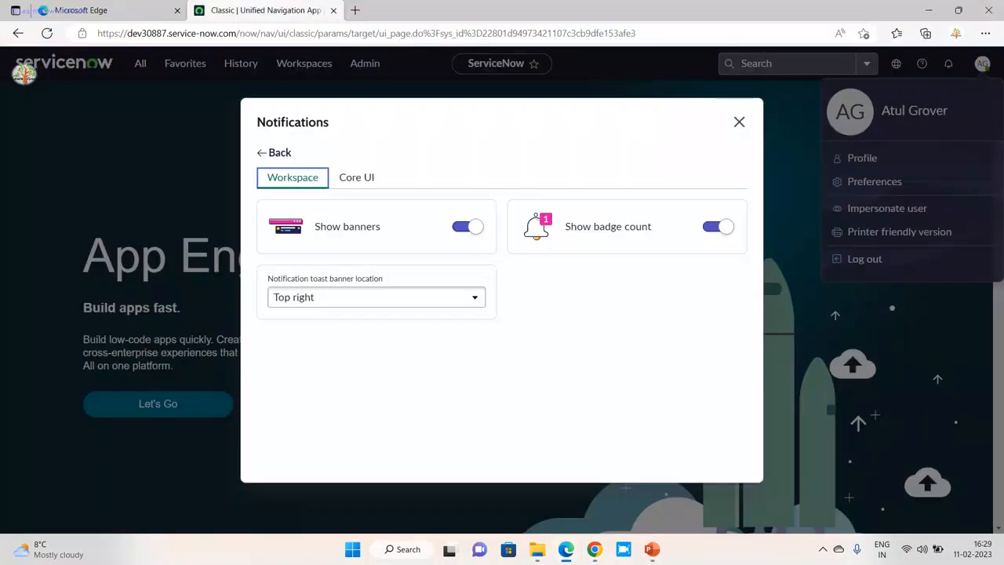
left_click(356, 177)
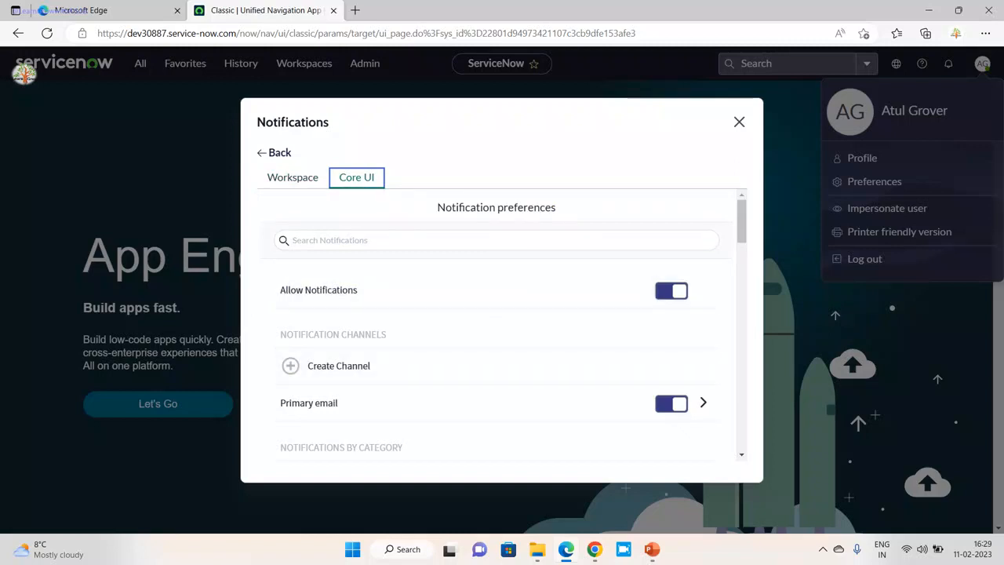
- Switch Allow Notifications off and back on in General Settings
left_click(330, 240)
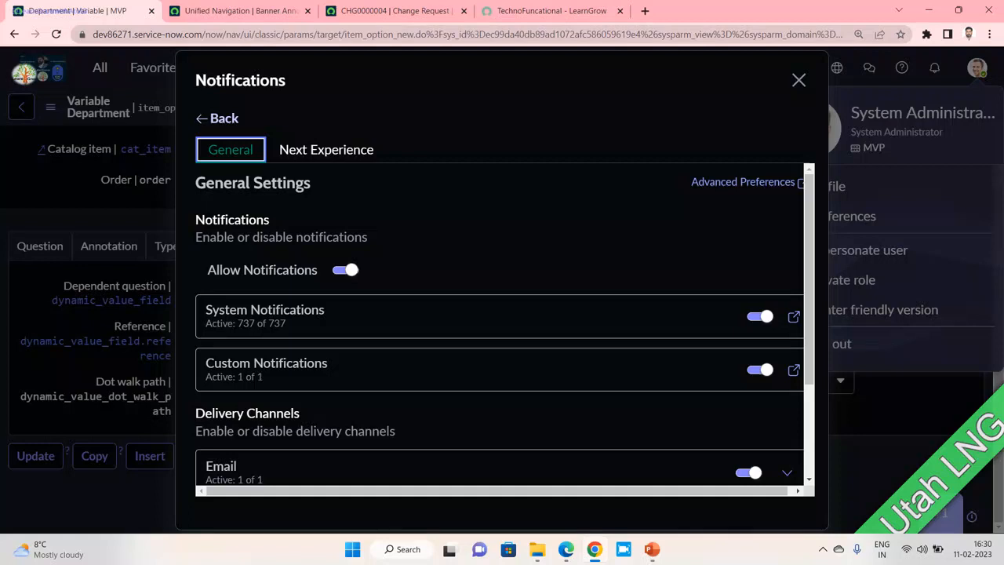
left_click(346, 270)
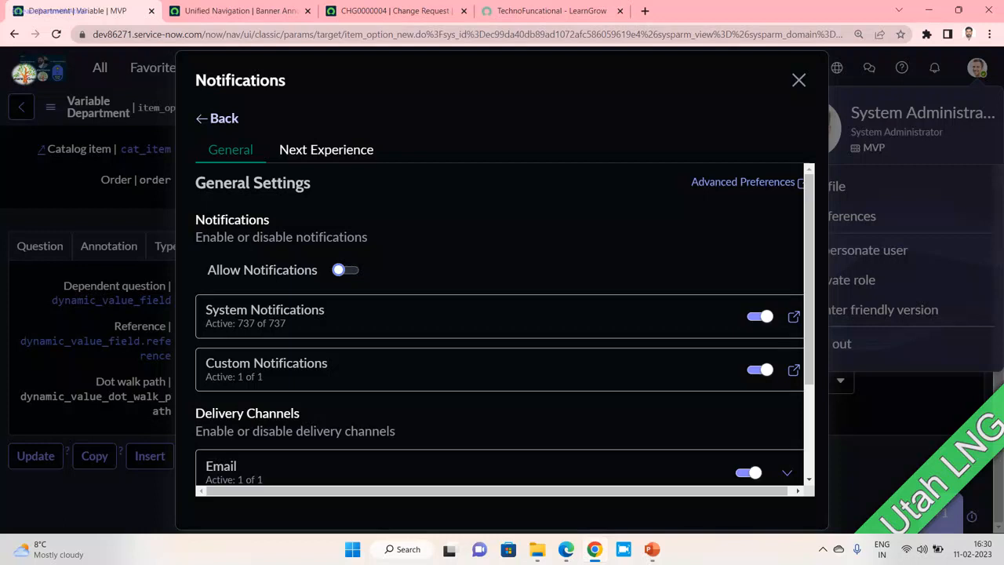
left_click(345, 270)
scroll(500, 325, "down", 1)
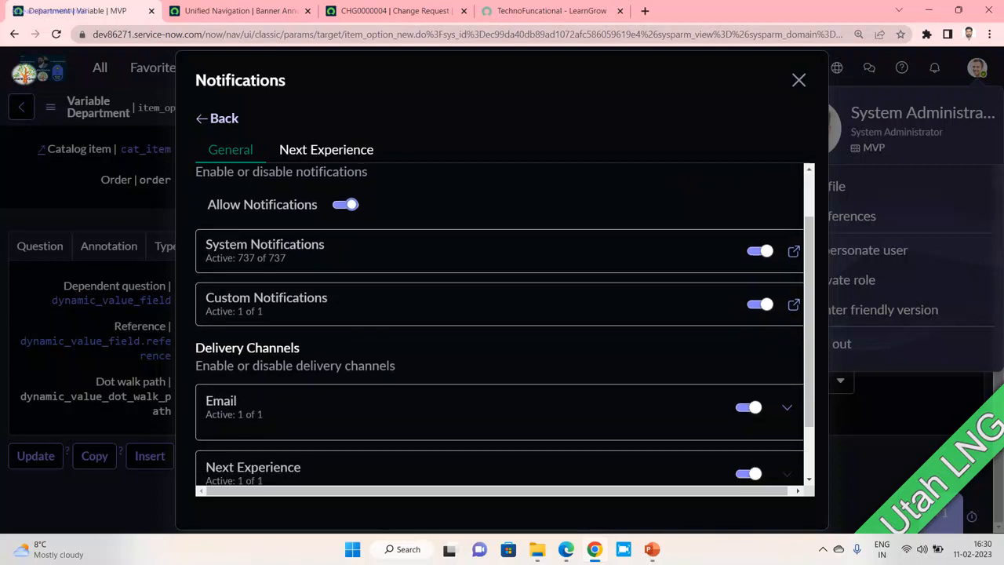
scroll(500, 325, "up", 1)
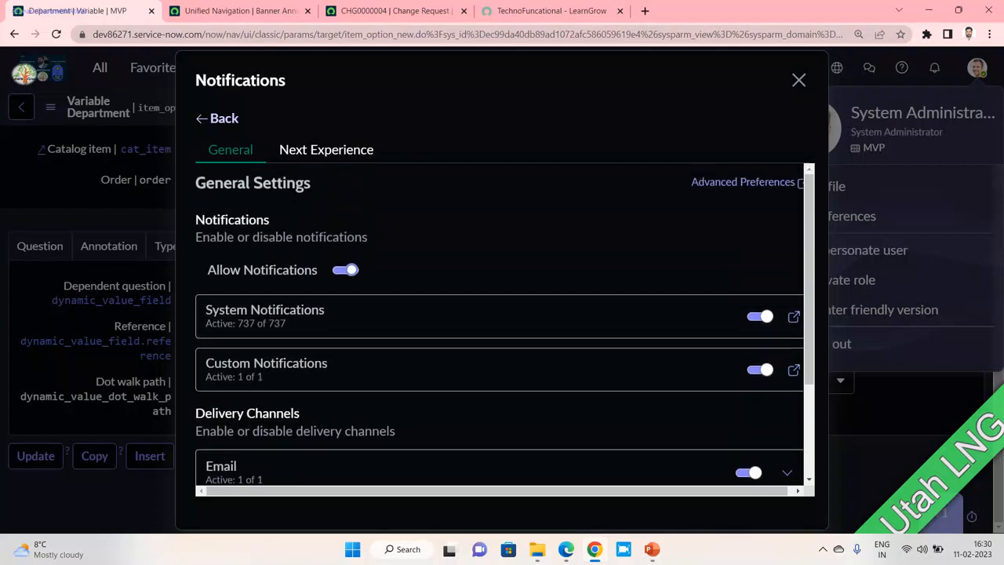
- Open the Advanced Preferences notification page and scroll through its list
left_click(742, 182)
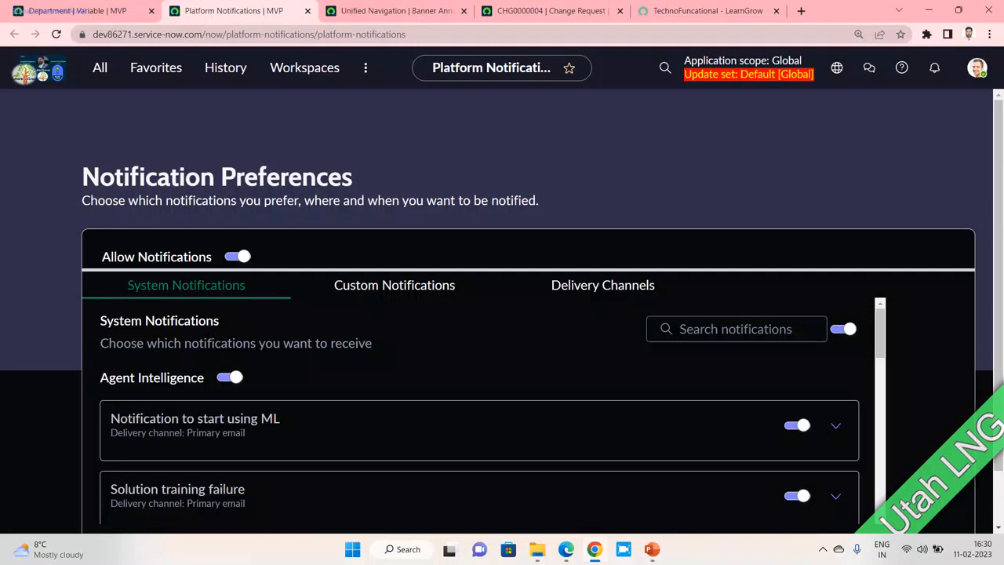
left_click_drag(433, 67, 538, 67)
scroll(394, 228, "down", 1)
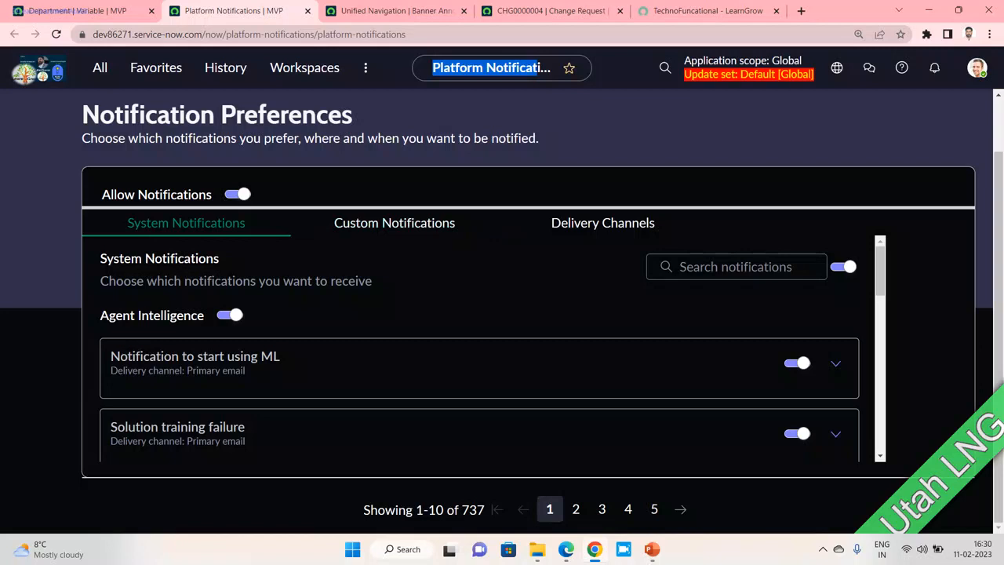
scroll(480, 349, "down", 2)
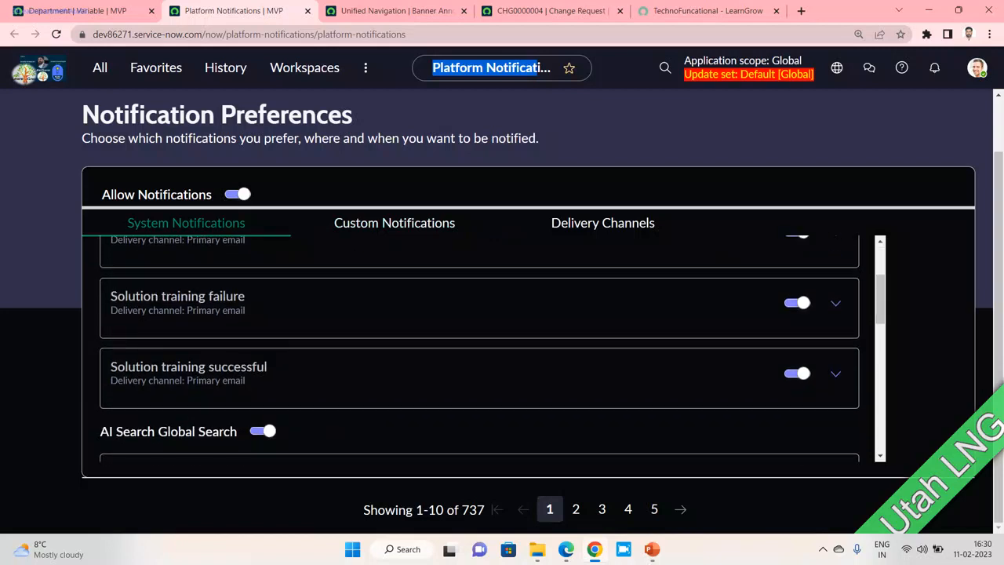
scroll(479, 345, "up", 2)
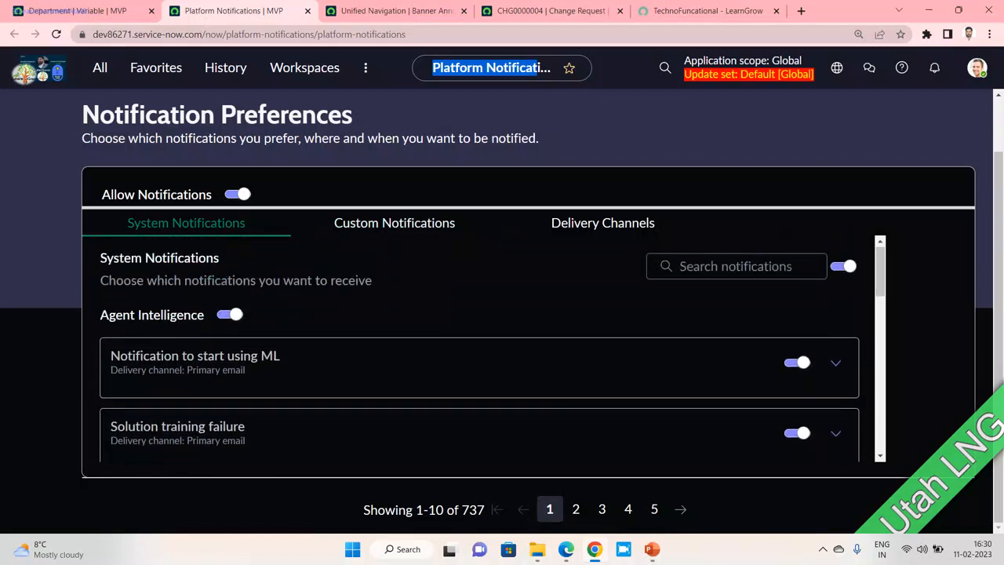
scroll(479, 345, "down", 4)
scroll(479, 349, "down", 3)
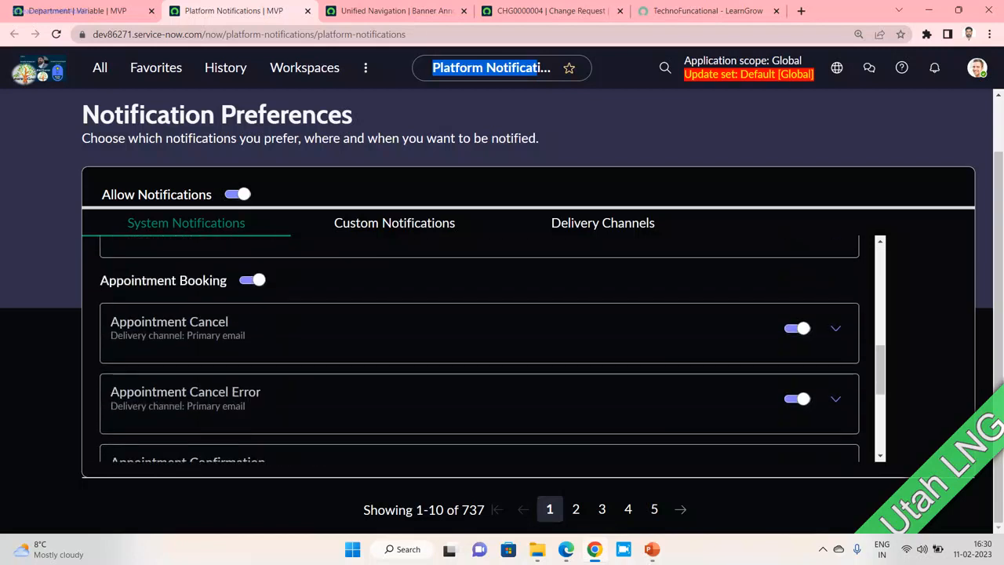
scroll(479, 349, "down", 3)
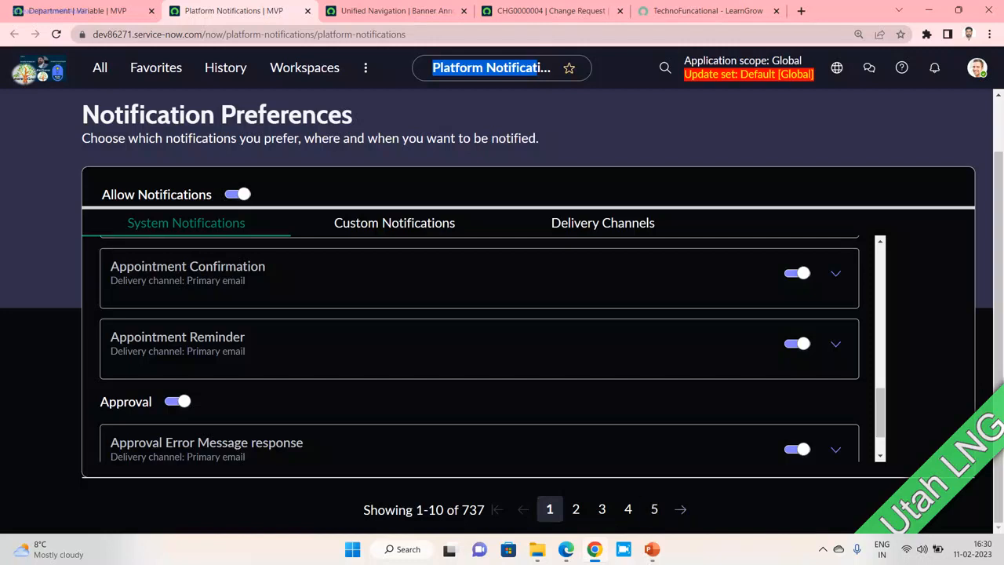
scroll(480, 349, "up", 3)
scroll(480, 349, "up", 3)
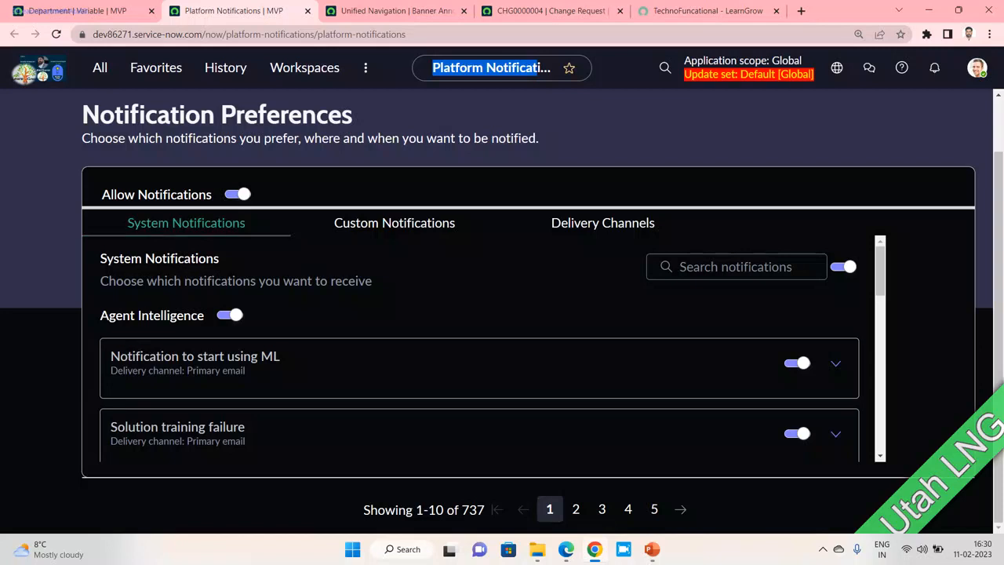
- Switch off all System Notifications, and Allow Notifications in the other instance
left_click(844, 267)
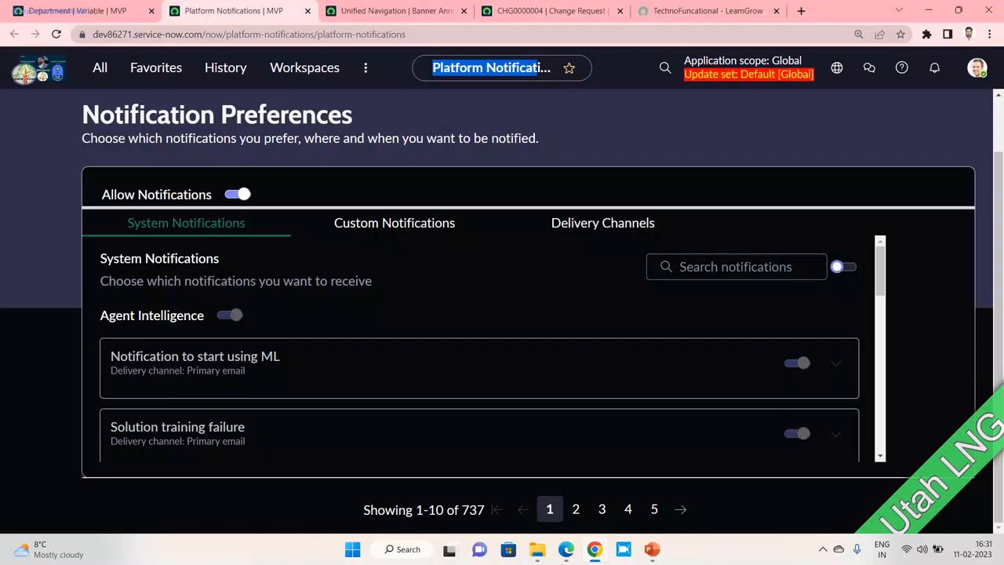
key("alt+Tab")
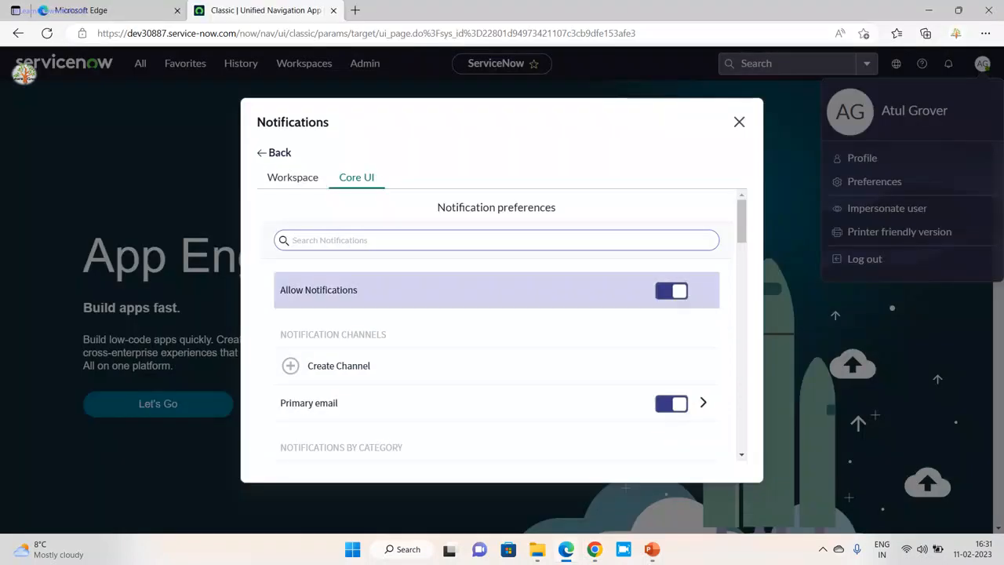
left_click(671, 291)
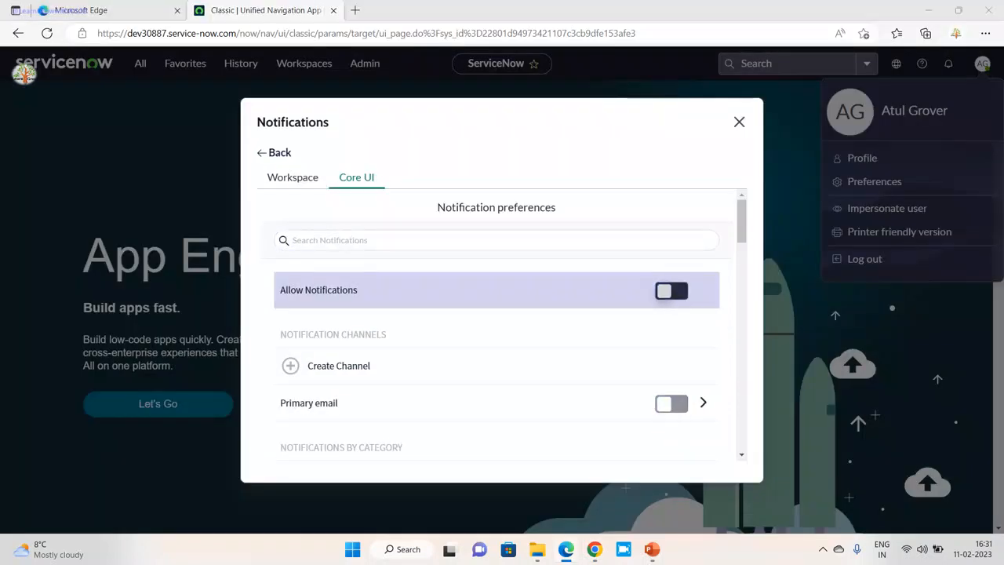
key("alt+Tab")
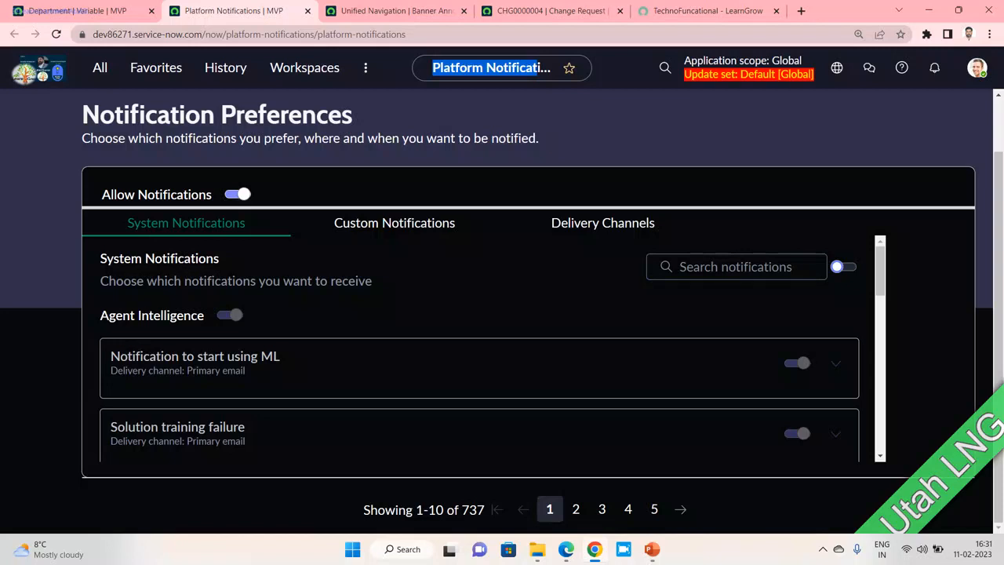
- Turn System Notifications back on and search them for 'Incident'
left_click(843, 267)
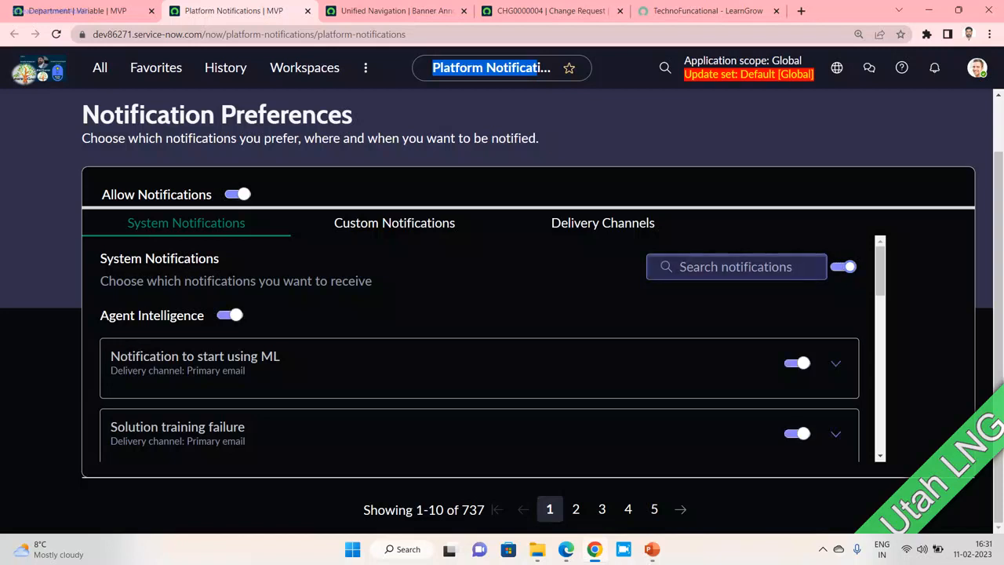
left_click(753, 266)
type("Incid")
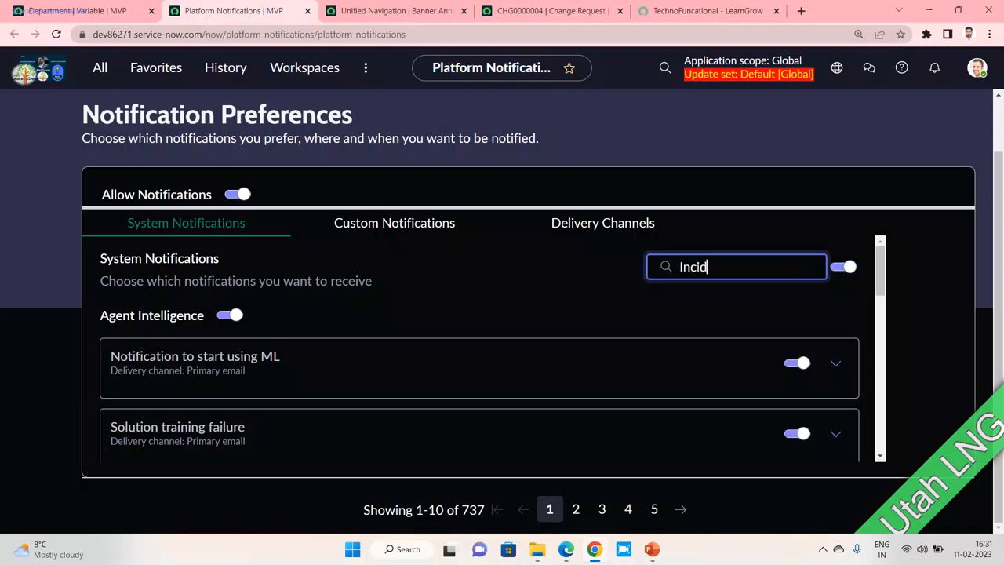
type("ent")
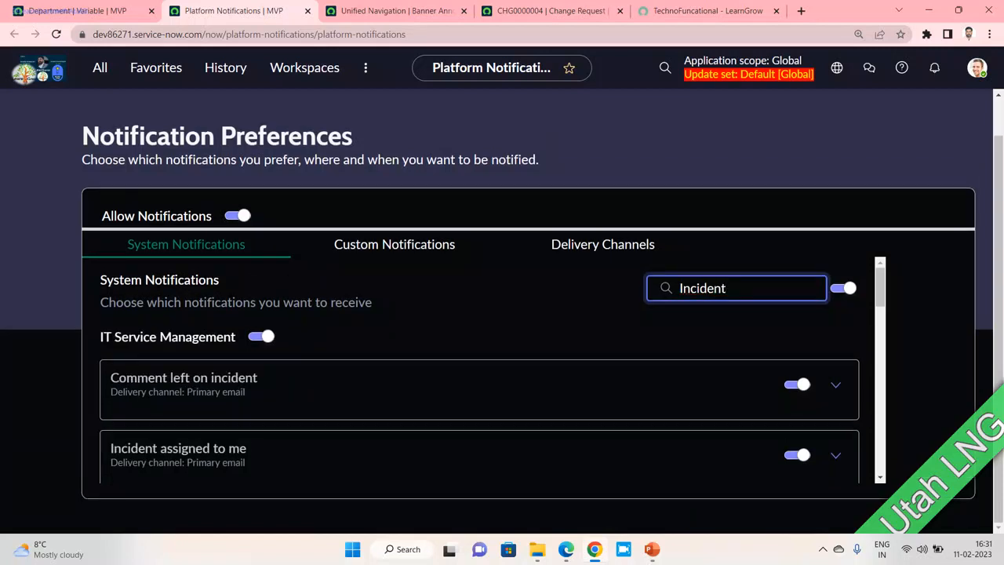
scroll(484, 369, "down", 3)
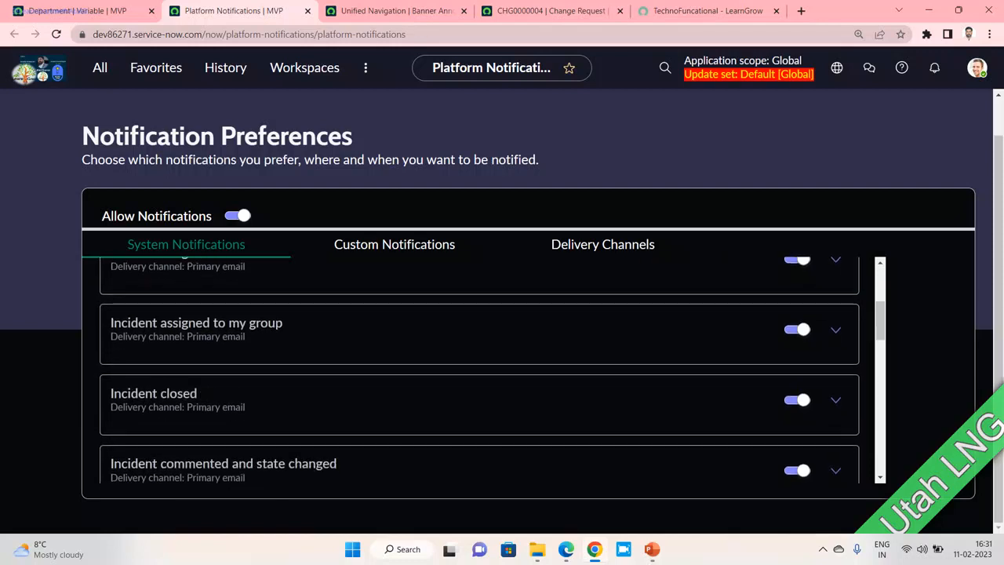
scroll(483, 369, "up", 3)
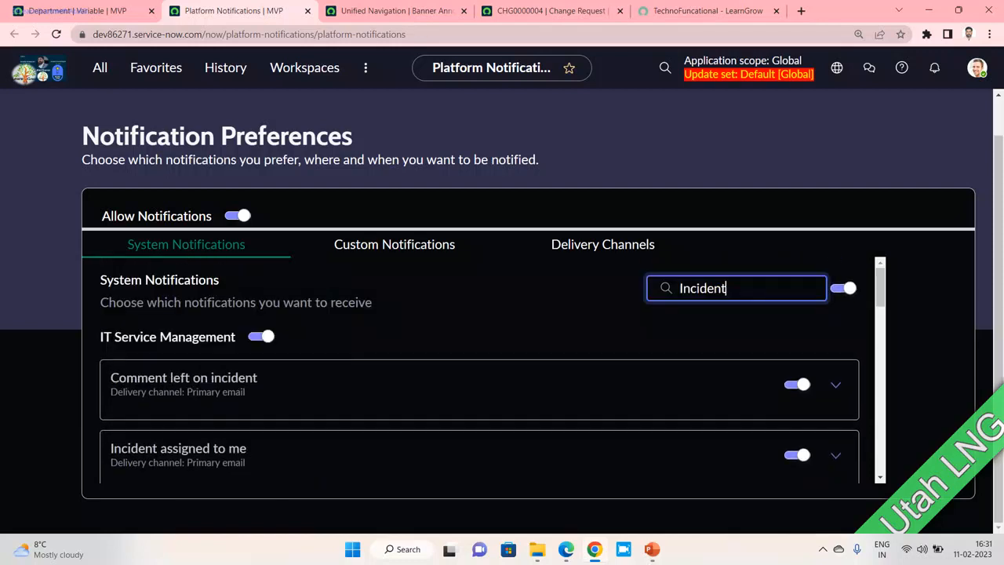
left_click_drag(728, 289, 678, 289)
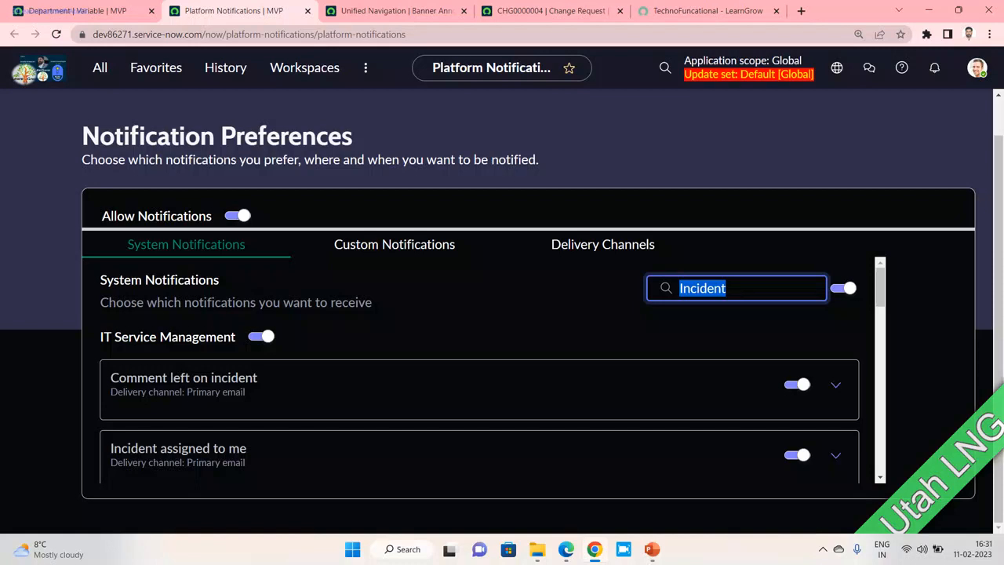
- Switch off Comment left on incident, Incident assigned to me and Incident assigned to my group
key("alt+Tab")
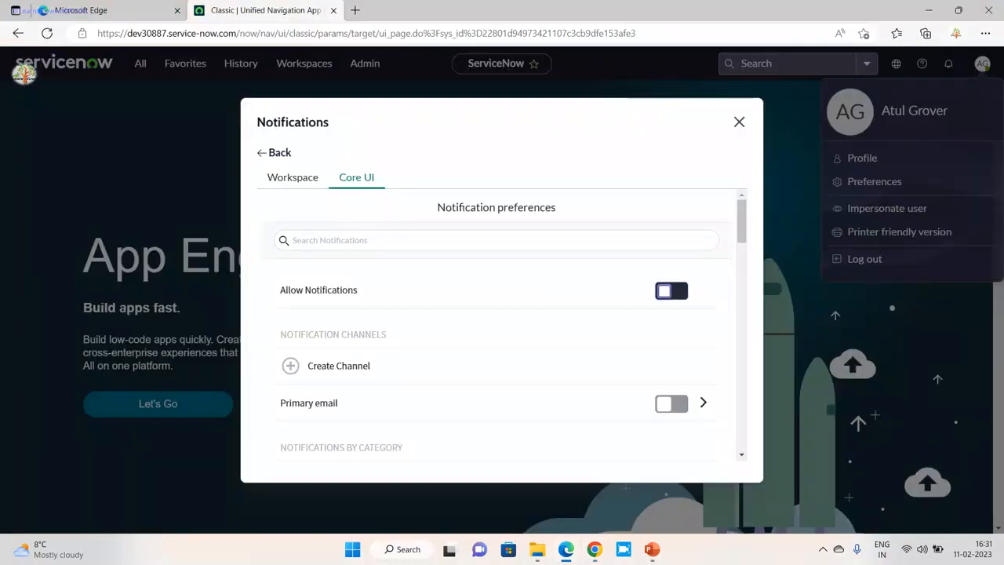
scroll(496, 314, "down", 1)
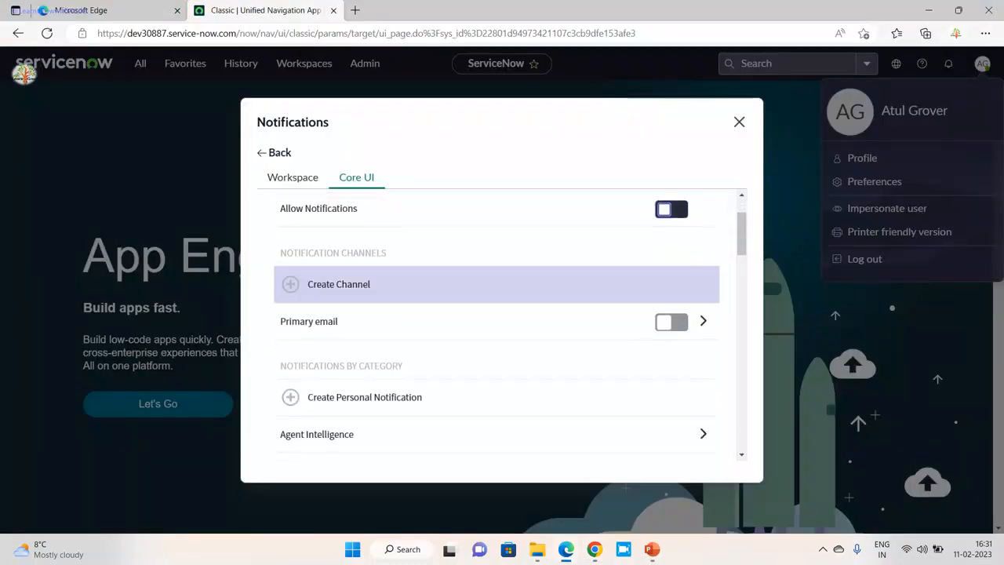
scroll(496, 314, "down", 1)
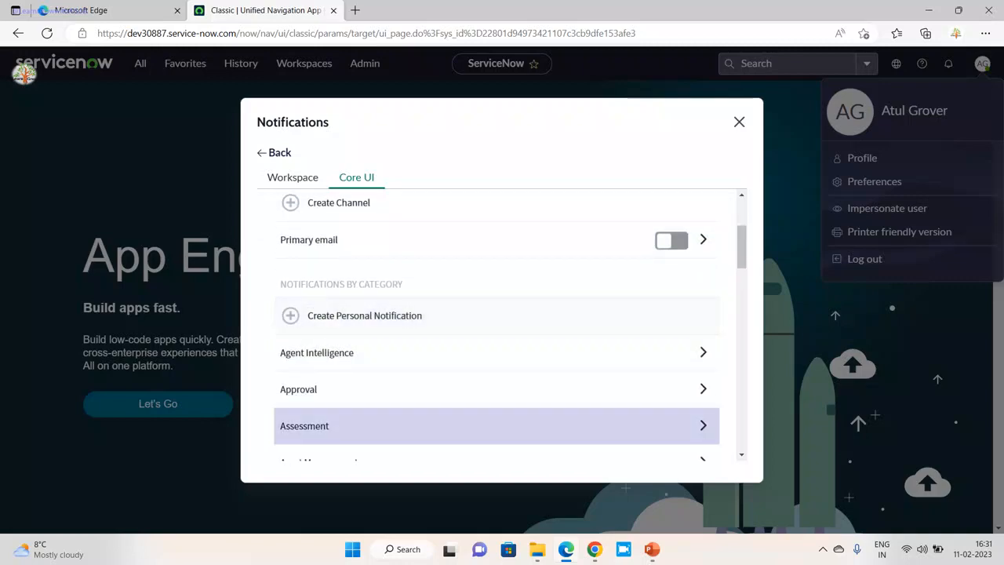
scroll(496, 408, "down", 1)
key("alt+Tab")
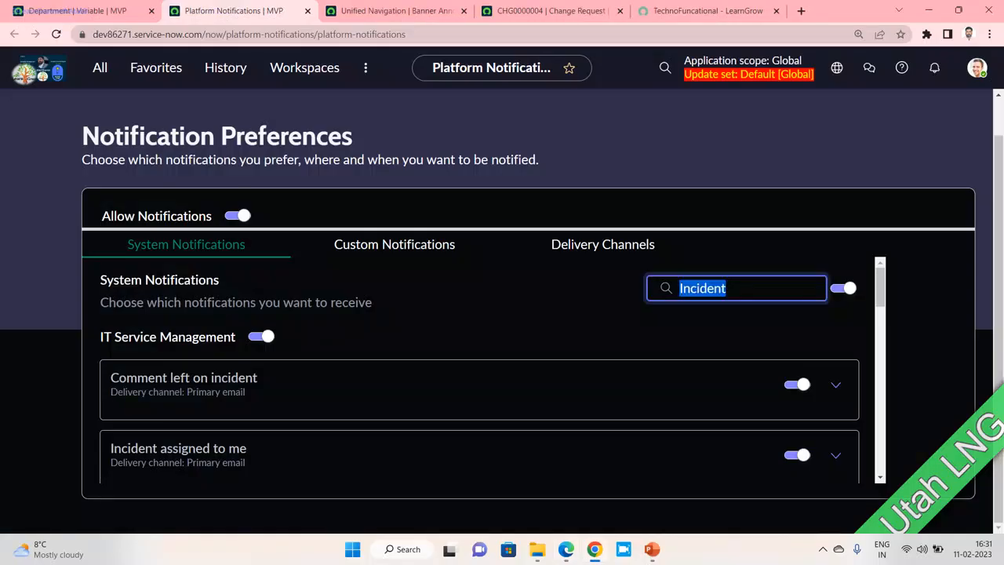
scroll(479, 368, "down", 1)
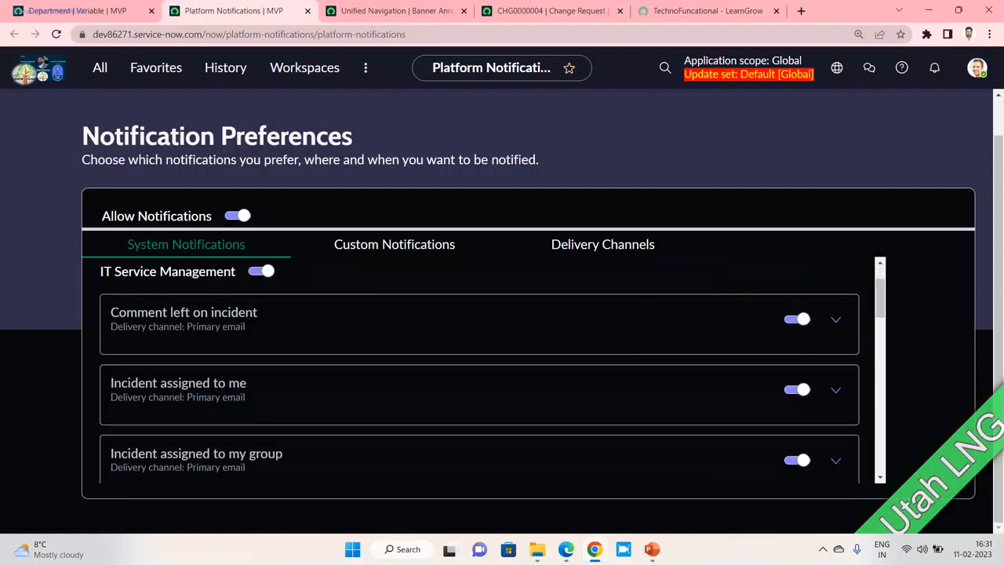
left_click(797, 319)
left_click(798, 389)
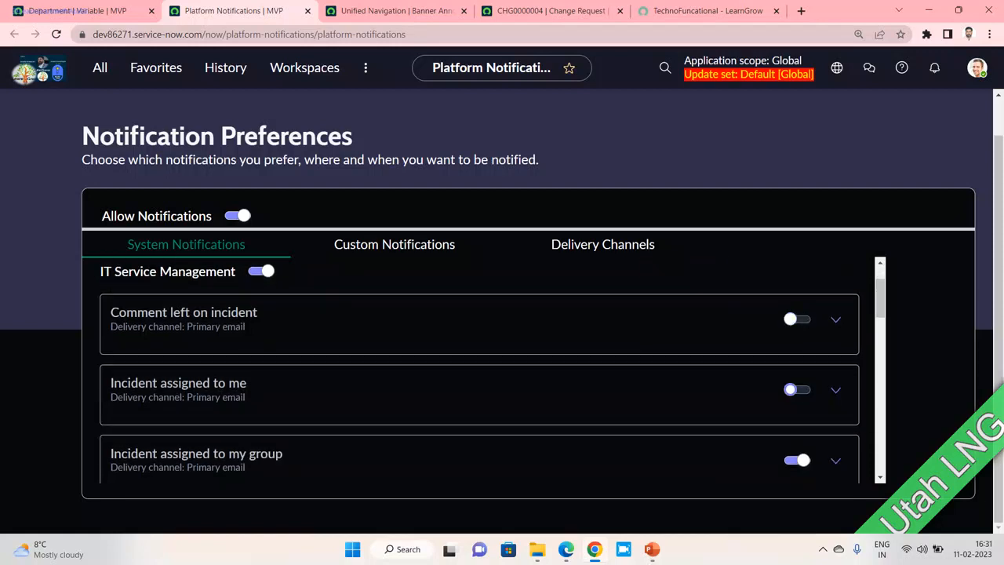
left_click(798, 461)
- Open the Agent Intelligence category, then display the Custom Notifications list
scroll(480, 369, "down", 6)
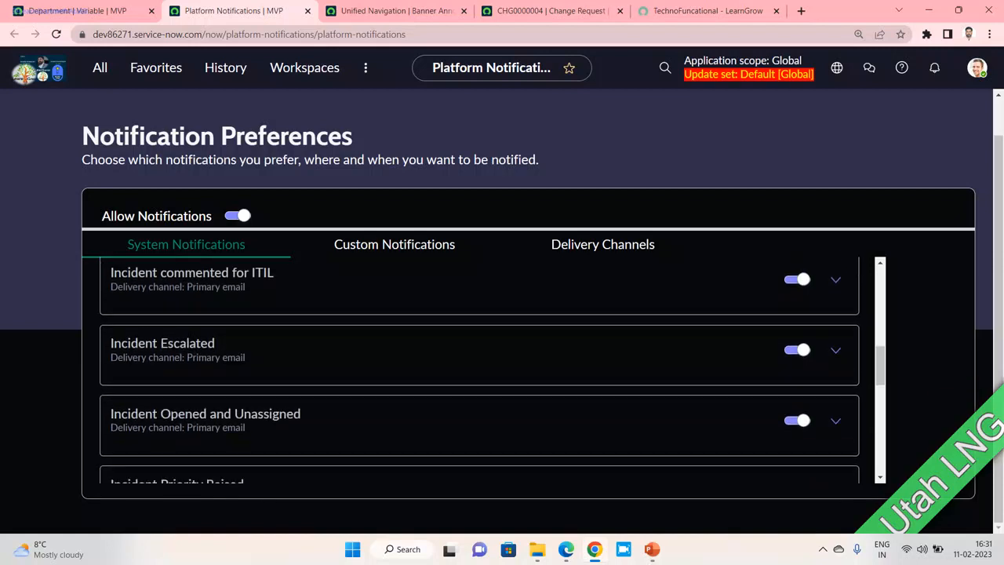
scroll(479, 369, "up", 3)
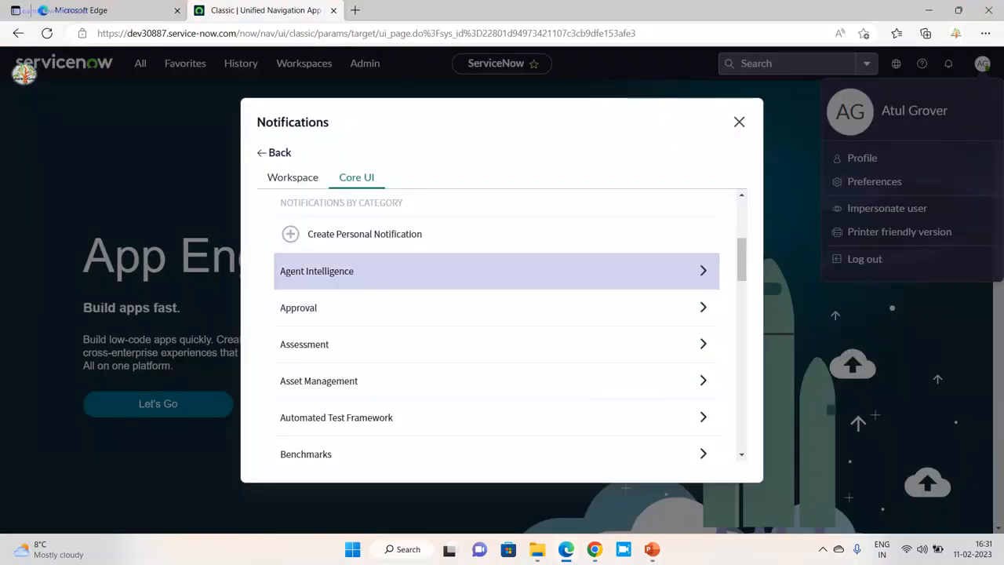
left_click(502, 270)
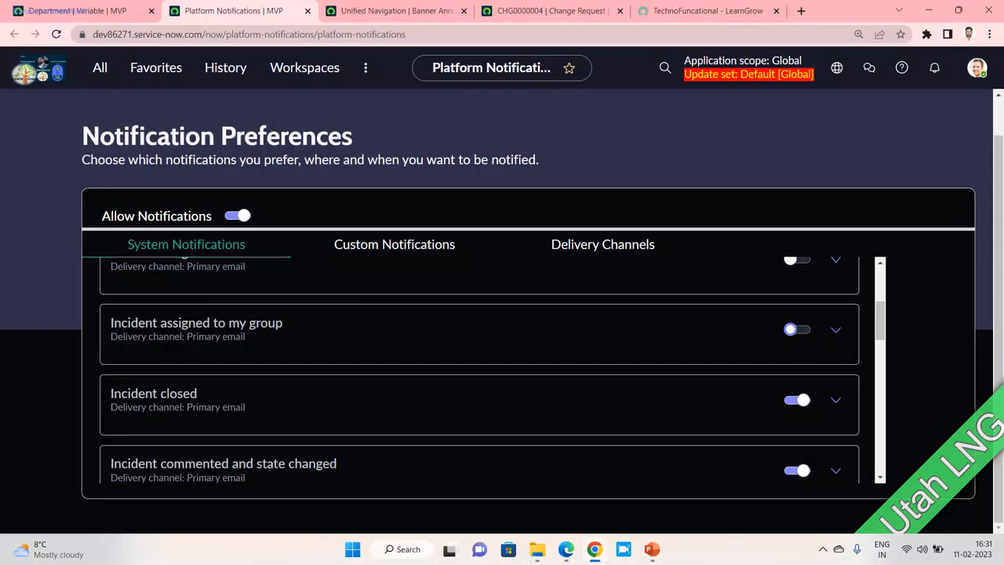
left_click(394, 244)
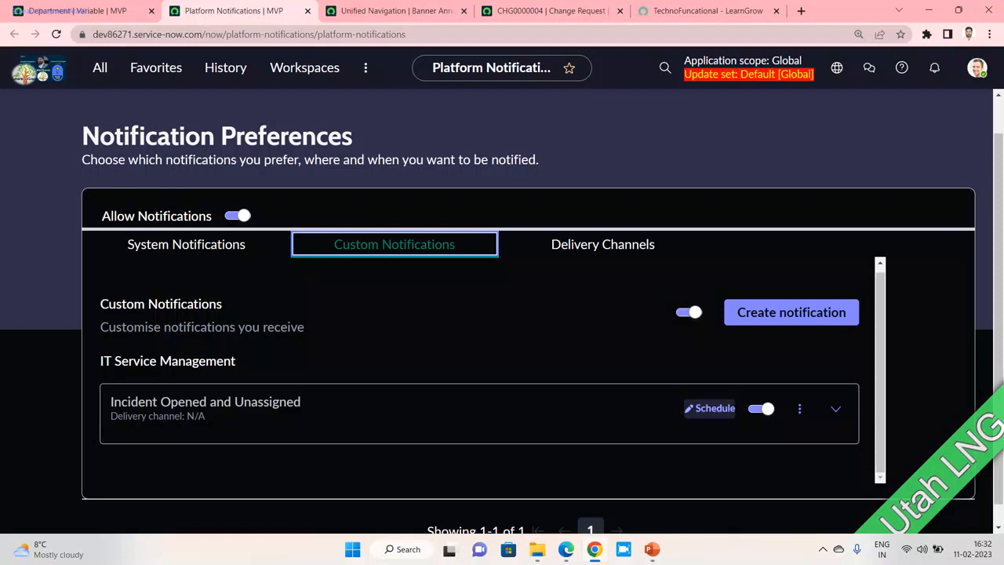
- Inspect the Incident Opened and Unassigned schedule settings and close them unchanged
left_click(710, 408)
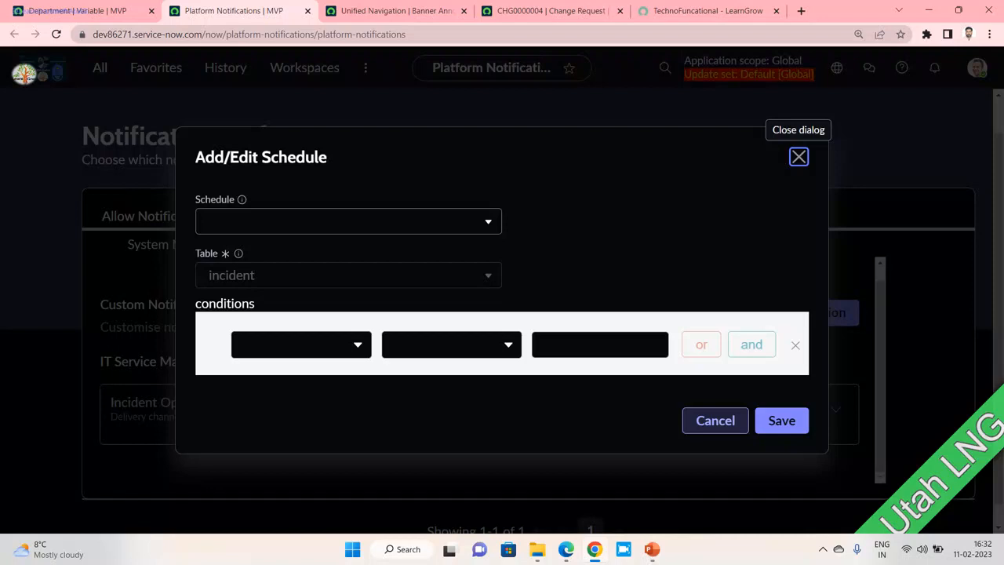
left_click(302, 344)
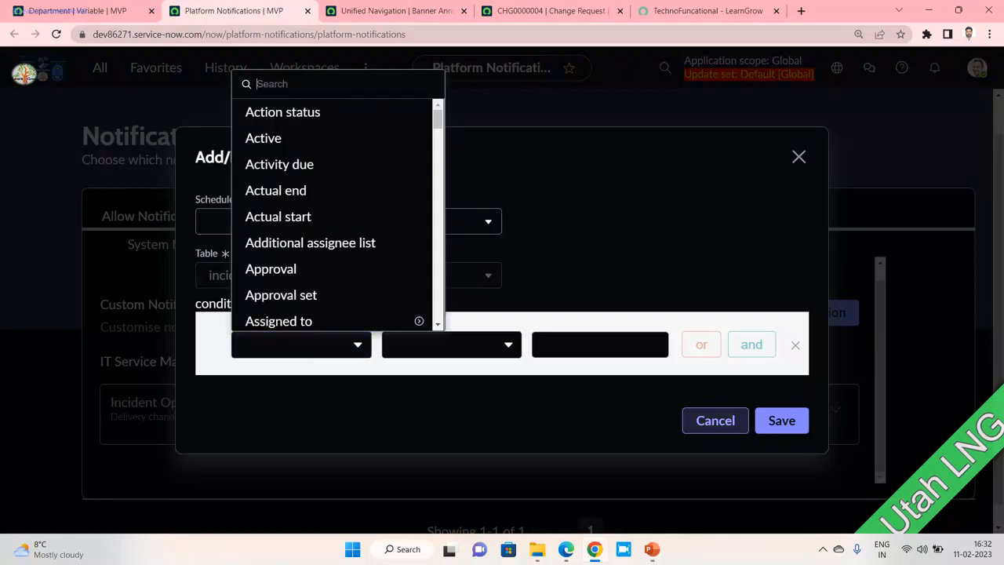
left_click(715, 421)
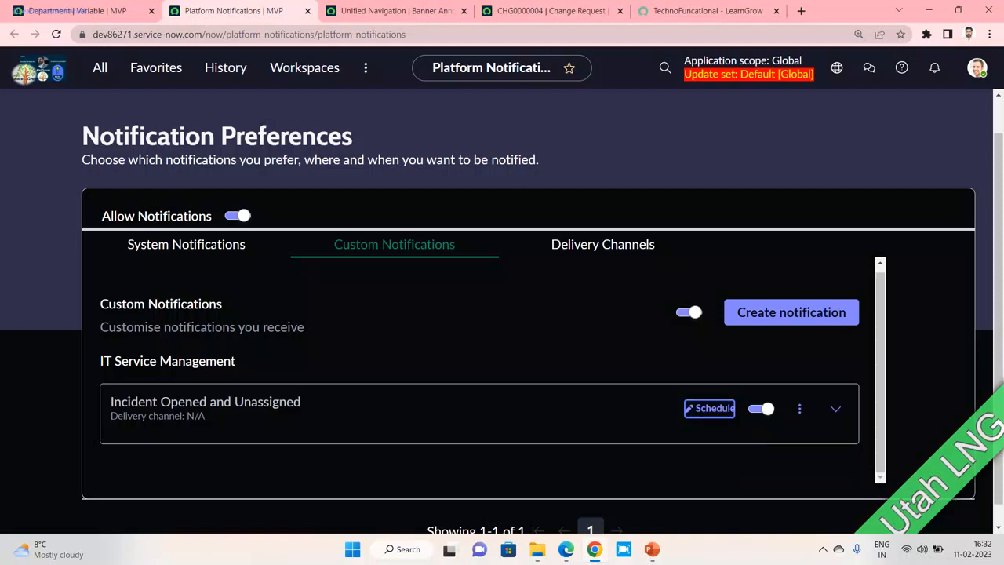
- Expand its delivery channels, then begin creating a new personal notification
left_click(835, 408)
scroll(484, 370, "down", 1)
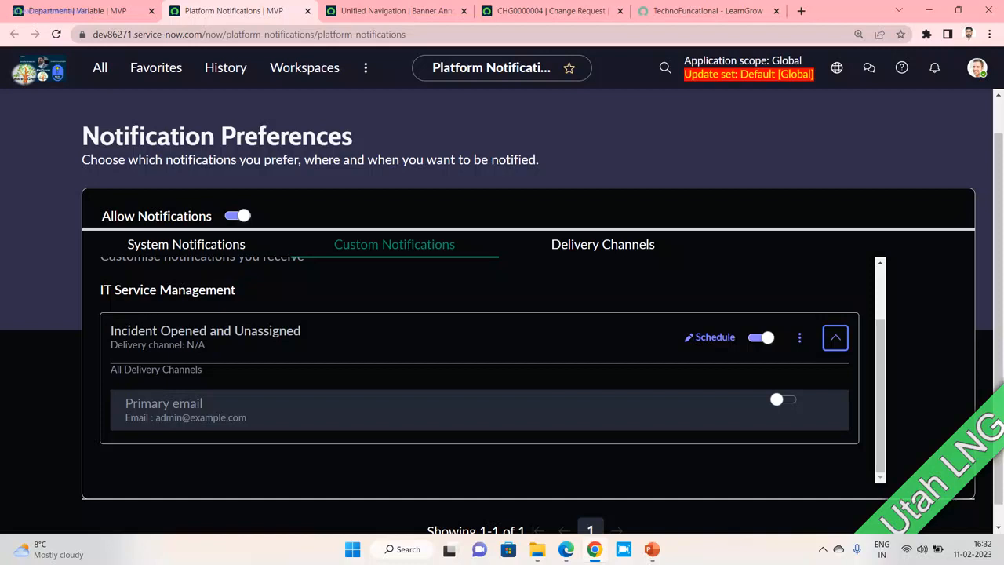
scroll(480, 369, "up", 1)
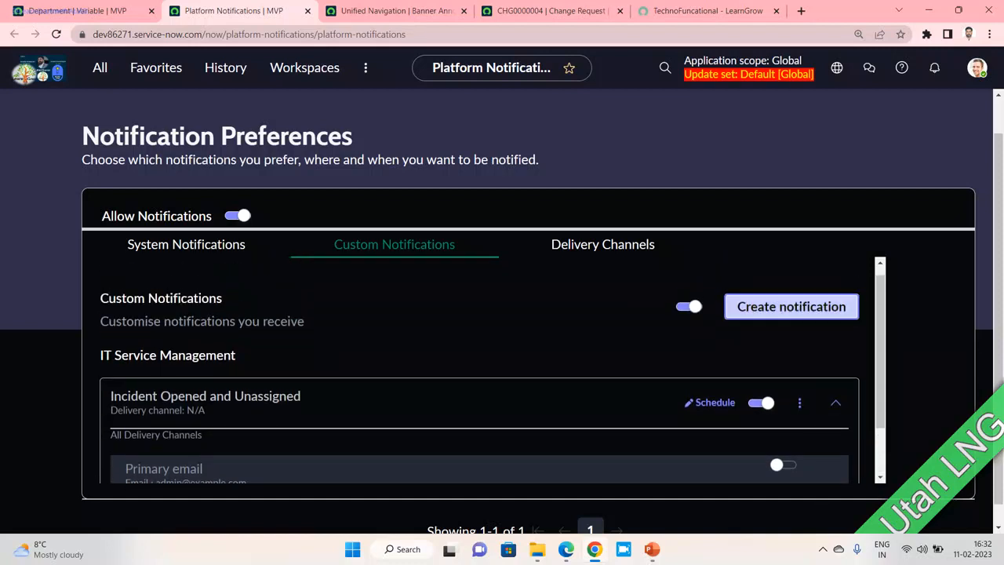
left_click(791, 307)
- Name the personal notification 'LNG'
left_click(502, 293)
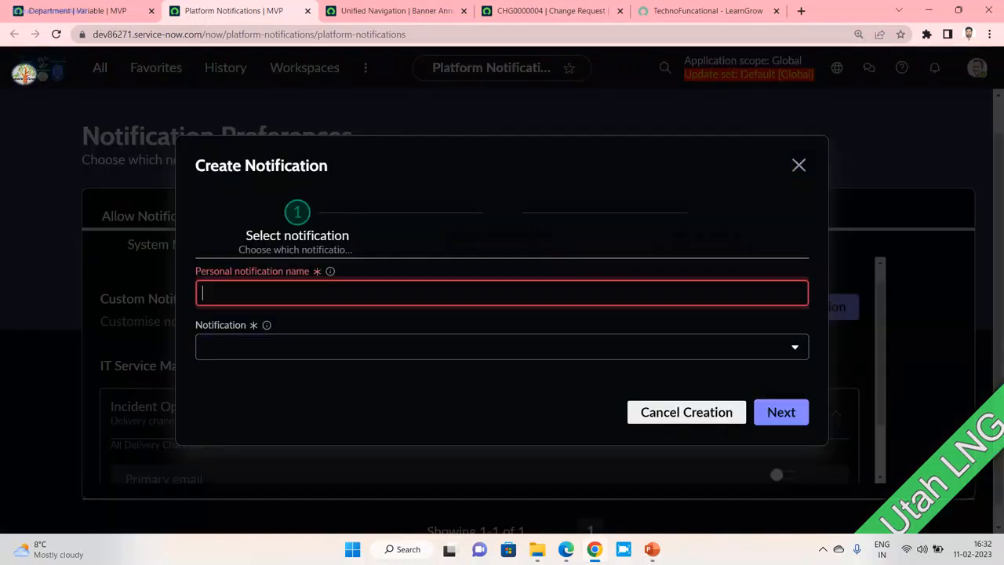
type("User Name")
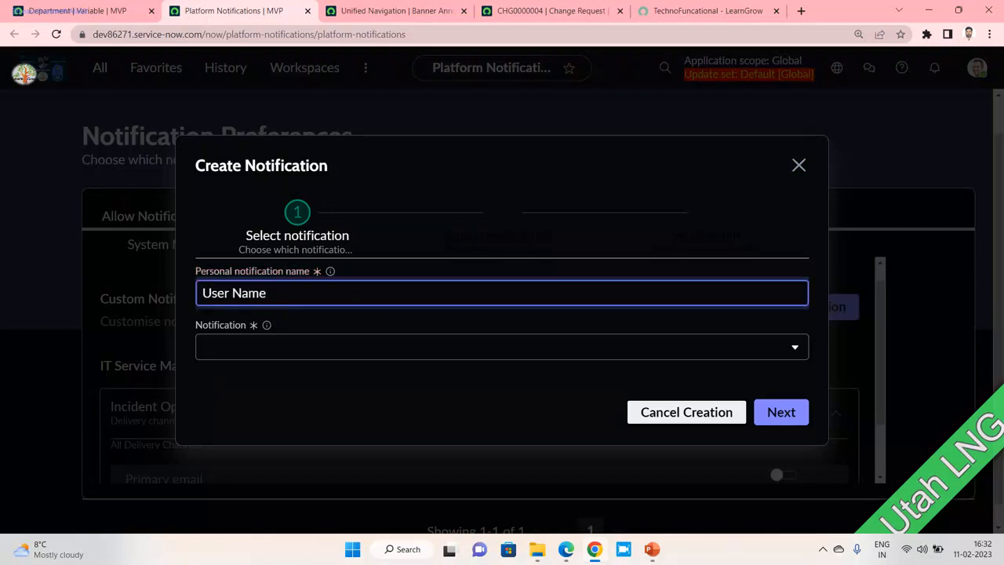
key("ctrl+a")
type("LNG")
key("Tab")
- Browse the options in the Notification dropdown without choosing one
key("Down")
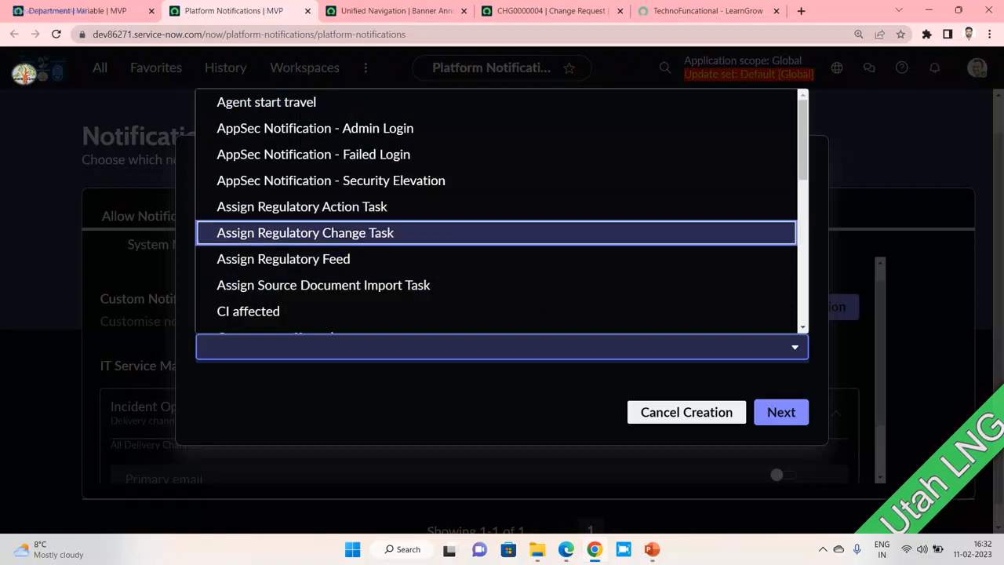
scroll(497, 233, "down", 2)
key("Down")
key("Down")
key("Down")
key("Down")
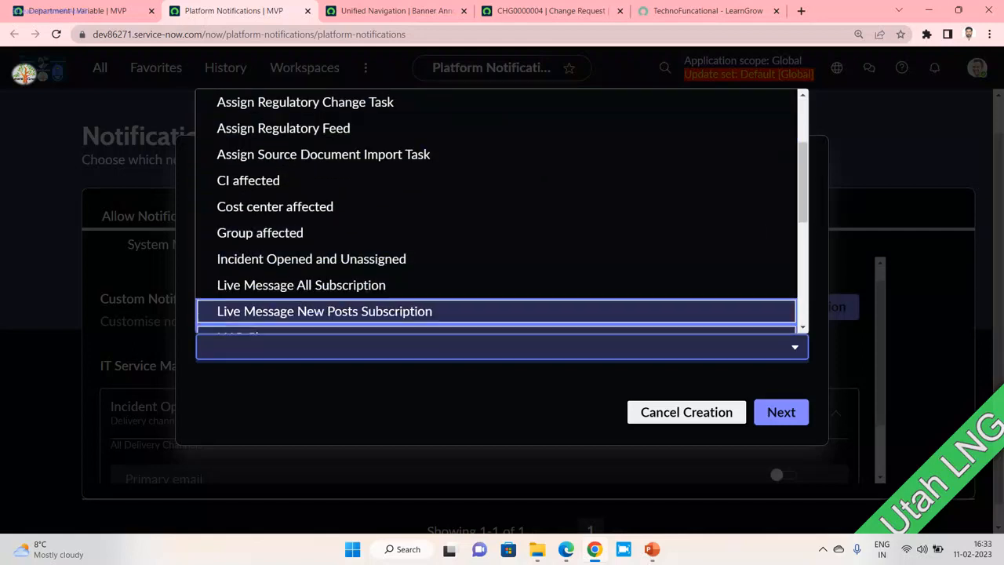
key("Escape")
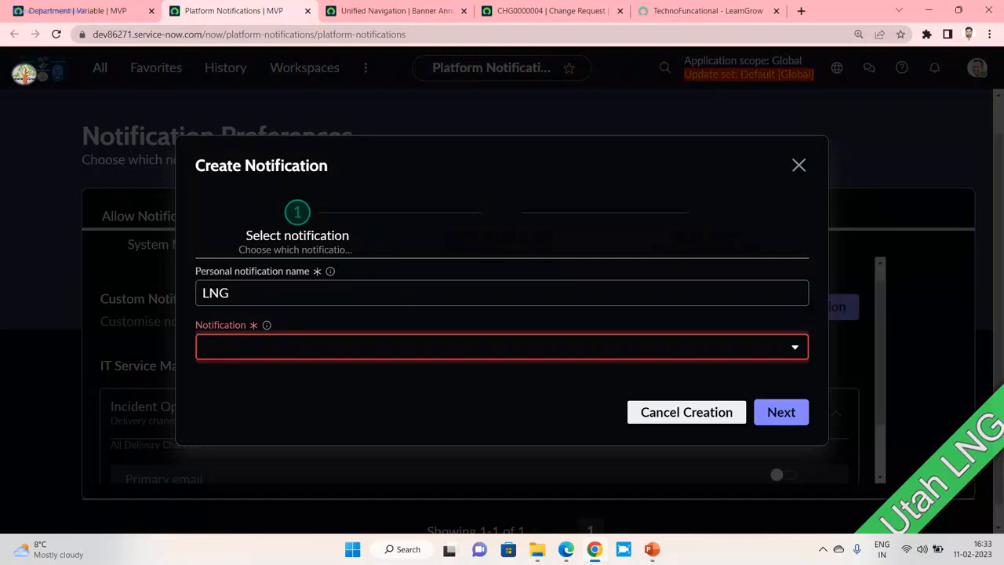
left_click(502, 347)
scroll(497, 233, "down", 4)
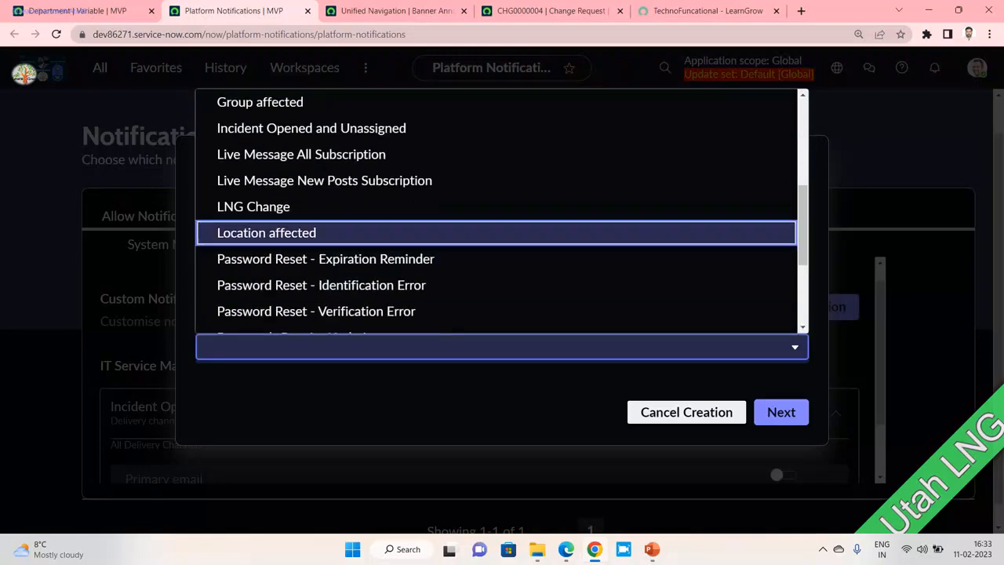
scroll(497, 233, "up", 4)
key("Up")
key("Down")
key("Down")
key("Down")
key("Down")
key("Down")
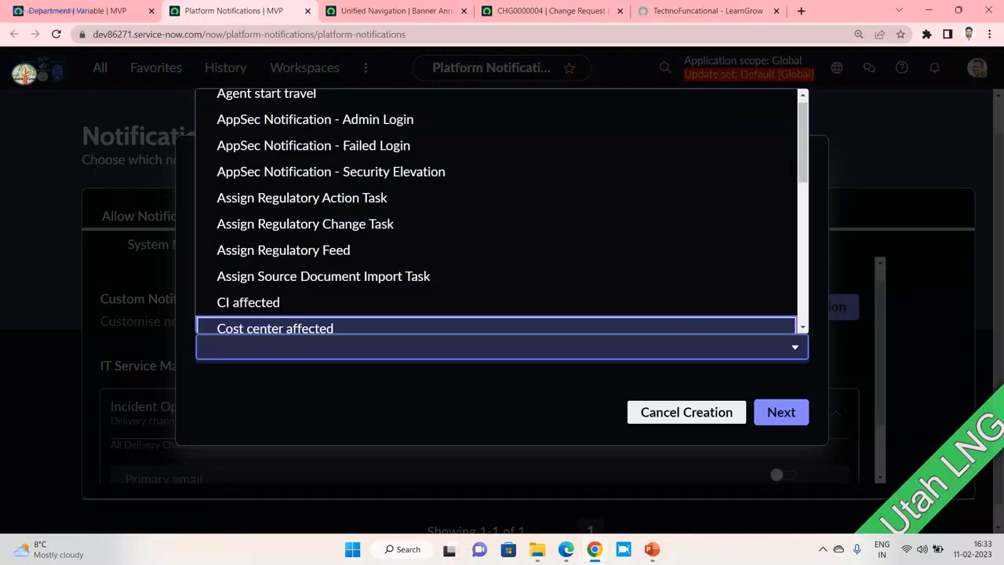
key("Down")
key("Down")
key("Down")
key("Down")
key("Down")
key("Down")
key("Down")
key("Down")
key("Down")
key("Down")
key("Down")
key("Down")
key("Down")
key("Escape")
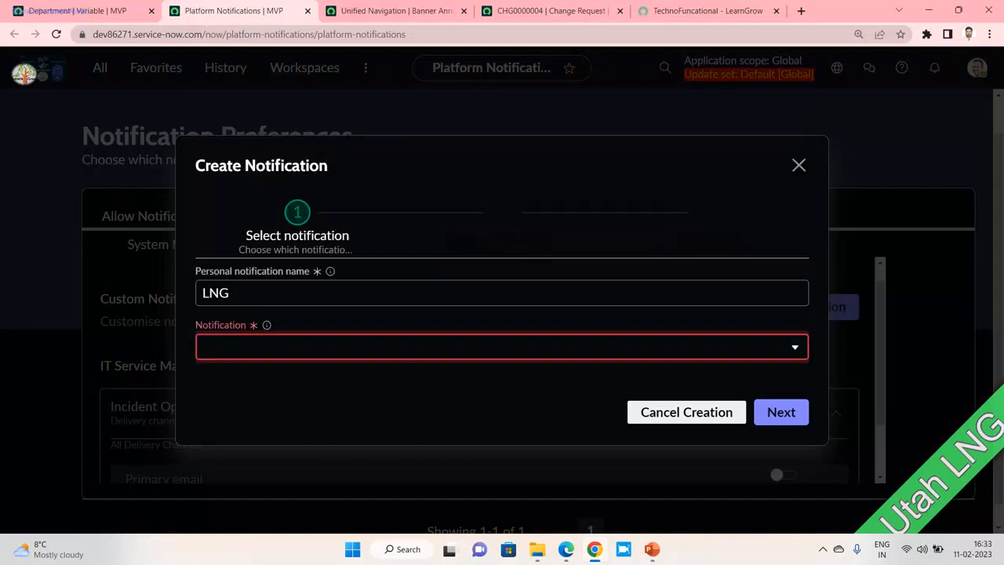
- Select CI affected as the notification and advance to delivery channels
key("alt+Down")
key("Down")
key("Down")
key("Down")
key("Down")
key("Down")
key("Down")
key("Down")
key("Down")
key("Down")
key("Down")
key("Down")
key("Down")
key("Down")
key("Down")
key("Down")
key("Down")
key("Down")
key("Down")
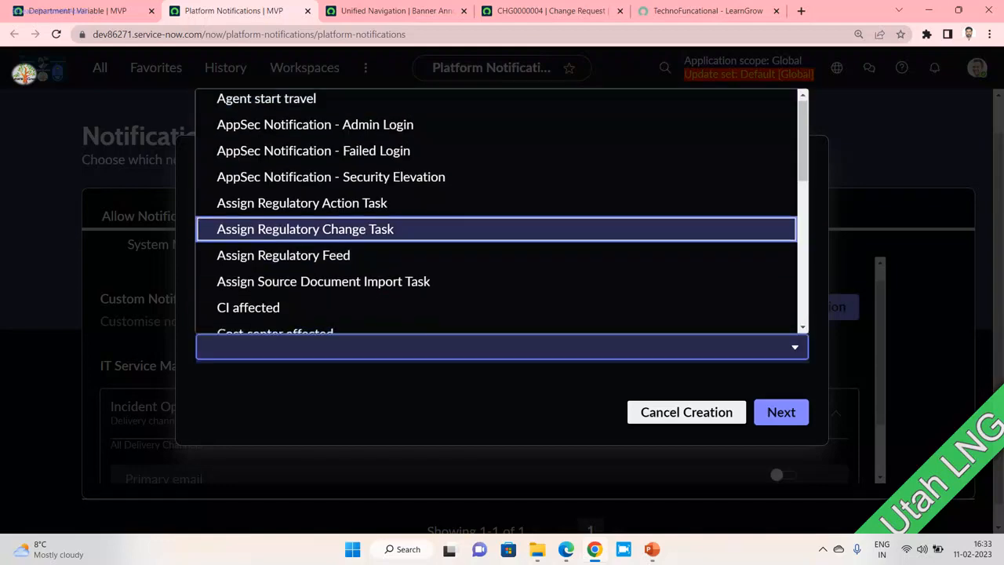
scroll(495, 242, "down", 1)
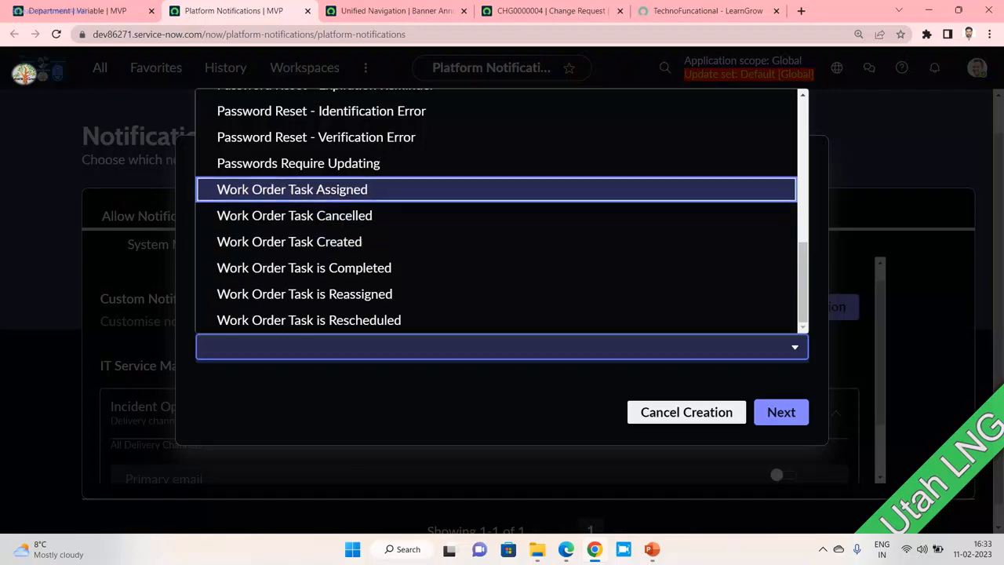
scroll(495, 216, "up", 4)
scroll(495, 241, "up", 1)
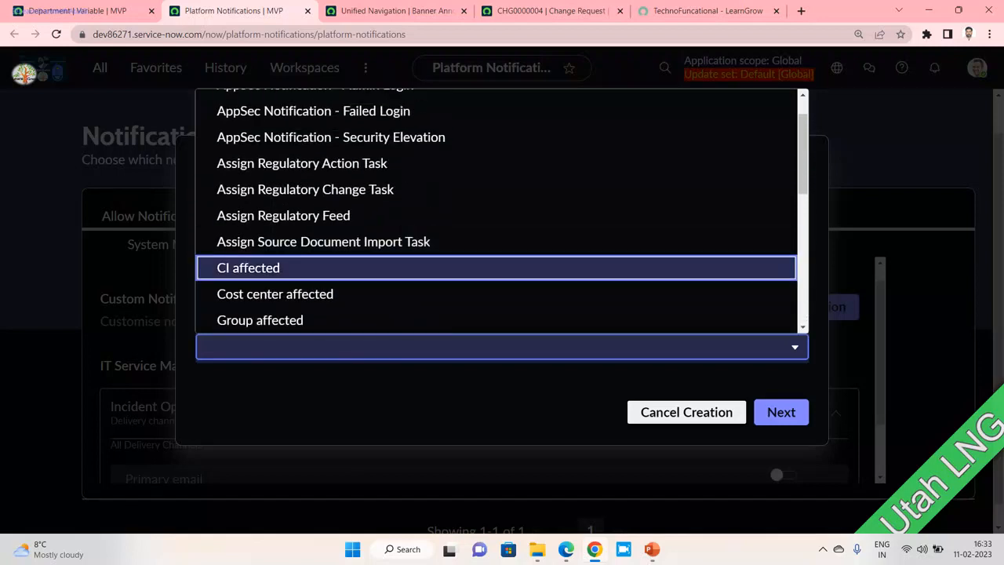
left_click(496, 268)
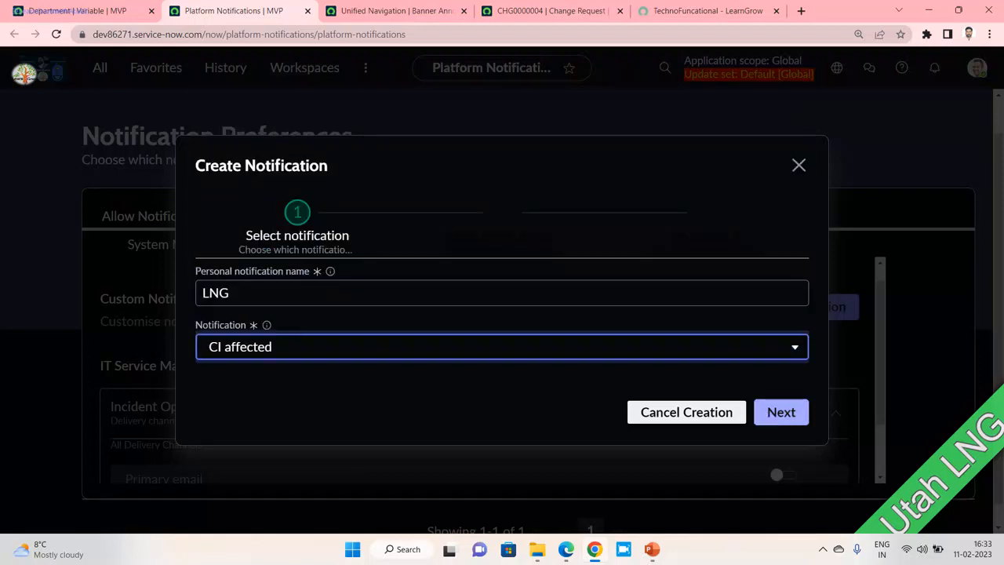
left_click(780, 412)
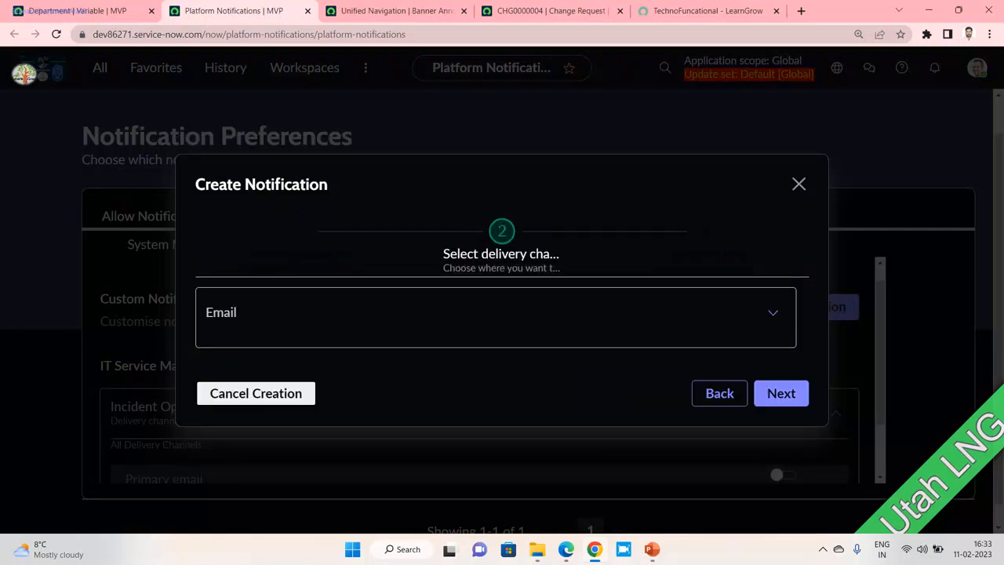
- Enable Primary email under the Email channel and move on to the schedule step
left_click(773, 313)
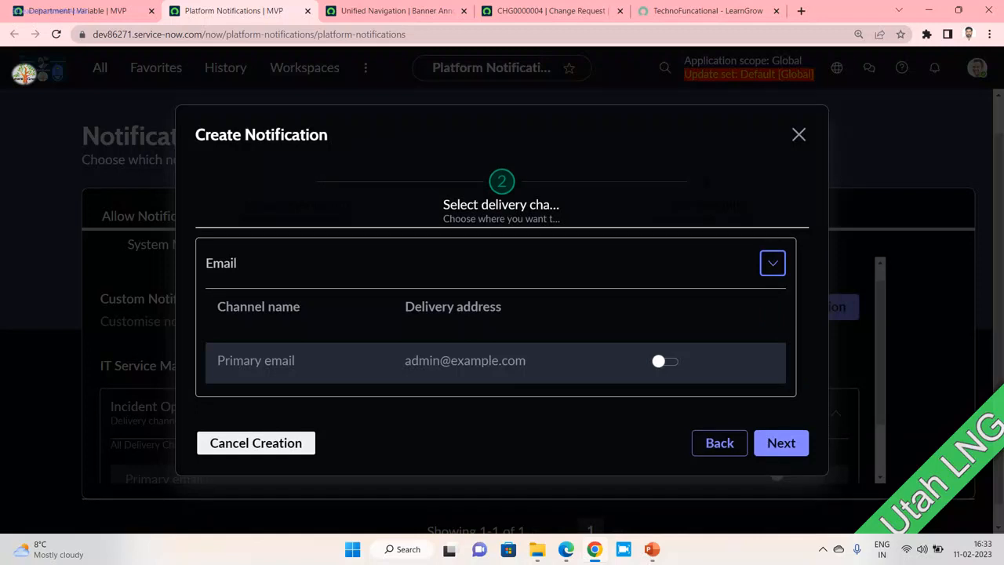
left_click(665, 362)
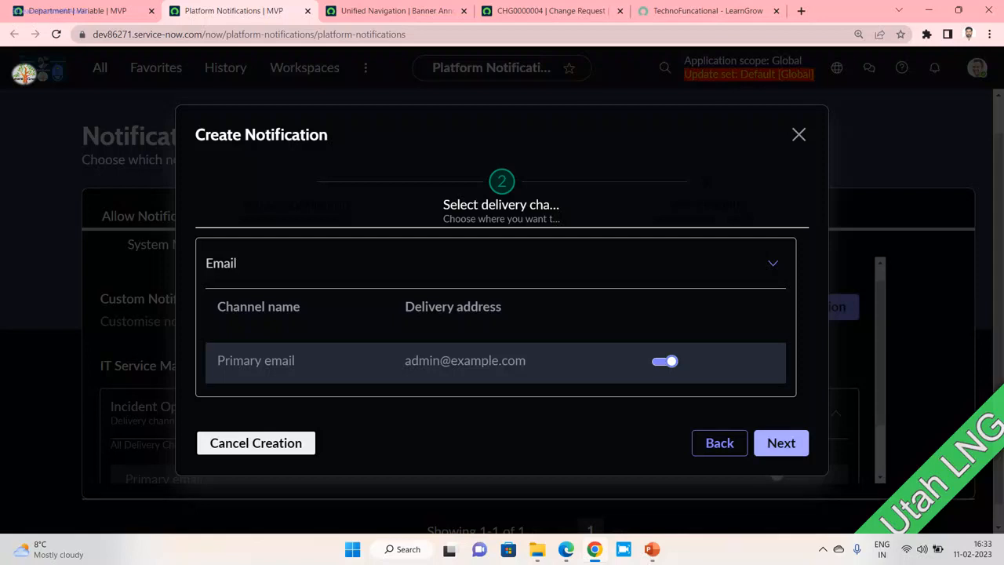
left_click(781, 442)
left_click(376, 256)
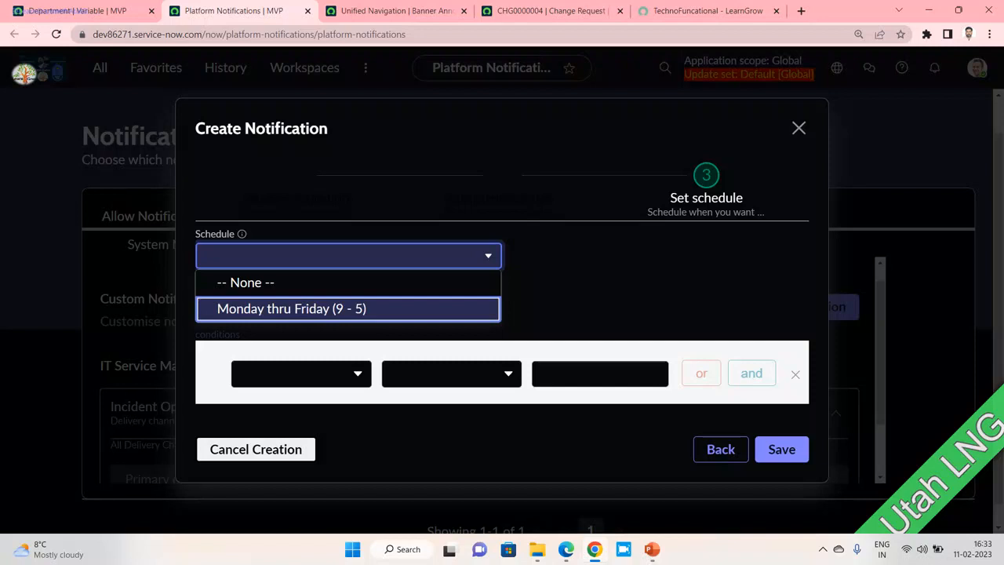
- Choose the Monday thru Friday (9 - 5) schedule and Short description as the condition field
key("Return")
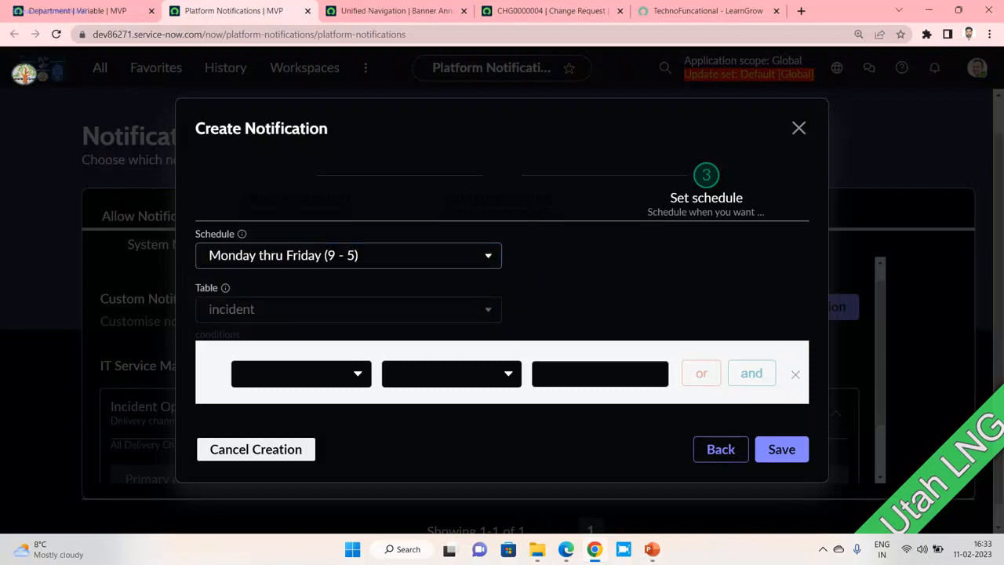
left_click(301, 373)
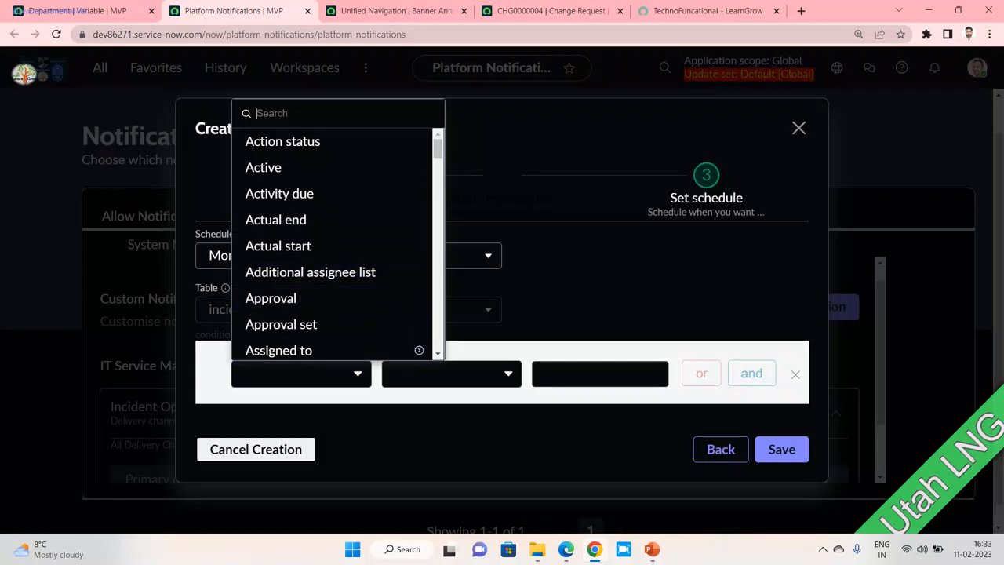
type("shor")
left_click(295, 141)
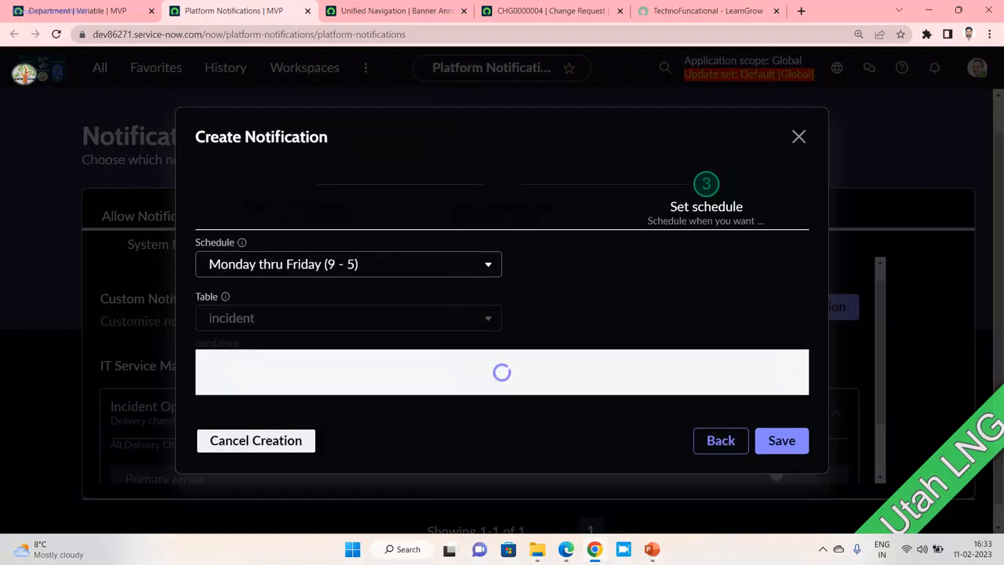
- Set the condition operator to 'is not empty' and save the CI affected notification
left_click(451, 373)
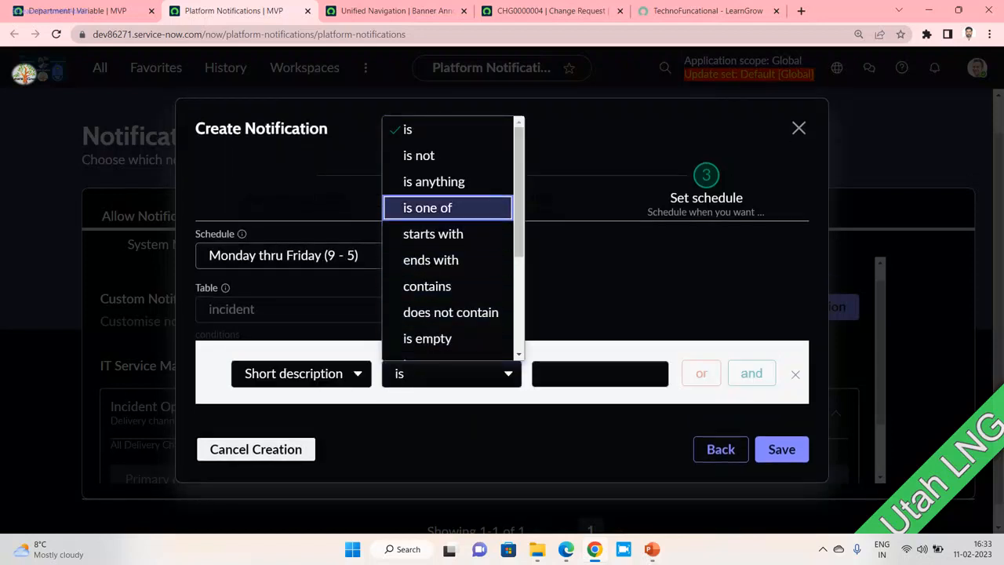
key("Up")
key("Down")
key("Down")
key("Down")
key("Down")
key("Return")
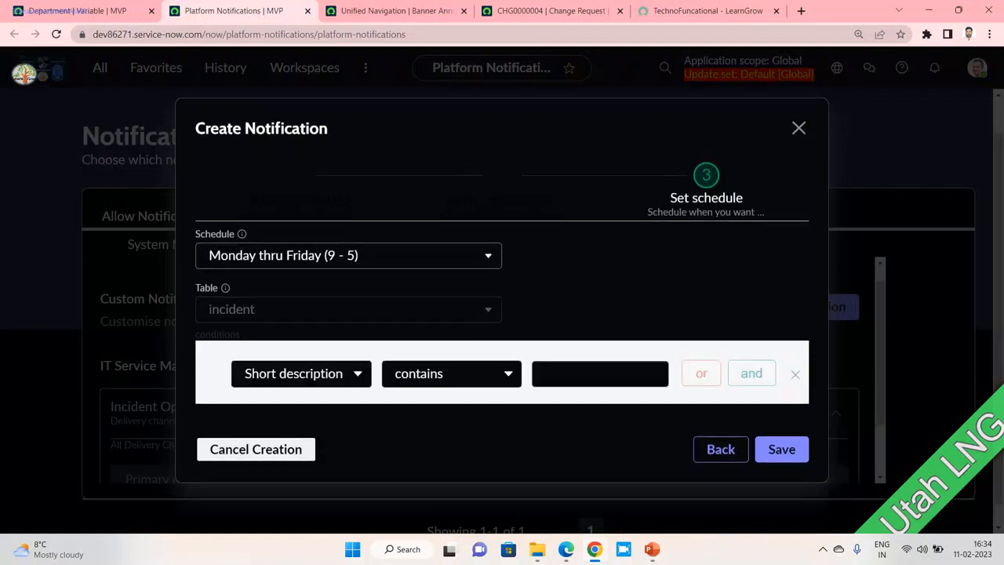
left_click(600, 374)
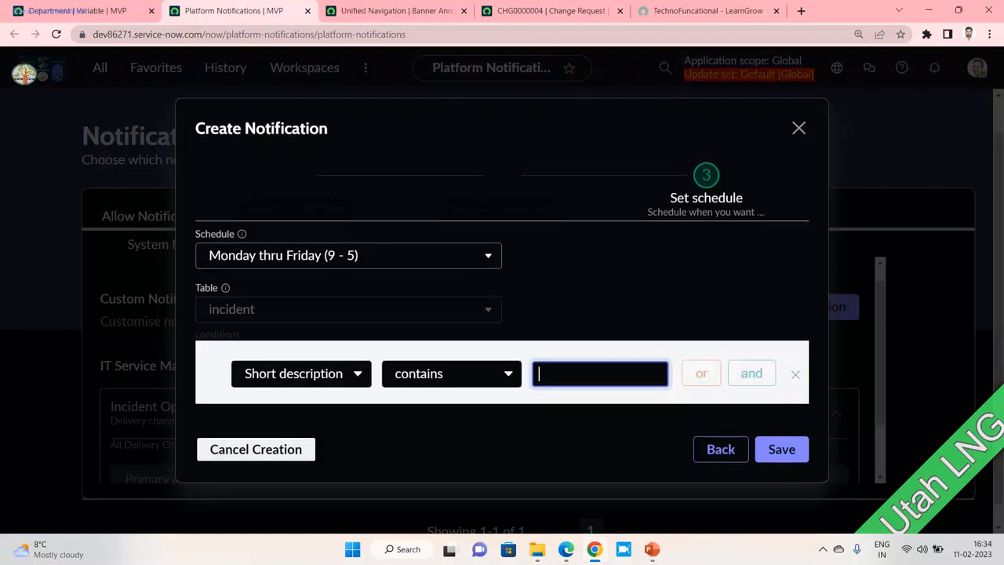
left_click(452, 374)
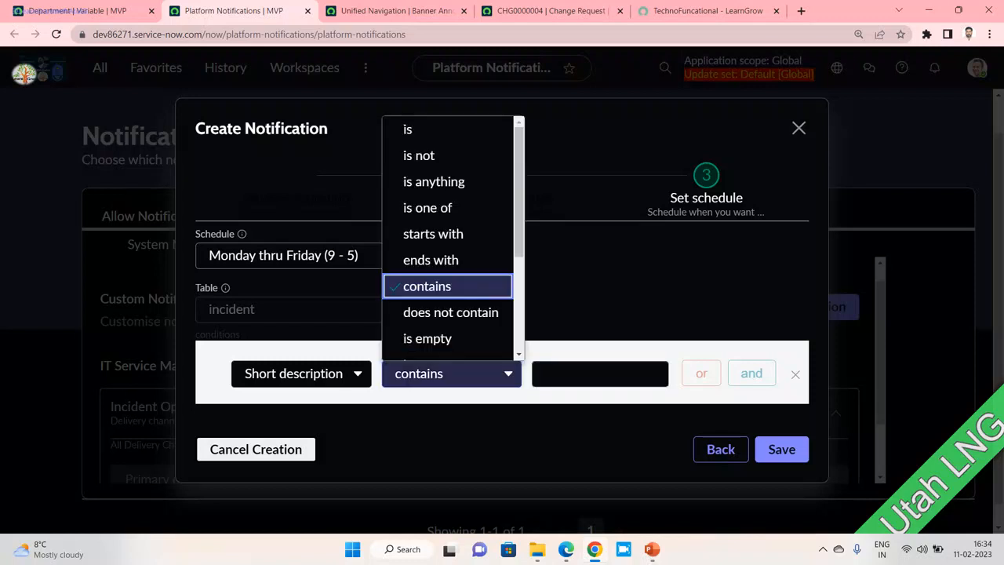
scroll(452, 312, "down", 2)
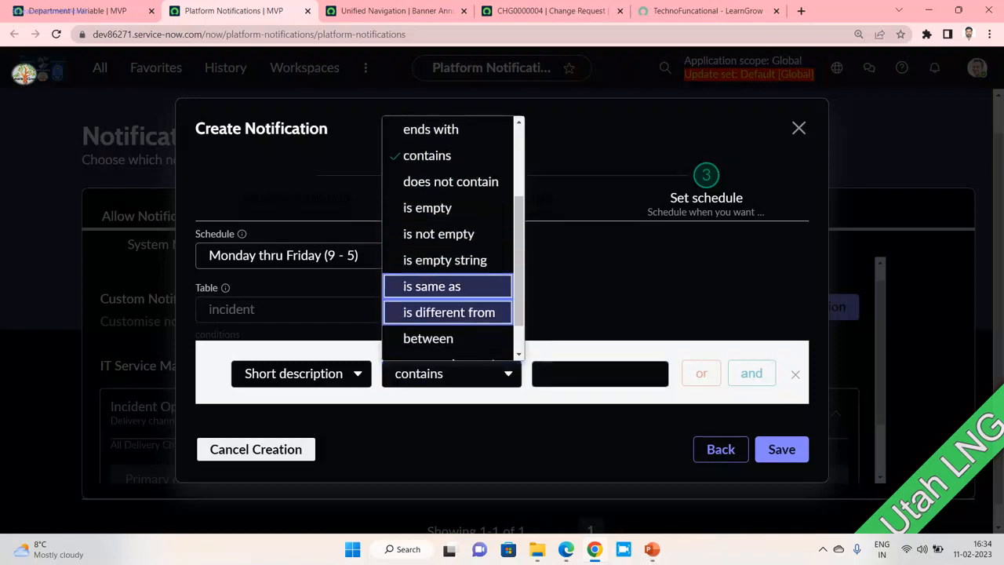
left_click(441, 234)
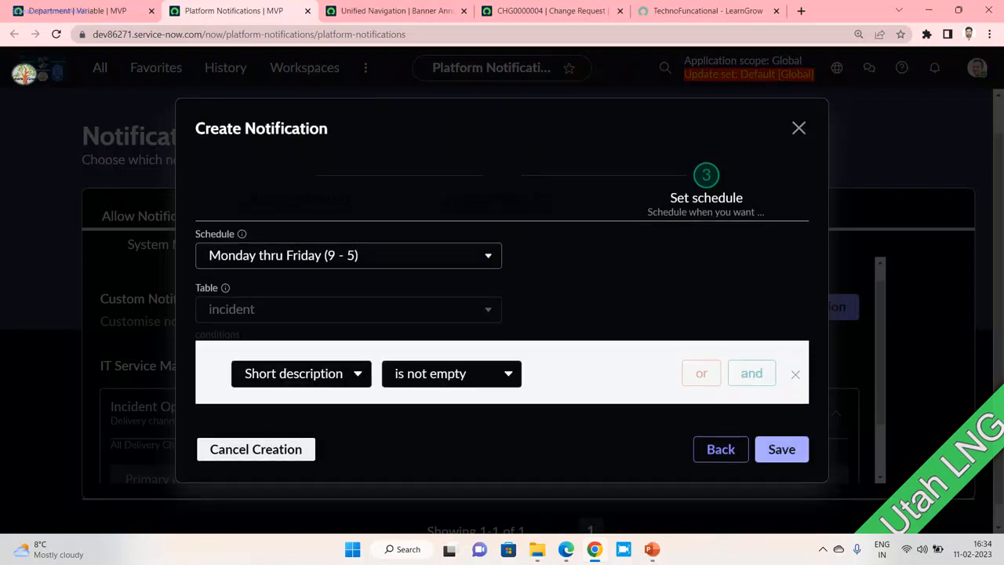
left_click(781, 449)
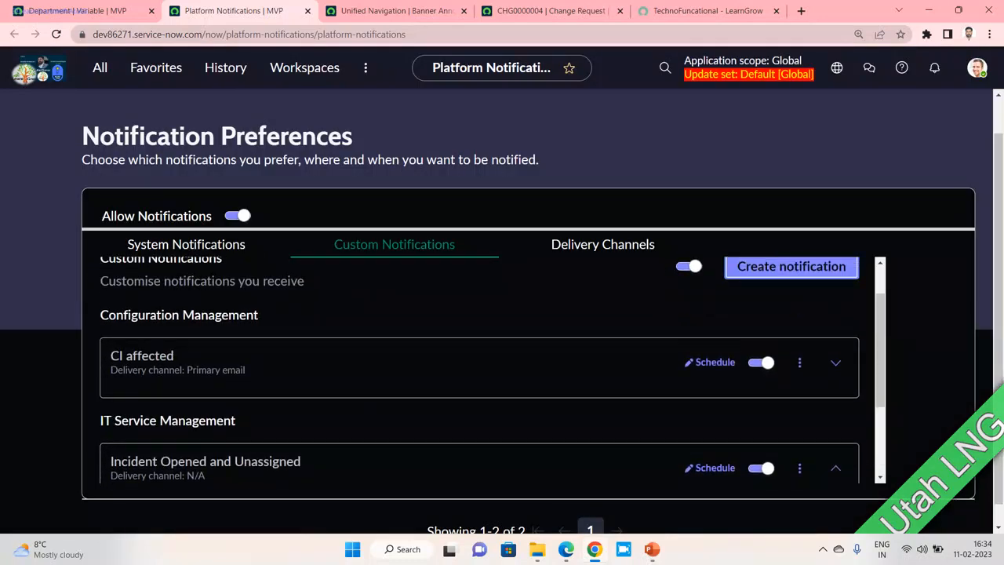
- Show the Delivery Channels list and glance at the Workspace and Core UI notification settings
left_click_drag(259, 314, 99, 314)
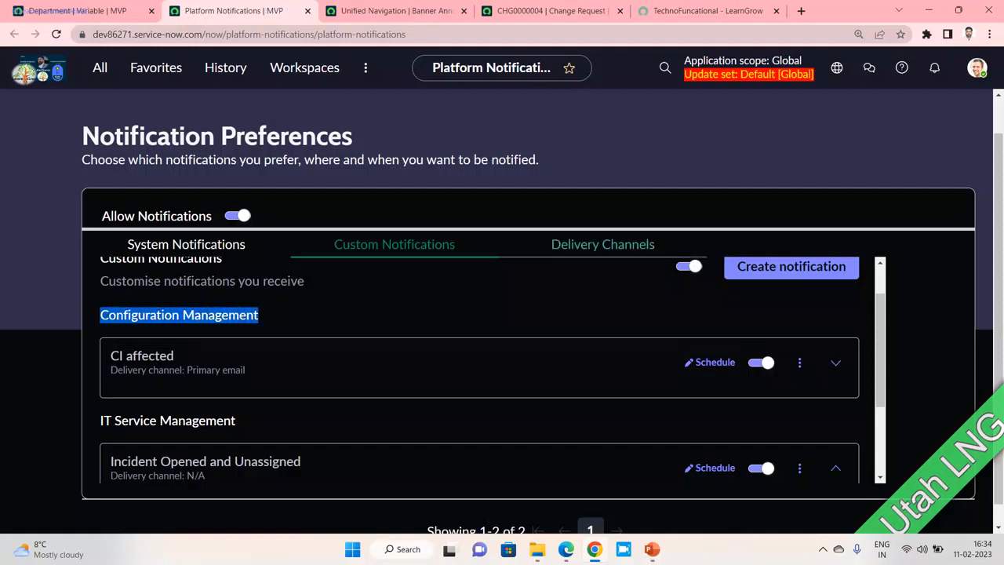
left_click(603, 244)
scroll(480, 370, "down", 1)
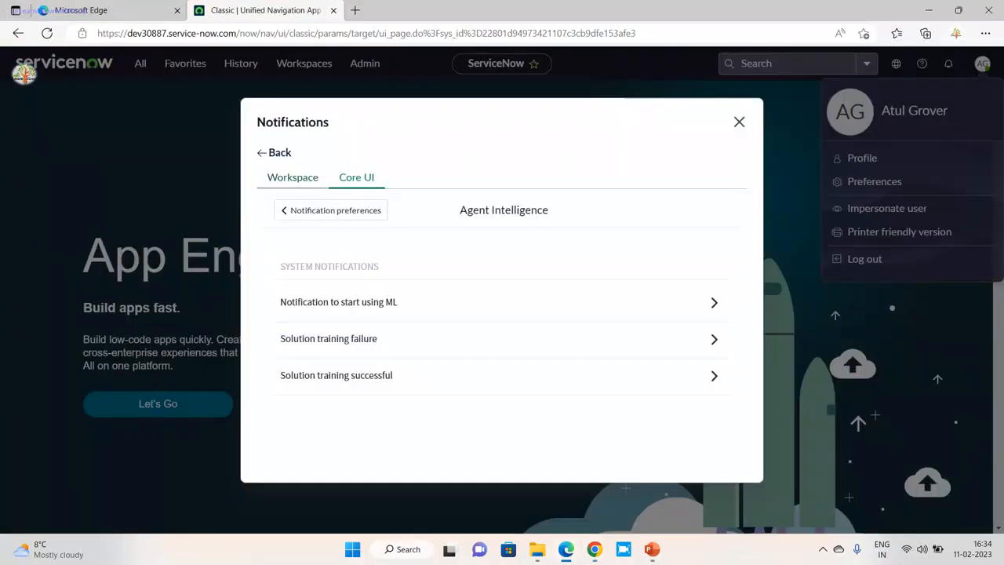
left_click(293, 177)
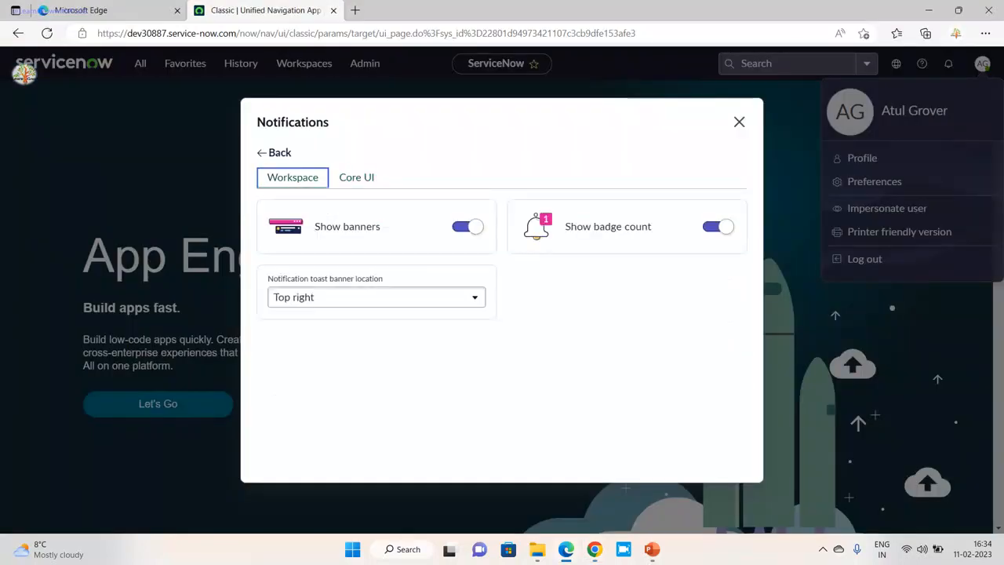
left_click(356, 177)
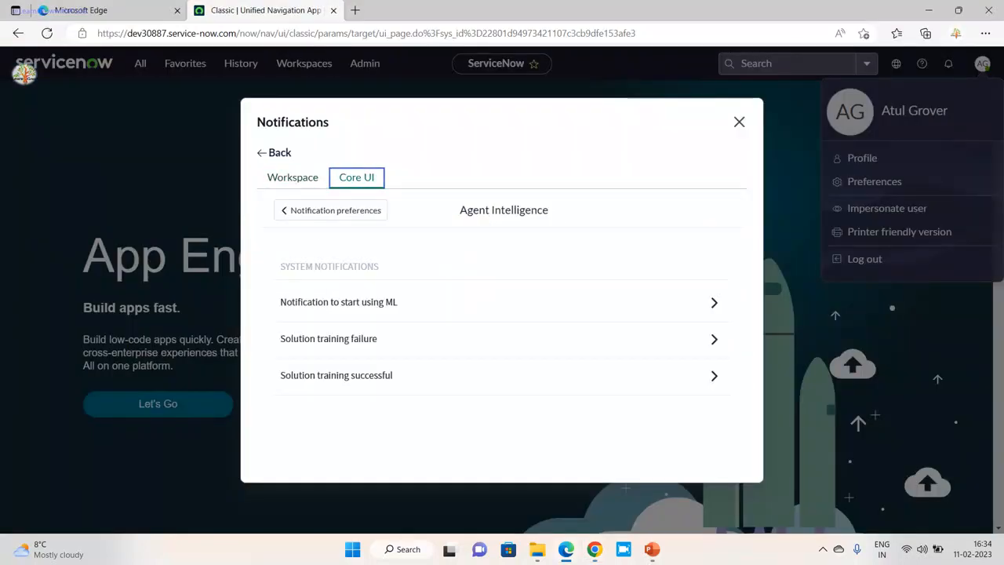
left_click(330, 210)
scroll(497, 322, "up", 2)
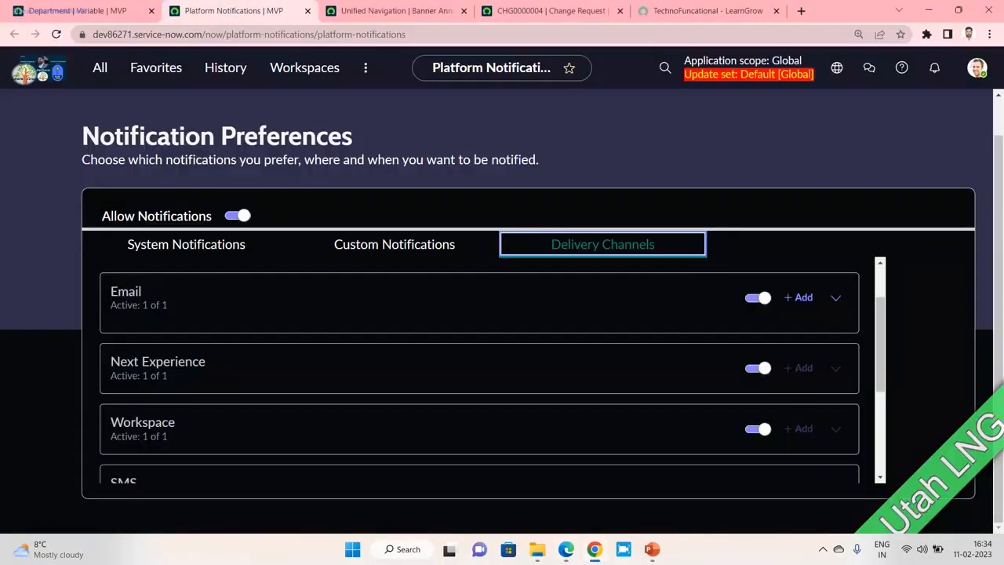
- Expand the Email channel and review the Primary email entry without changing it
left_click(835, 298)
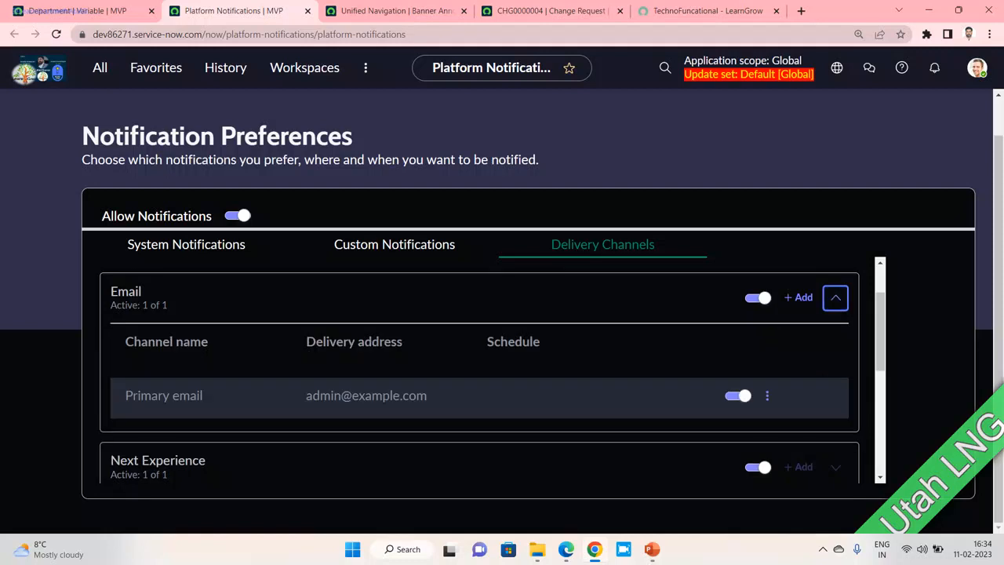
left_click(768, 396)
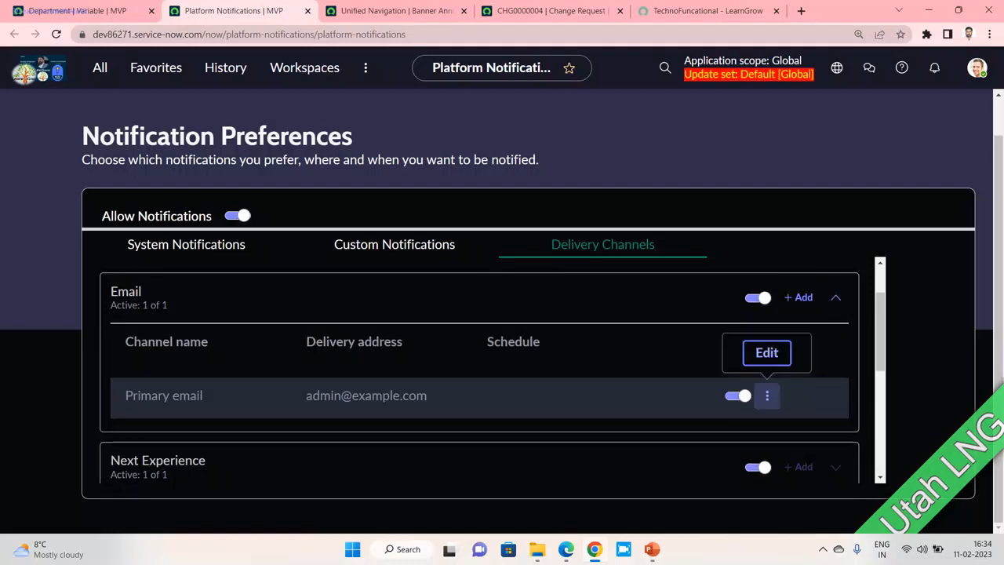
left_click(767, 353)
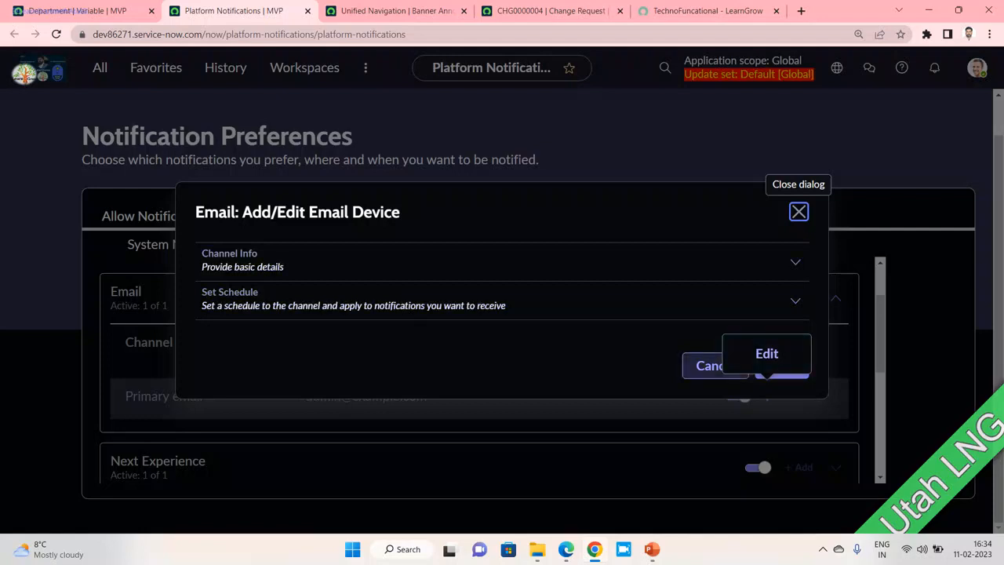
left_click(708, 365)
scroll(478, 368, "down", 3)
scroll(479, 369, "up", 2)
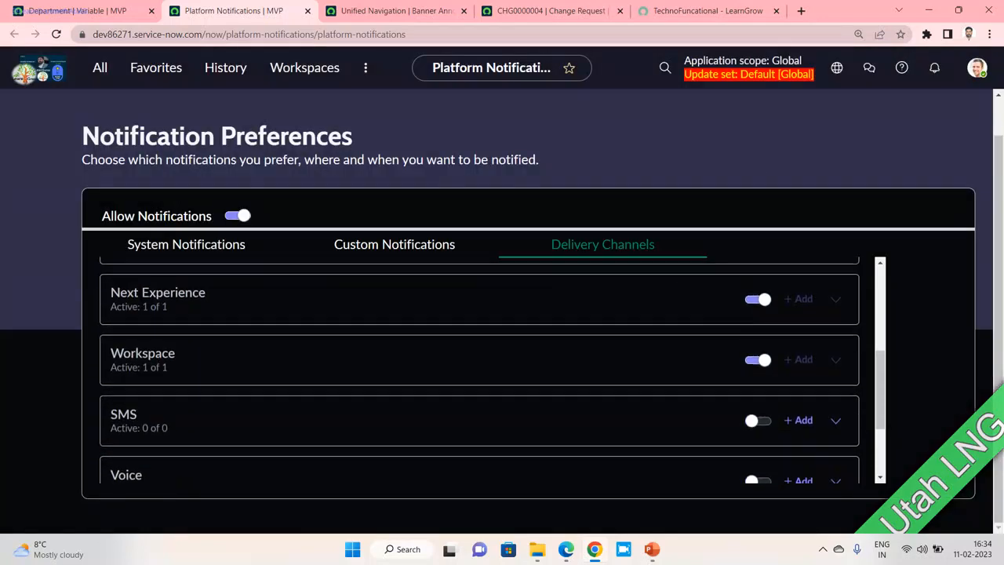
- Switch off the Next Experience delivery channel, then advance PowerPoint to the closing slide
left_click(760, 401)
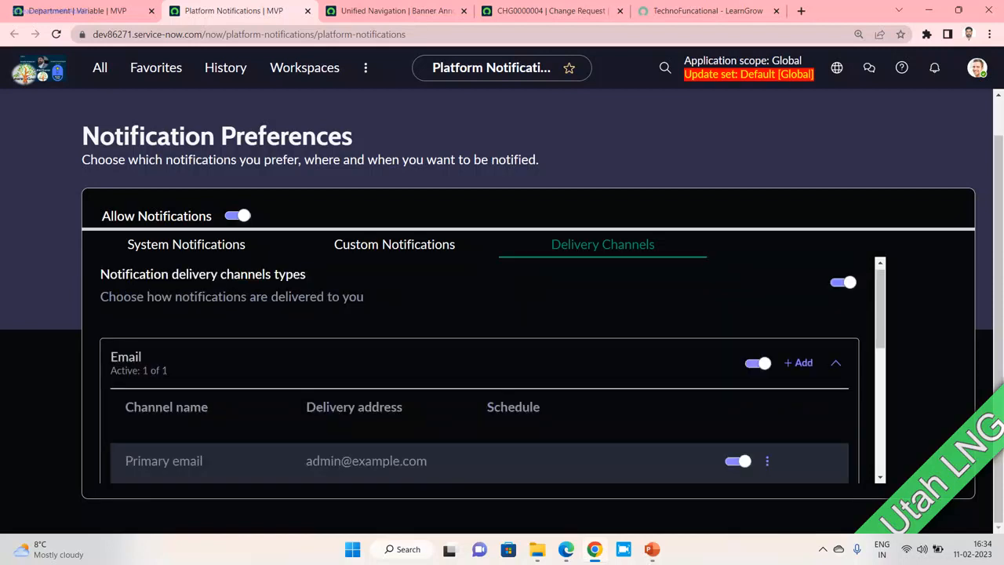
scroll(478, 369, "down", 5)
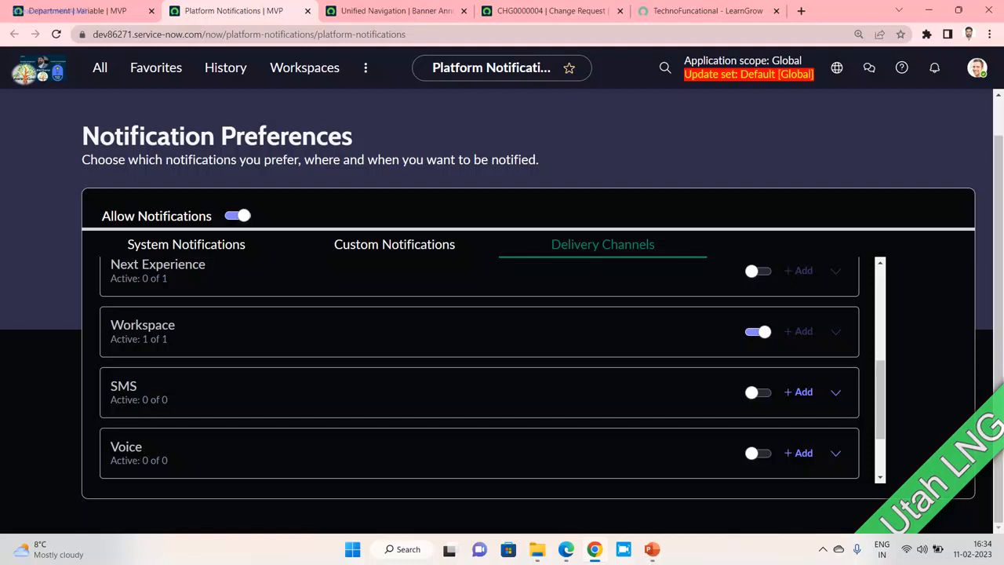
scroll(479, 369, "down", 2)
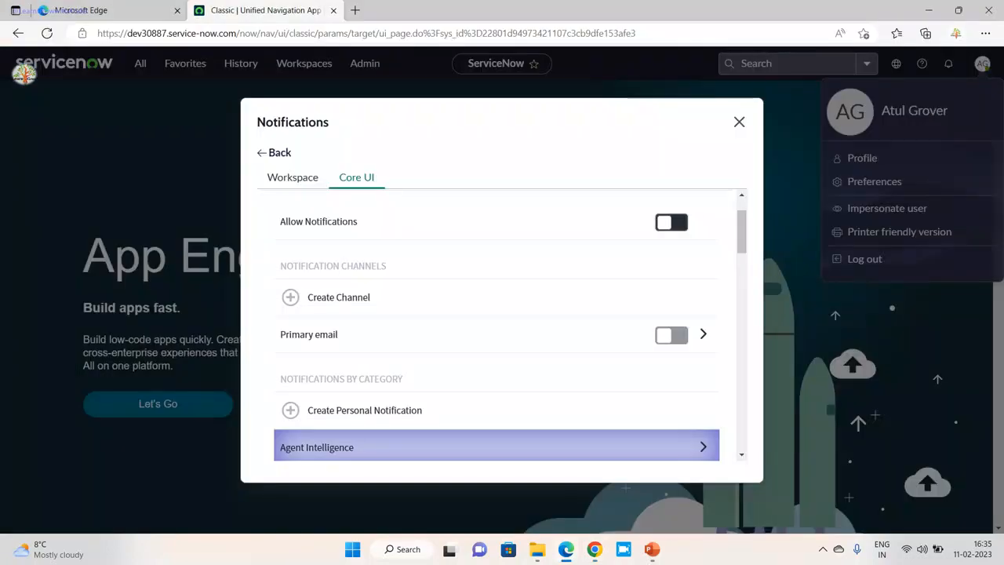
key("alt+Tab")
key("alt+Tab")
key("alt+Tab")
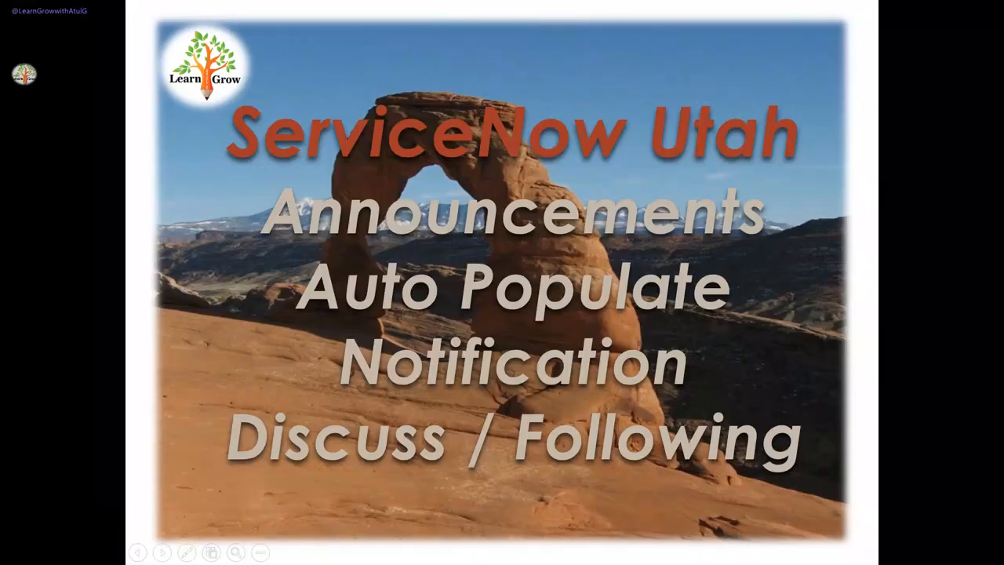
key("Right")
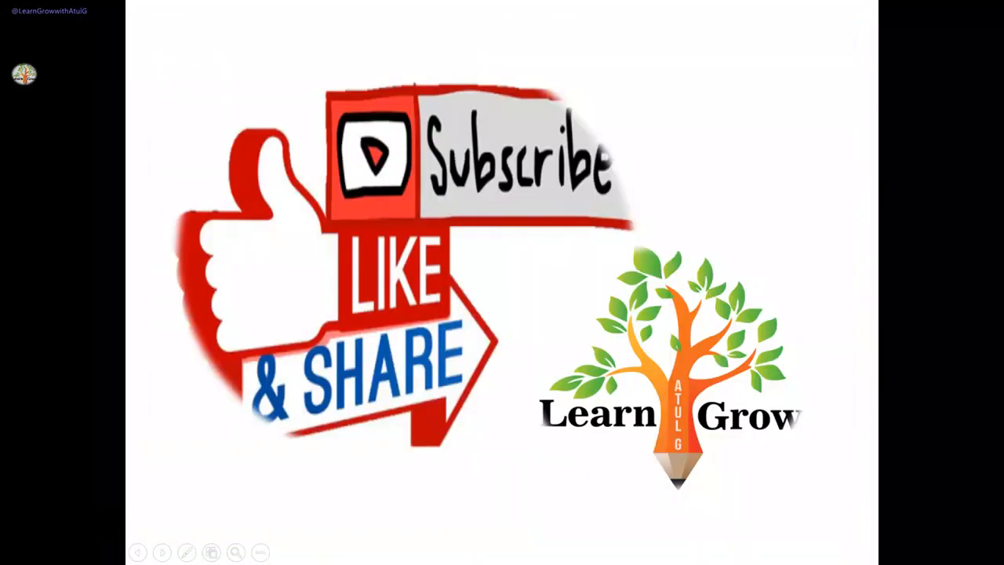